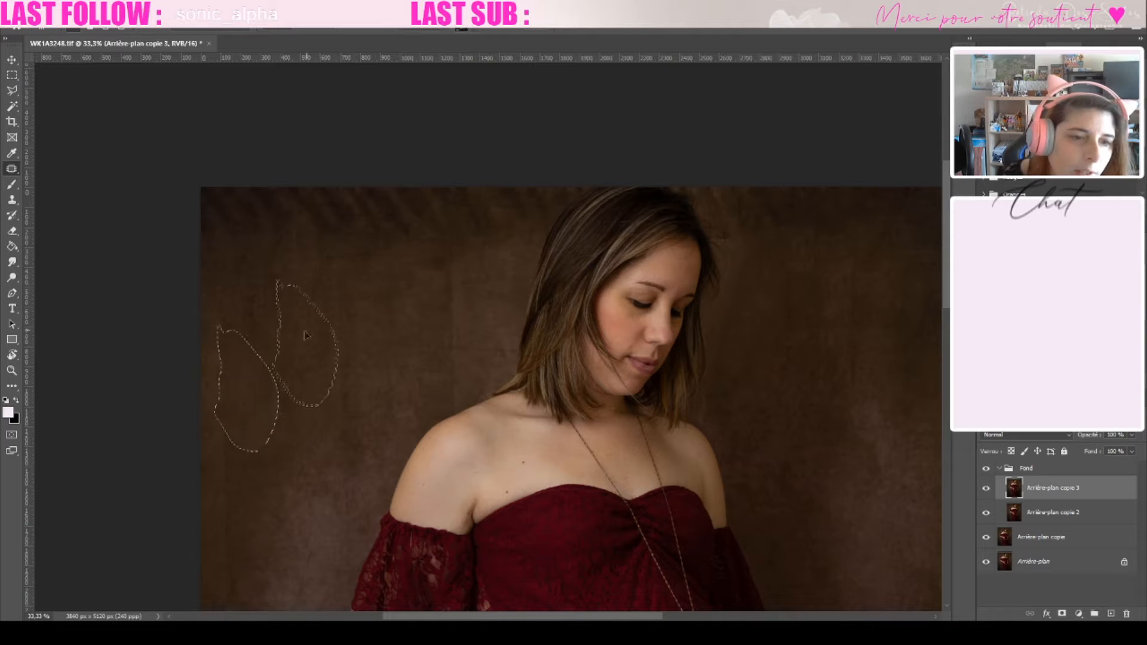
- Patch uneven areas of the backdrop around the woman's head in the WK1A3248 photo and clear the selection
mouse_move(461, 201)
left_mouse_down()
mouse_move(517, 263)
mouse_move(432, 221)
left_mouse_up()
left_click_drag(466, 254, 371, 257)
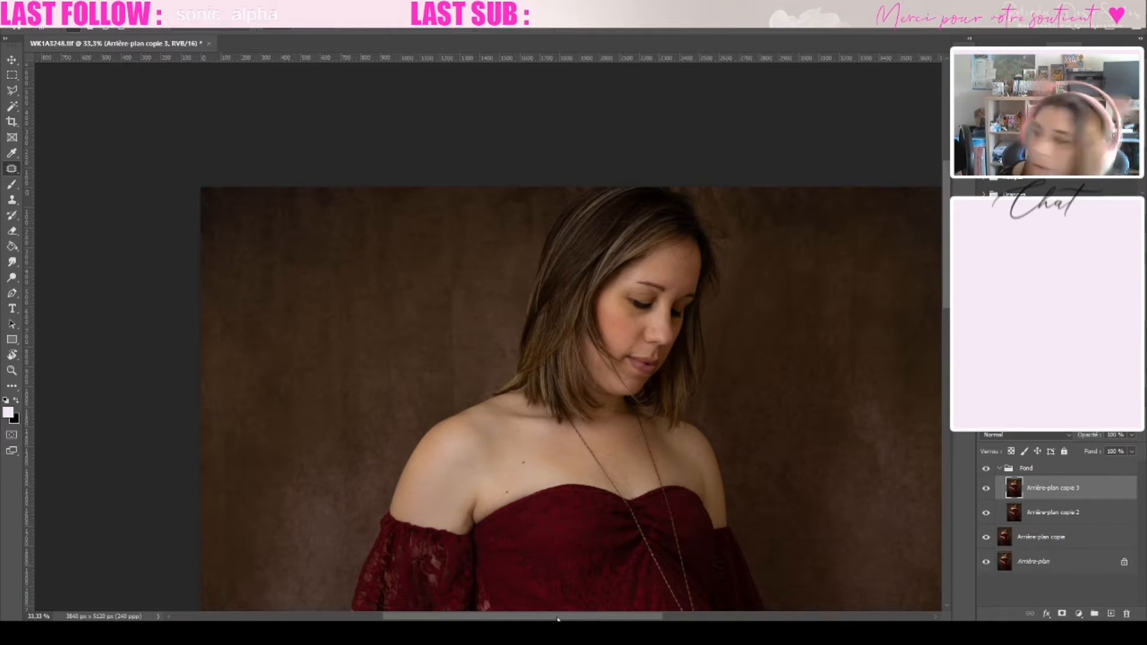
left_click_drag(558, 619, 627, 619)
scroll(568, 226, "up", 1)
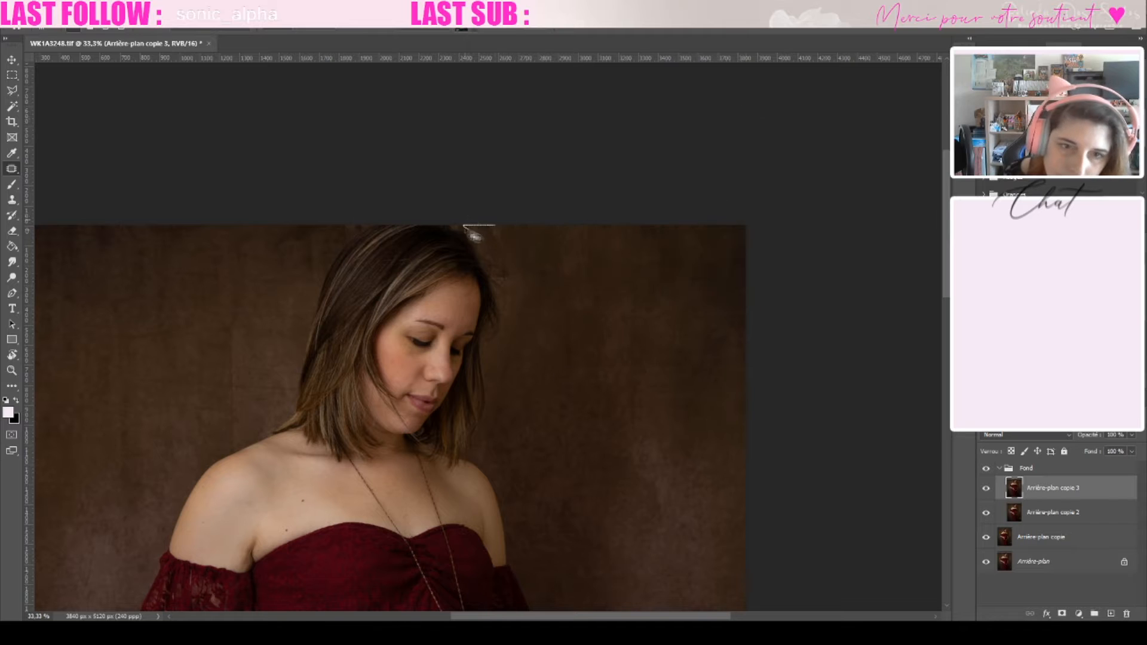
key("ctrl+d")
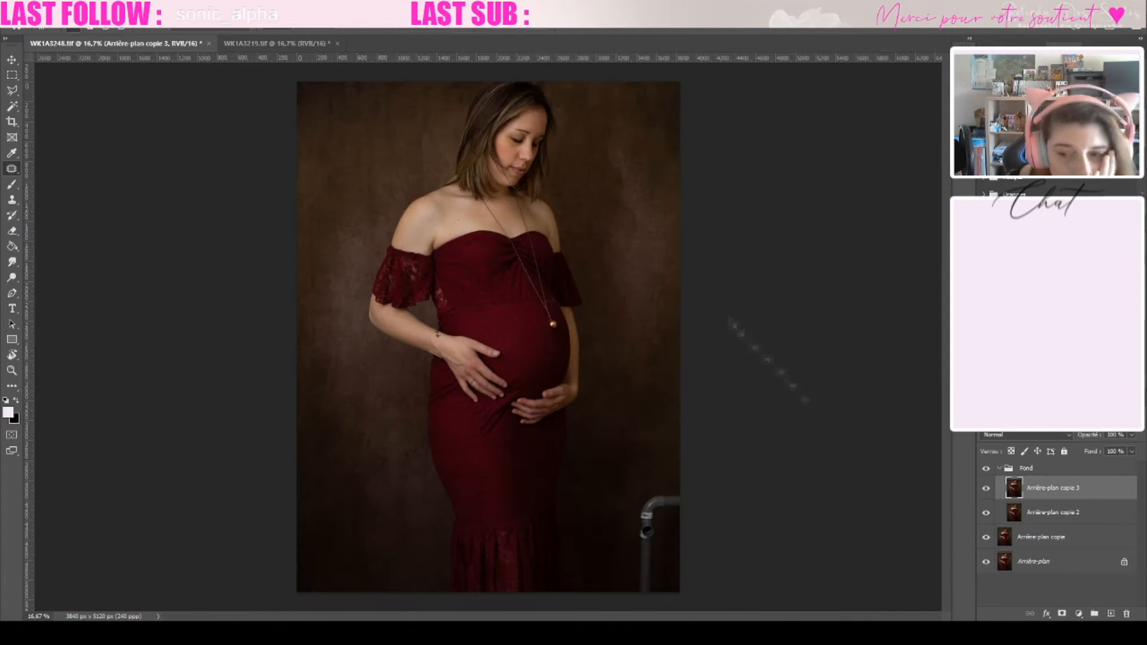
- Stamp all visible layers into a new layer above the Fond group and copy the whole image
left_click(1027, 469)
key("ctrl+alt+shift+e")
key("ctrl+a")
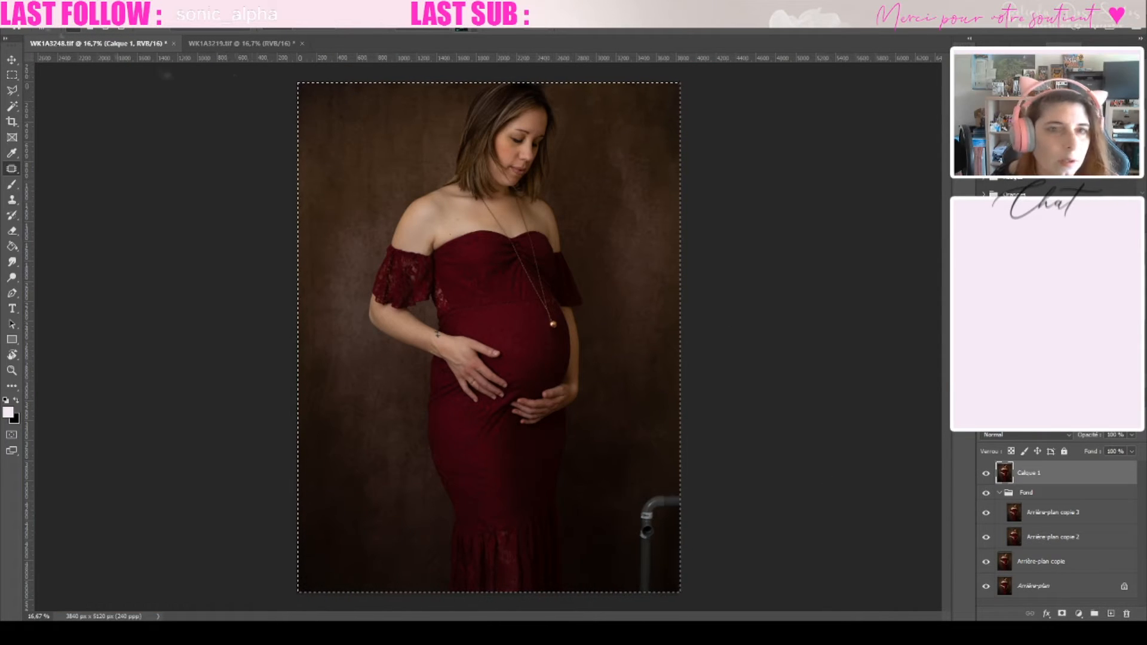
key("ctrl+c")
- Paste the photo into a new document and scale it down, leaving empty canvas above the head and along both sides
key("ctrl+n")
key("Return")
key("ctrl+v")
key("ctrl+t")
left_click_drag(680, 81, 658, 110)
left_click_drag(508, 313, 517, 313)
key("Return")
key("m")
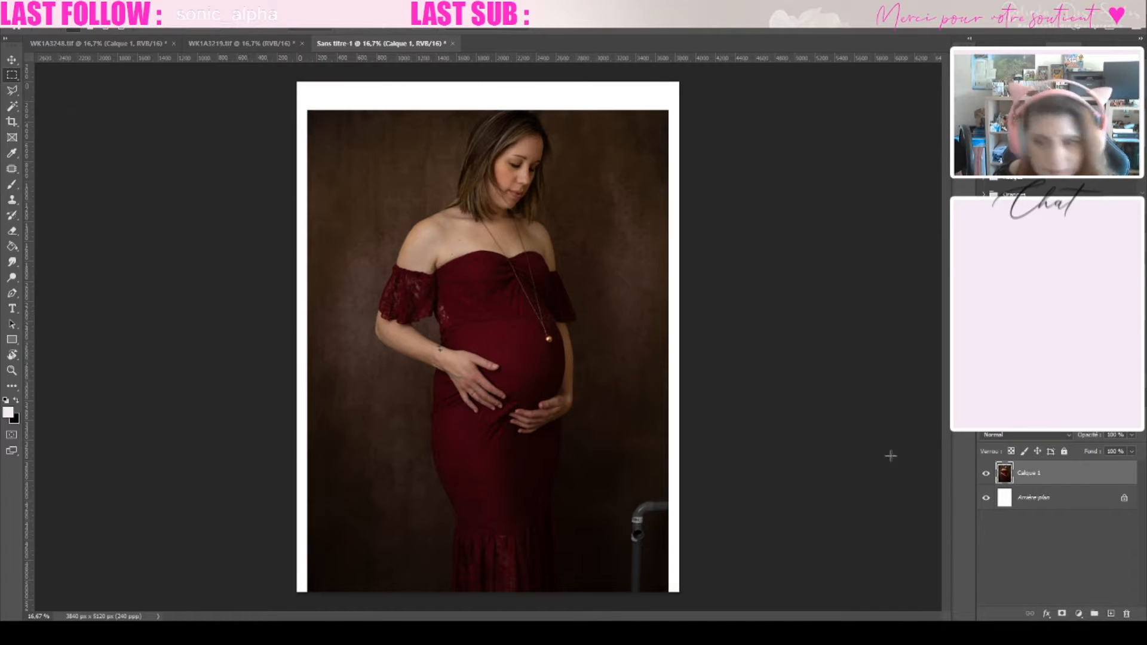
- Duplicate the white background layer, hide both white layers and make the photo layer Calque 1 active
left_click(1029, 505)
key("ctrl+j")
left_click(987, 498)
left_click(986, 523)
left_click(1029, 476)
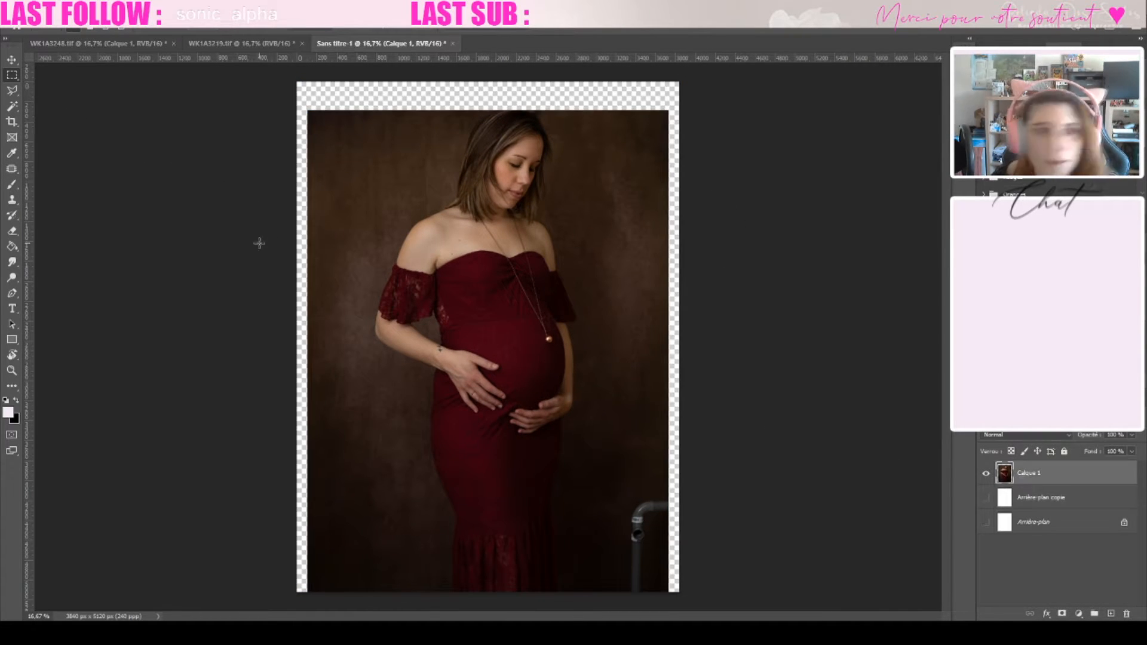
- Select the transparent border around the photo with the Magic Wand and fill it with matching backdrop texture
left_click(12, 106)
left_click(327, 100)
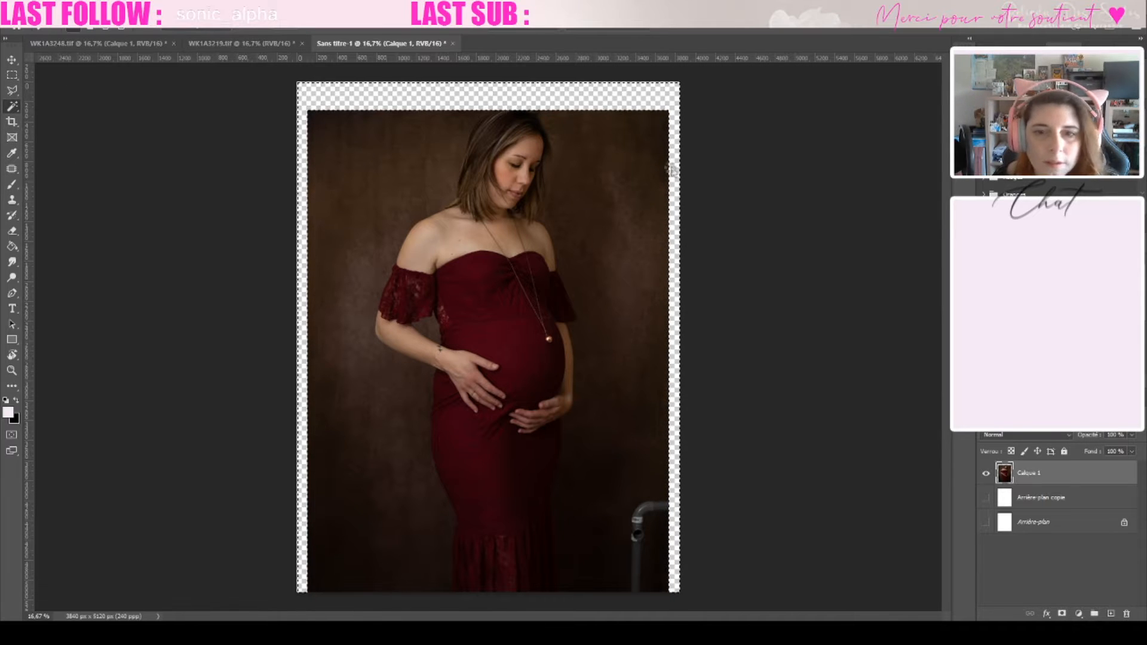
left_click(12, 75)
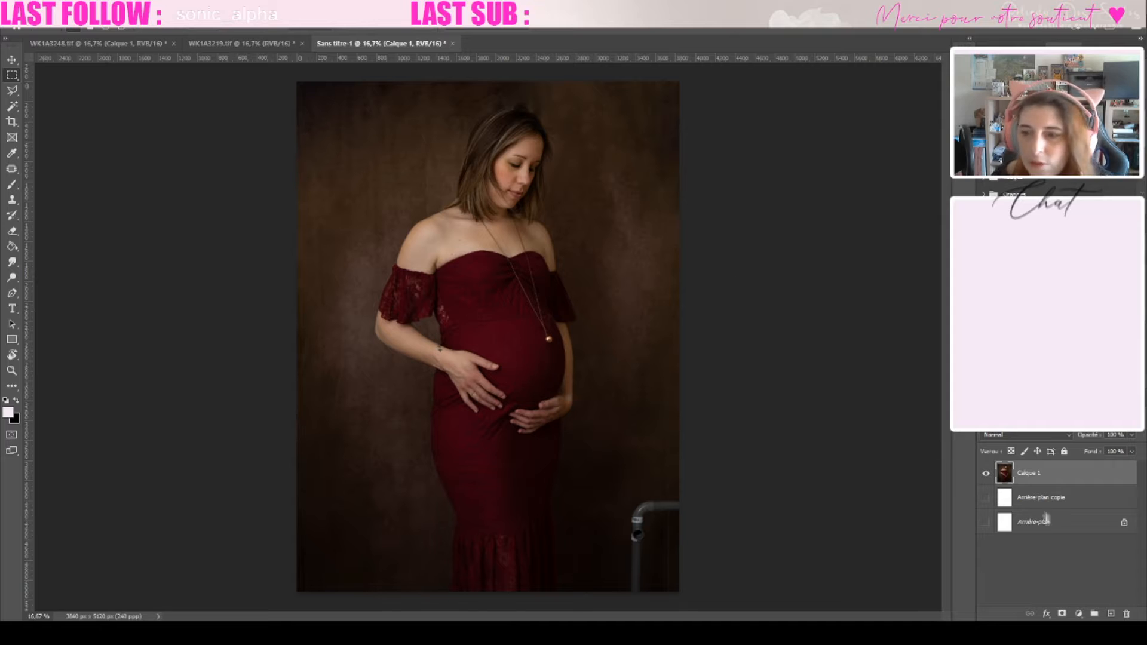
- Copy the entire WK1A3219 photo into Sans titre-1 as a new layer and lower its opacity to about 39%
left_click(276, 43)
key("ctrl+a")
key("ctrl+c")
left_click(376, 44)
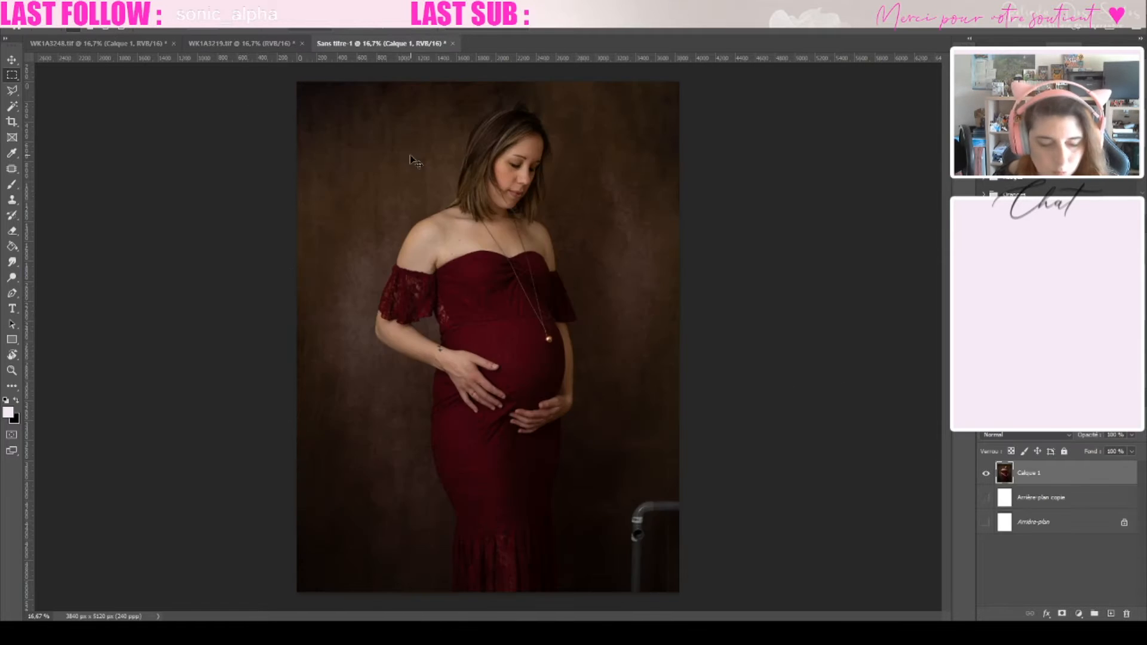
key("ctrl+v")
left_click(1132, 435)
left_click_drag(1133, 453, 1100, 456)
- Scale, rotate and move the semi-transparent flower photo so its head lines up with the woman's head beneath
key("ctrl+t")
left_click_drag(297, 81, 331, 127)
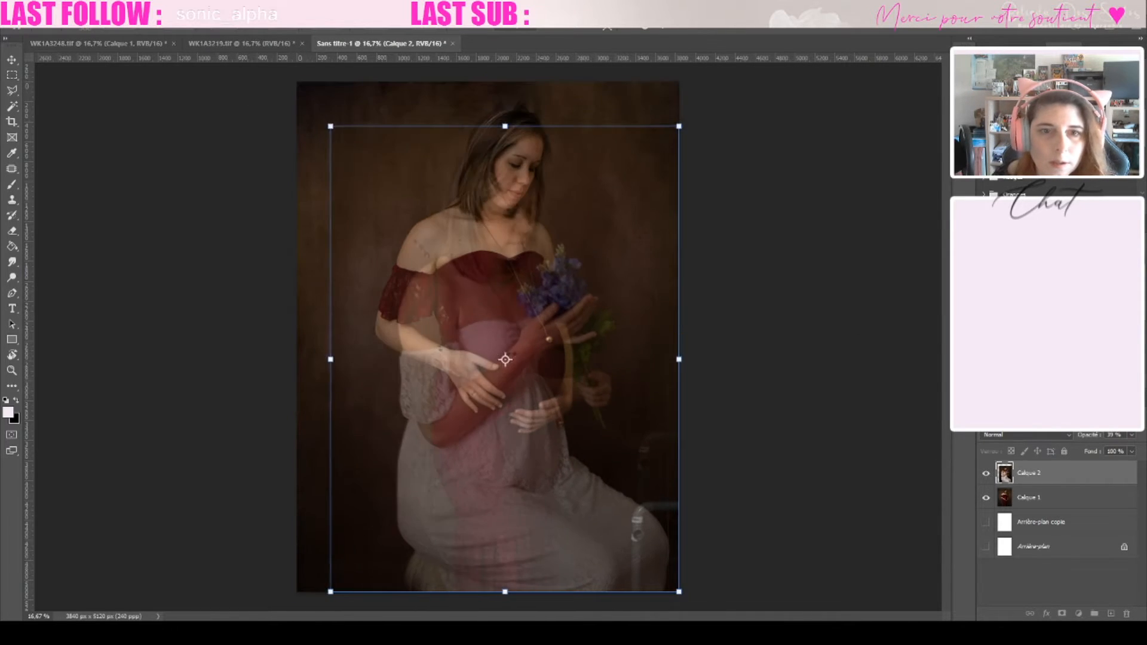
left_click_drag(429, 254, 443, 223)
left_click_drag(345, 96, 357, 112)
left_click_drag(482, 270, 466, 240)
key("ctrl+plus")
key("ctrl+plus")
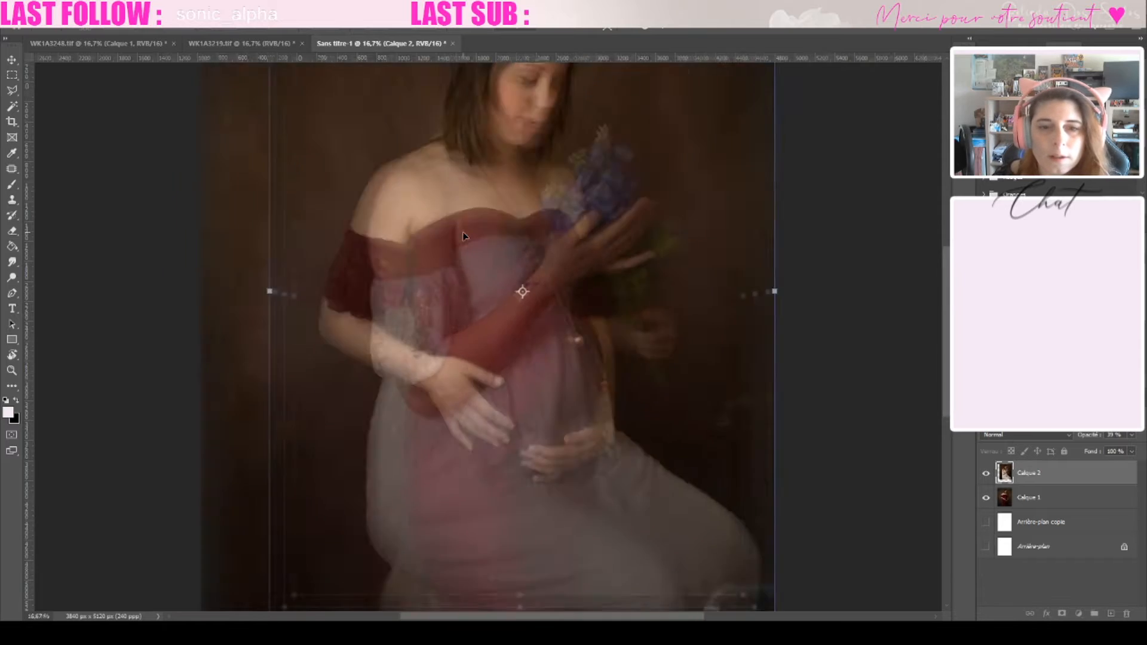
scroll(475, 252, "up", 5)
left_click_drag(196, 152, 263, 241)
left_click_drag(490, 358, 450, 290)
left_click_drag(840, 159, 854, 176)
left_click_drag(522, 367, 525, 365)
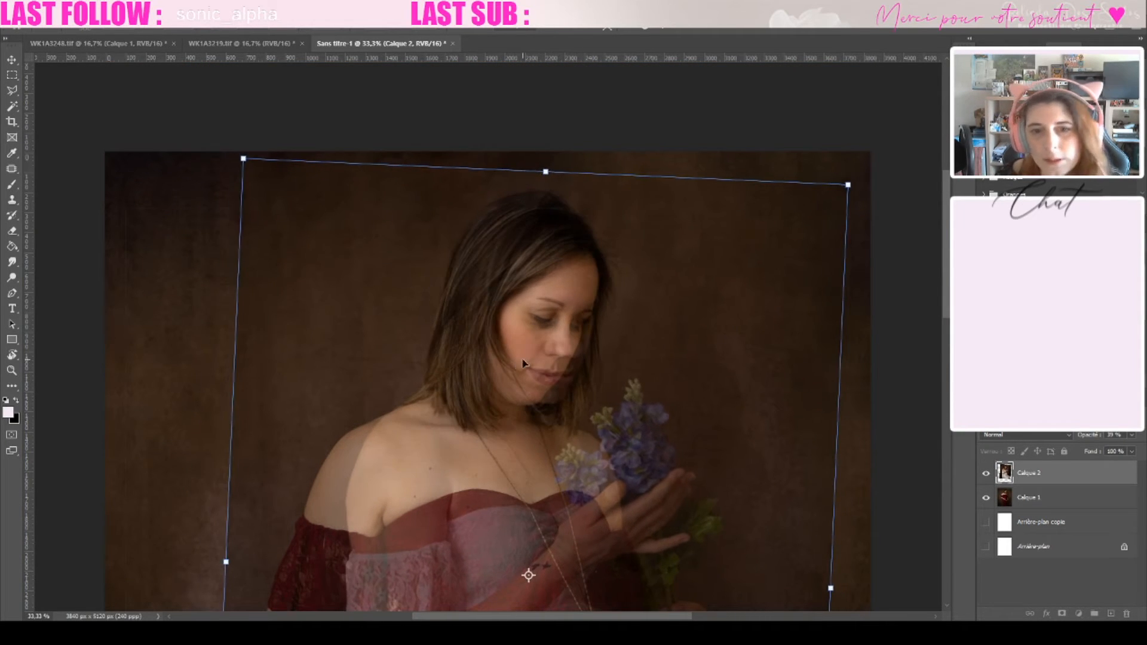
key("Return")
- Add a layer mask to Calque 2 and restore the layer's opacity to 100%
left_click(1062, 614)
key("0")
key("b")
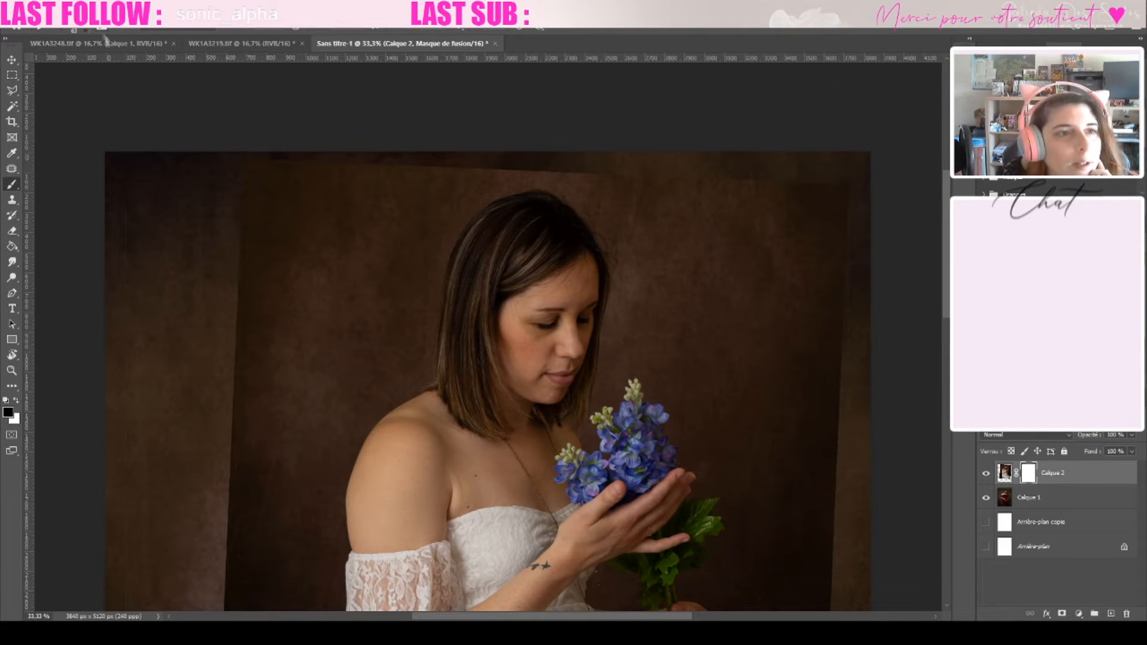
- Paint the Calque 2 mask black over the backdrop, face, body and flowers, keeping only the top of the hair
mouse_move(263, 218)
left_mouse_down()
mouse_move(180, 244)
mouse_move(504, 169)
mouse_move(316, 478)
mouse_move(406, 323)
left_mouse_up()
mouse_move(393, 258)
left_mouse_down()
mouse_move(550, 245)
mouse_move(597, 323)
mouse_move(576, 172)
mouse_move(439, 215)
mouse_move(568, 167)
mouse_move(756, 335)
mouse_move(598, 567)
left_mouse_up()
key("ctrl+minus")
scroll(658, 210, "down", 4)
mouse_move(317, 321)
left_mouse_down()
mouse_move(318, 368)
mouse_move(232, 605)
mouse_move(778, 558)
left_mouse_up()
scroll(771, 538, "down", 3)
mouse_move(511, 364)
left_mouse_down()
mouse_move(309, 577)
mouse_move(538, 454)
mouse_move(723, 472)
left_mouse_up()
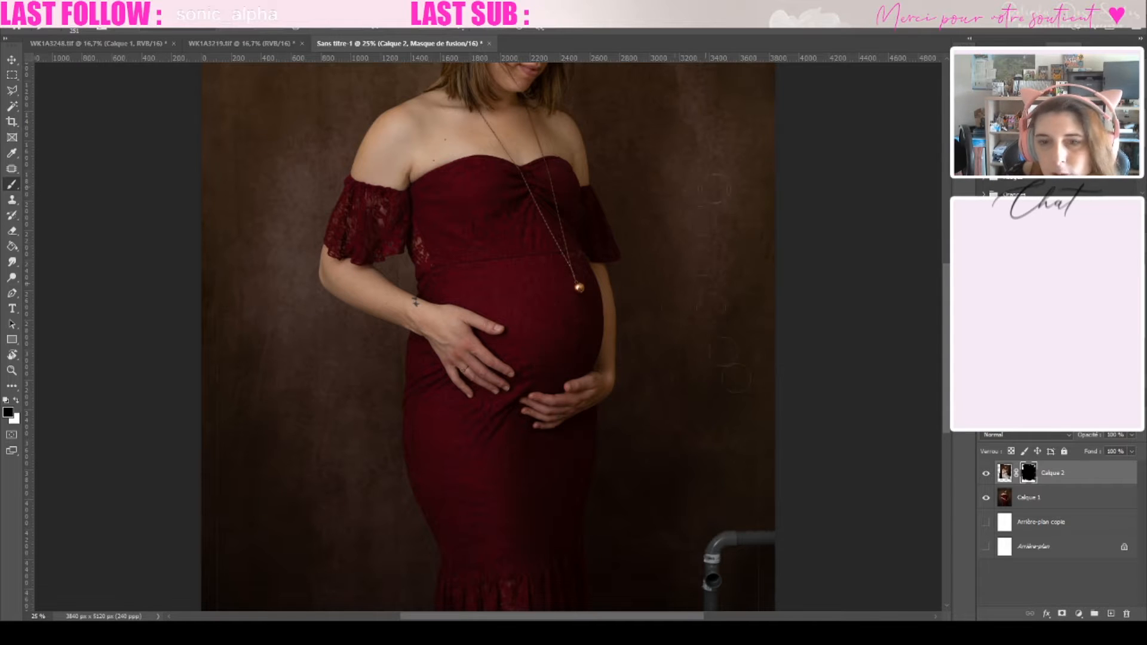
scroll(726, 445, "up", 1)
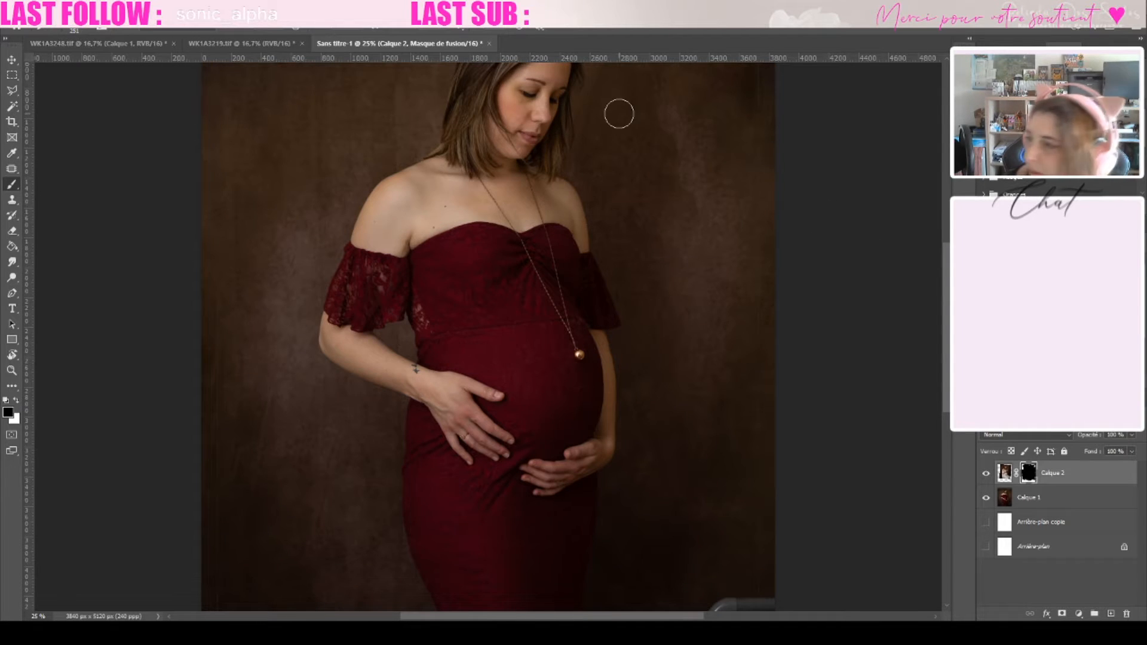
scroll(619, 113, "up", 2)
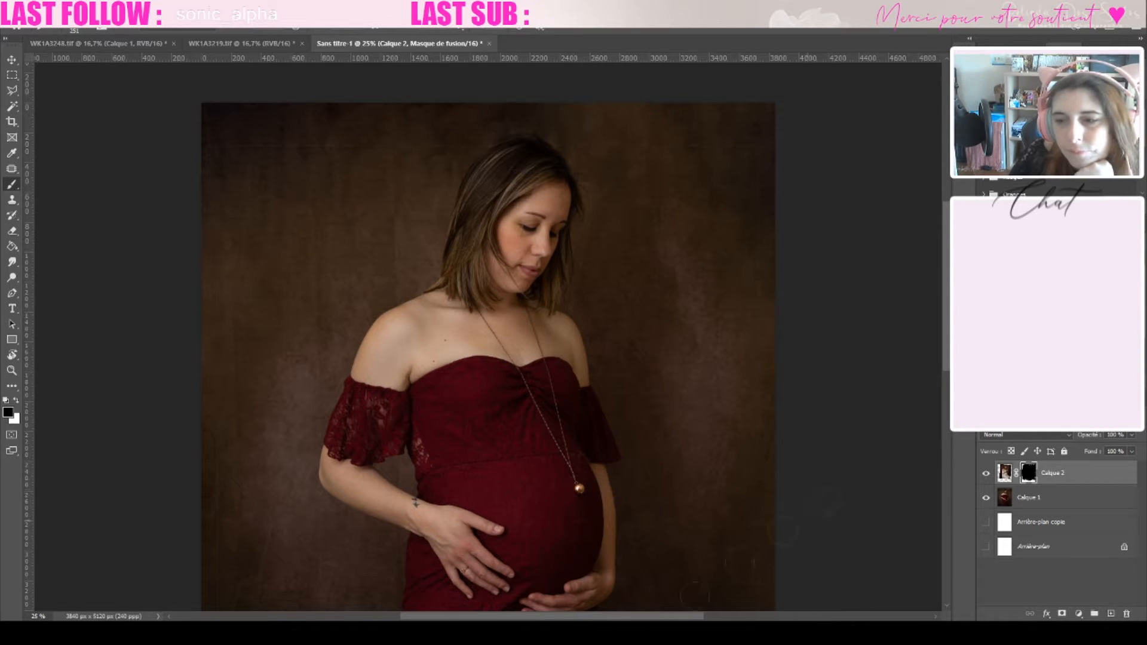
scroll(607, 454, "down", 3)
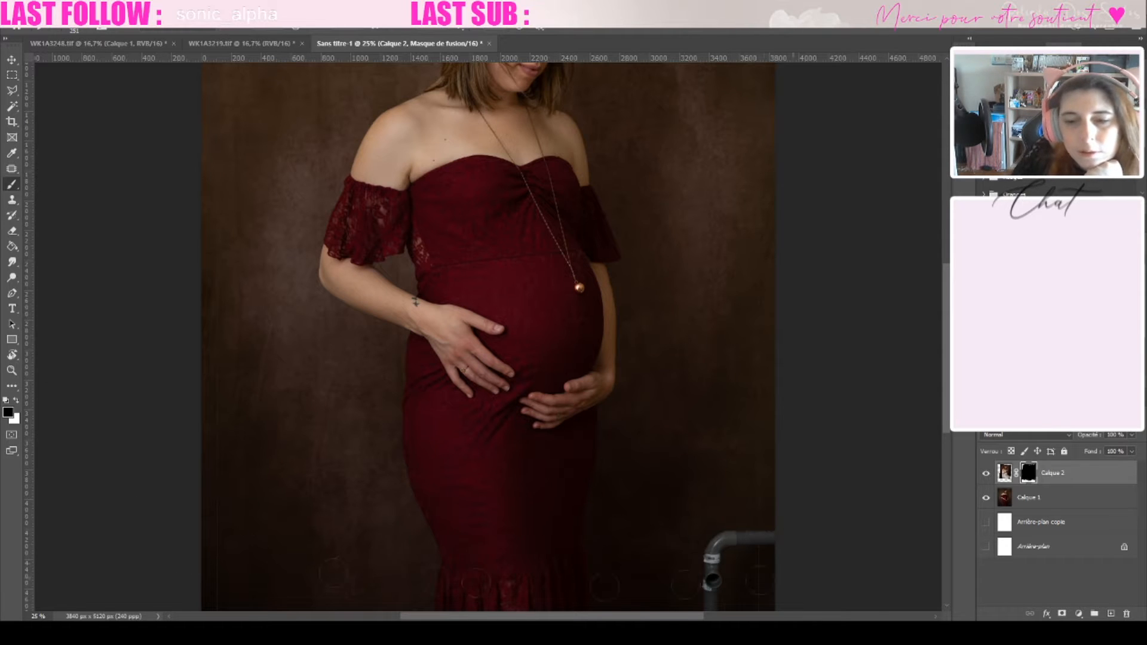
scroll(633, 455, "down", 2)
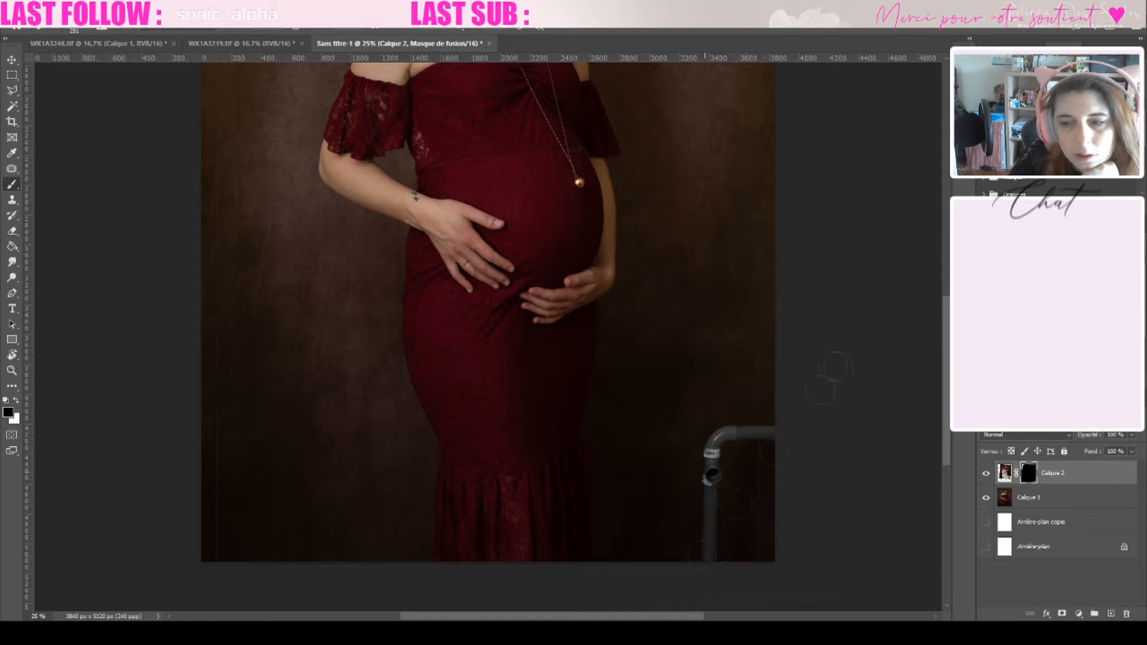
scroll(756, 584, "up", 5)
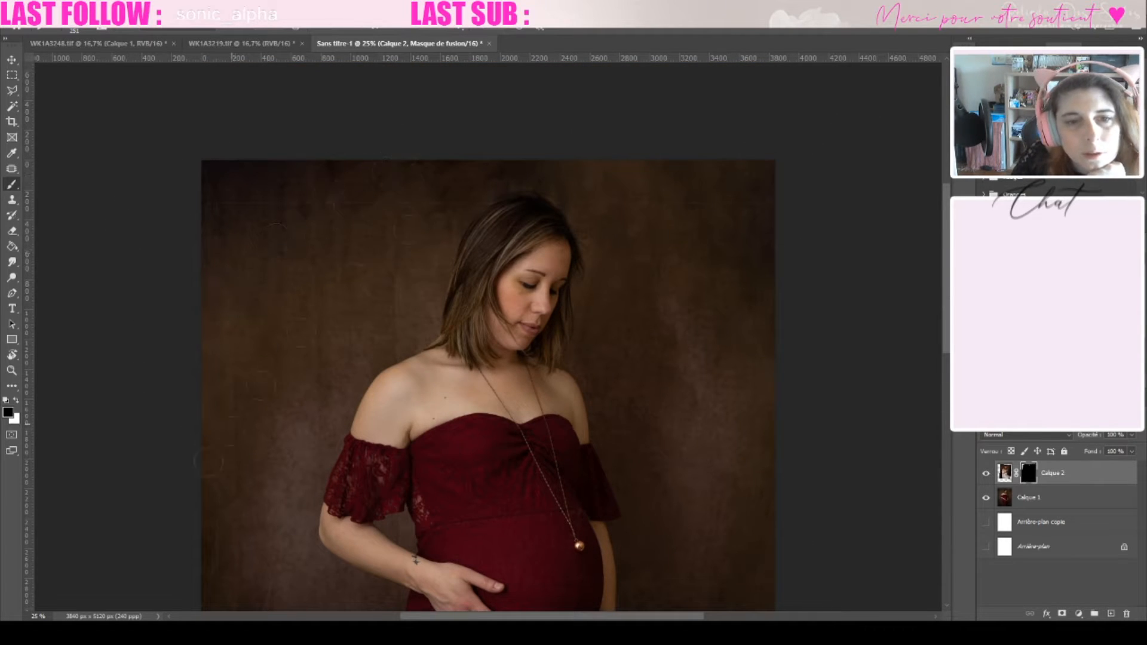
scroll(283, 351, "down", 5)
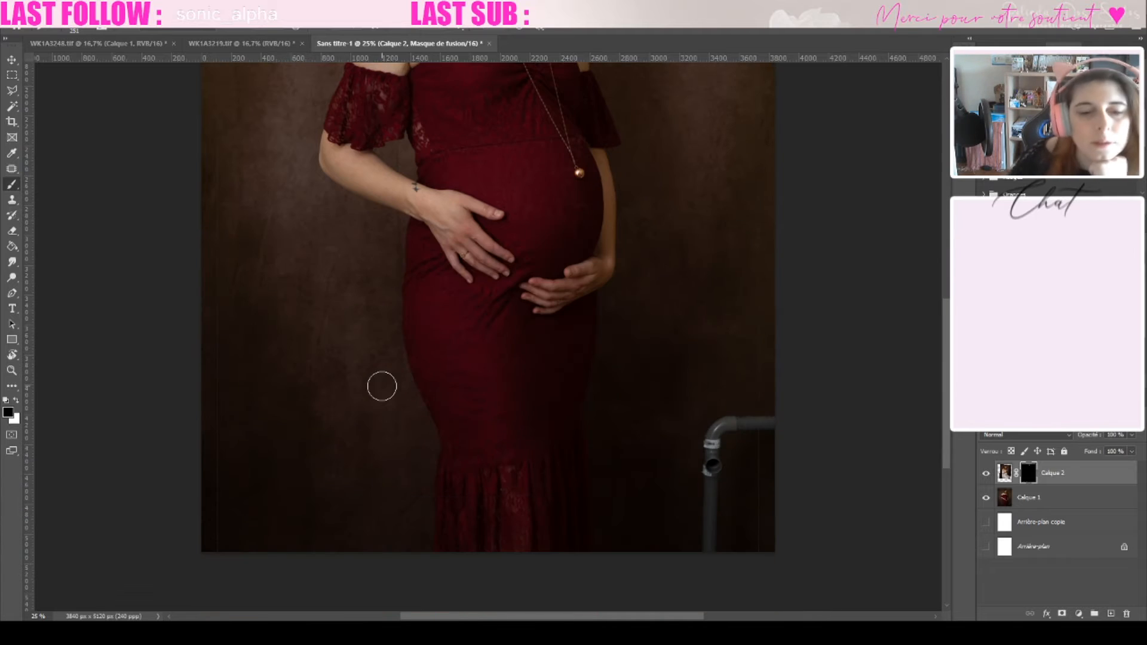
scroll(456, 438, "up", 4)
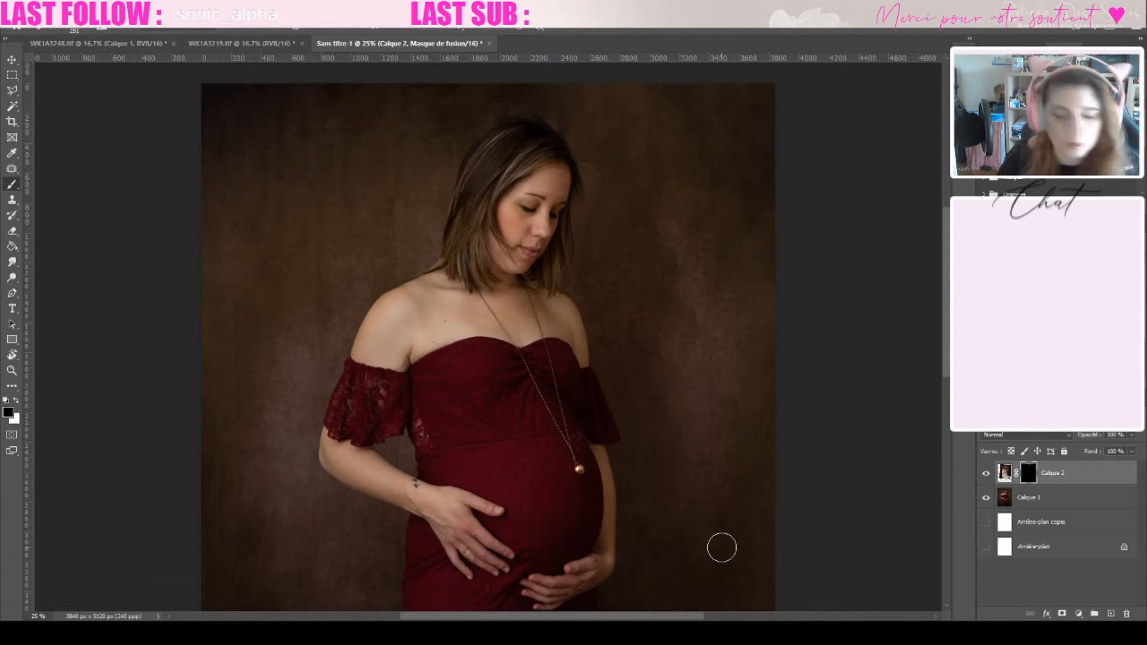
- Stamp the visible layers into a new merged layer and duplicate that layer
key("x")
key("ctrl+shift+alt+e")
key("ctrl+j")
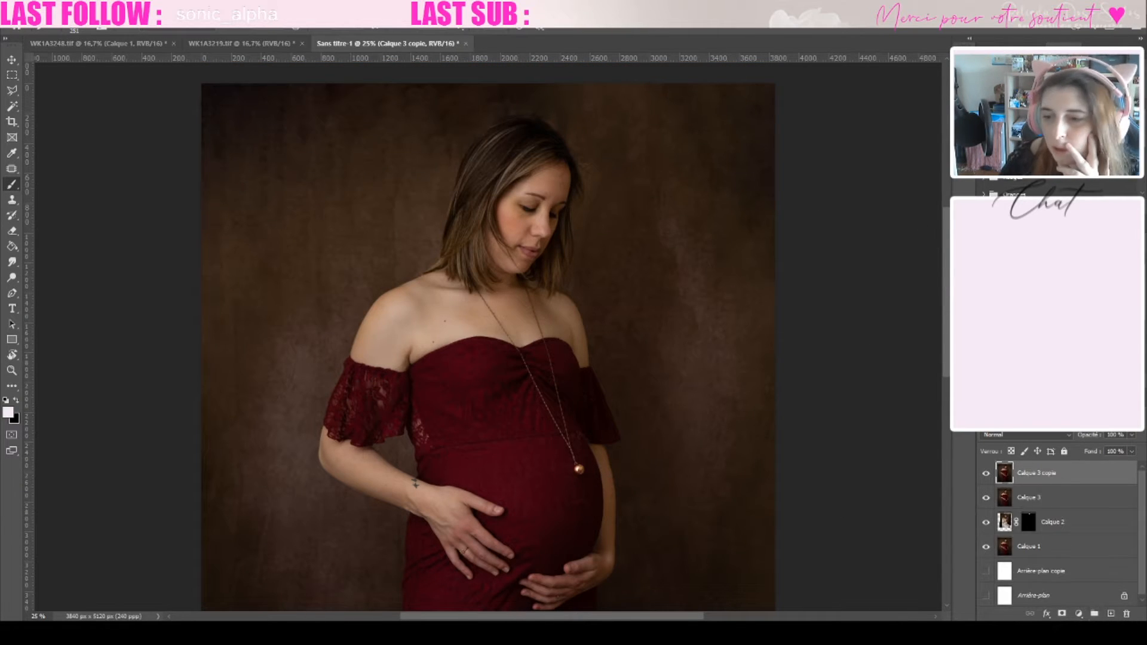
- Create a layer group named FOND at the top of the layer stack
left_click(1095, 614)
double_click(1038, 469)
type("FOND")
key("Return")
- Duplicate Calque 3 copie, move the duplicate into the FOND group and duplicate it once more there
left_click(1034, 489)
key("ctrl+j")
left_click_drag(1035, 489, 1028, 469)
key("ctrl+j")
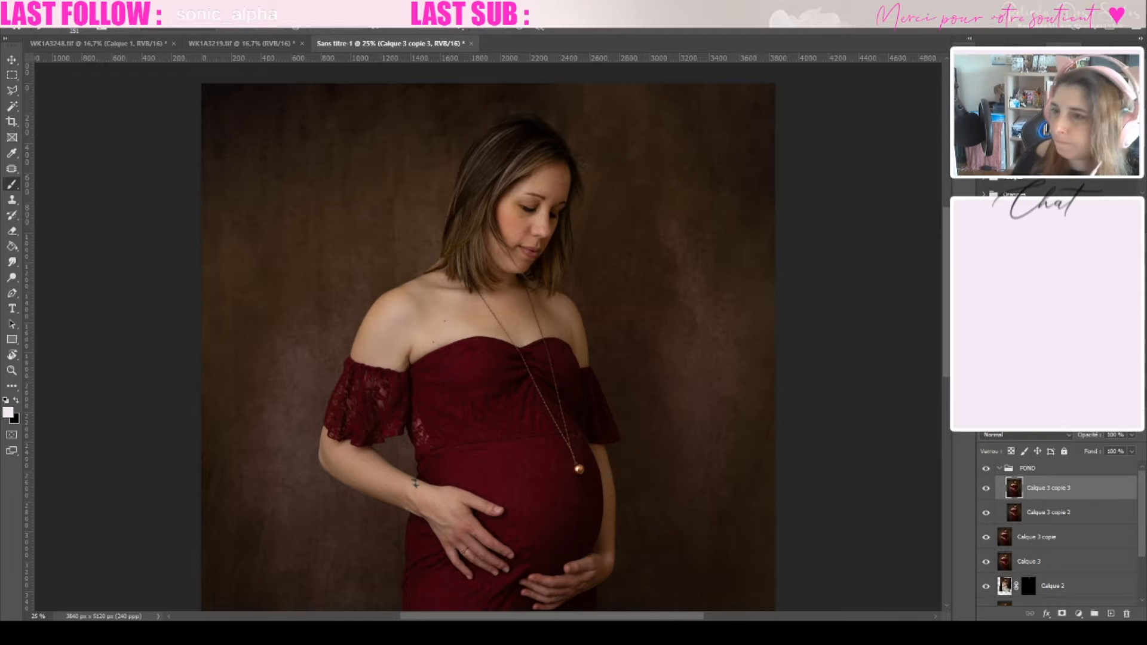
- Patch blotches in the backdrop's upper left area and to the right of the woman with the Patch tool
key("j")
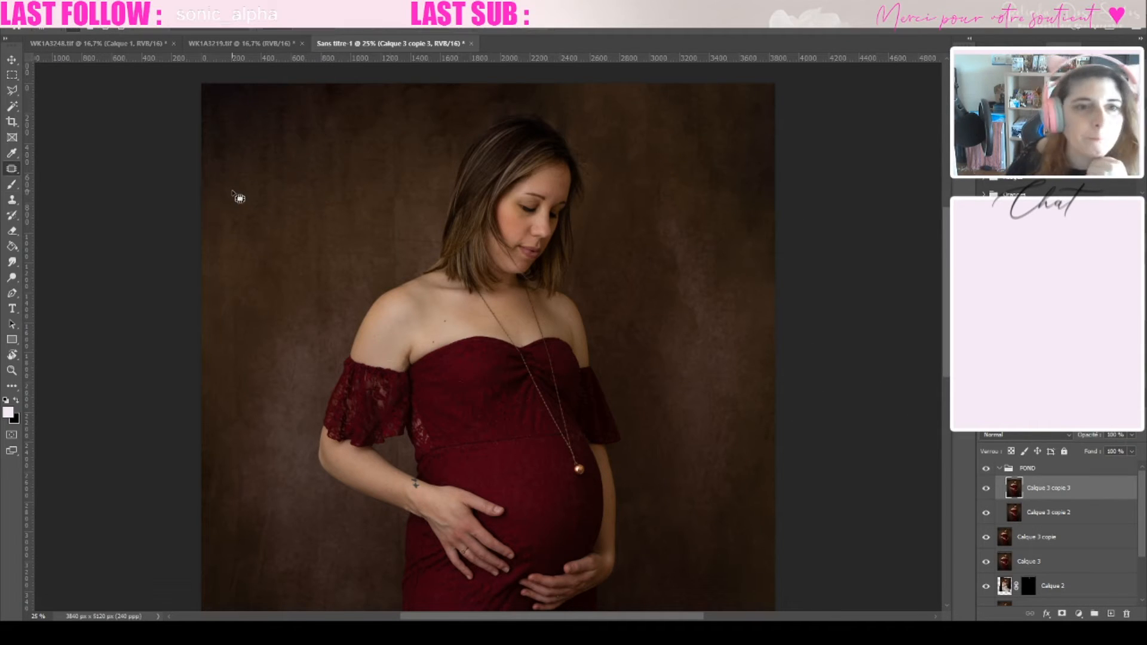
left_click_drag(214, 103, 285, 182)
mouse_move(397, 143)
left_mouse_down()
mouse_move(402, 127)
mouse_move(374, 160)
left_mouse_up()
mouse_move(682, 263)
left_mouse_down()
mouse_move(673, 348)
mouse_move(746, 398)
left_mouse_up()
mouse_move(687, 376)
left_mouse_down()
mouse_move(699, 284)
mouse_move(698, 380)
left_mouse_up()
left_click_drag(706, 429, 713, 508)
- Patch the uneven backdrop patches to the left of the woman's shoulder and upper arm
left_click_drag(239, 413, 314, 359)
left_click_drag(293, 358, 299, 206)
left_click_drag(305, 266, 310, 344)
left_click_drag(317, 302, 279, 258)
left_click_drag(347, 301, 388, 245)
- Patch the small backdrop marks just left of the woman's hair at closer range
key("ctrl+plus")
key("ctrl+plus")
key("ctrl+plus")
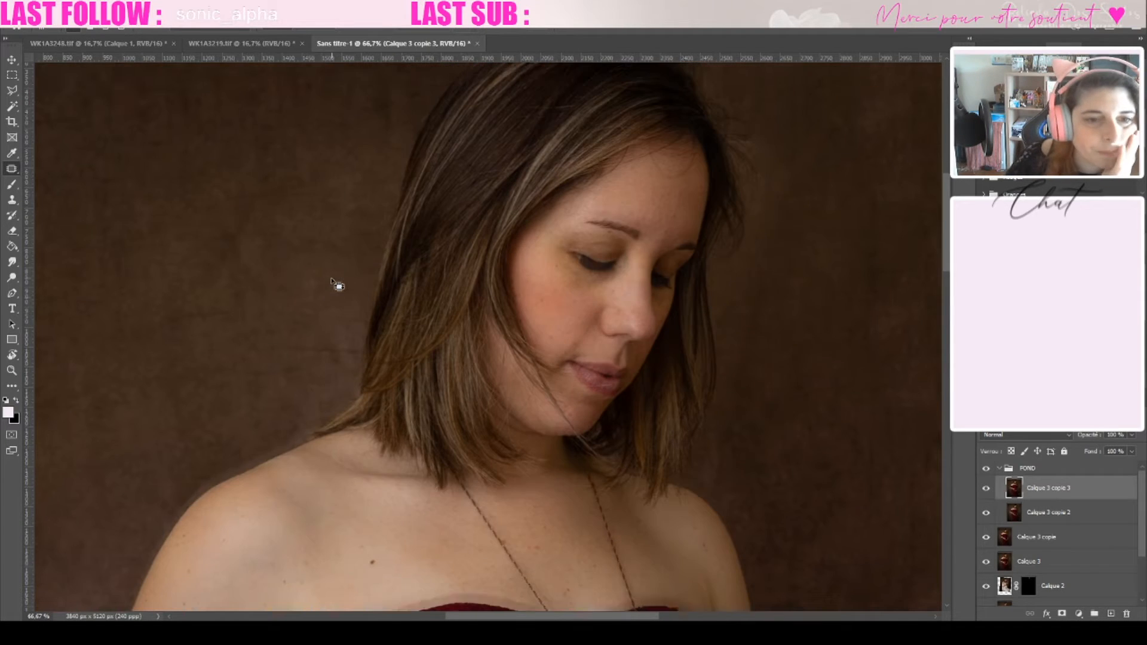
mouse_move(272, 169)
left_mouse_down()
mouse_move(290, 314)
mouse_move(353, 360)
left_mouse_up()
mouse_move(221, 292)
left_mouse_down()
mouse_move(221, 308)
mouse_move(208, 263)
left_mouse_up()
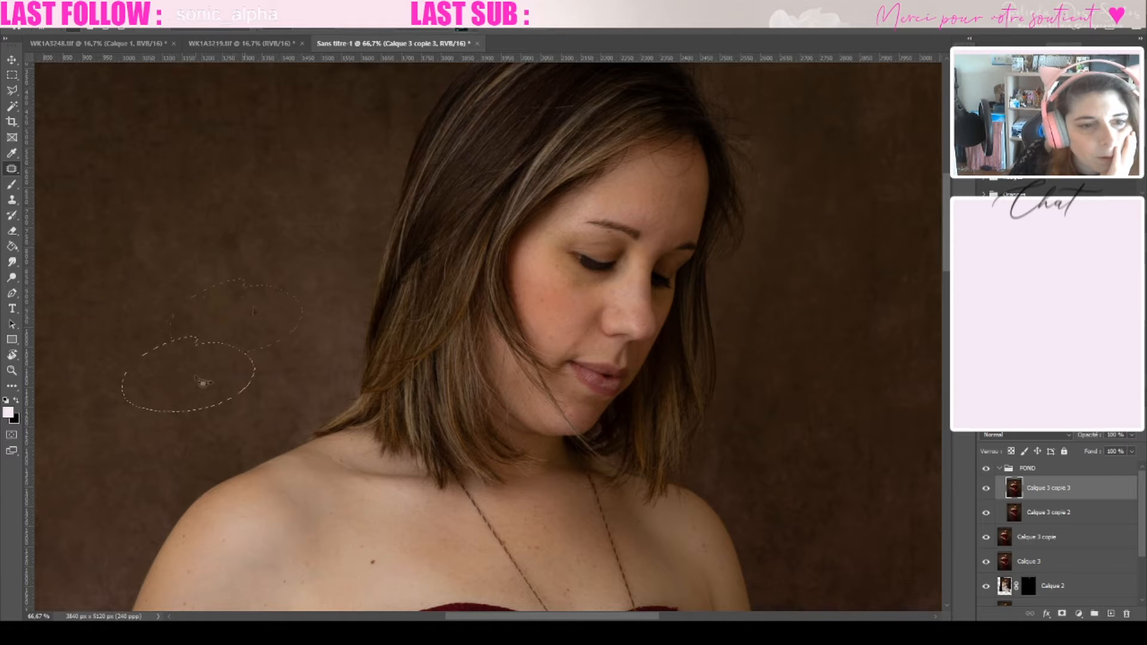
left_click_drag(203, 382, 259, 322)
- Patch the marks on the backdrop to the left of the lace sleeve
scroll(252, 318, "down", 5)
scroll(353, 487, "left", 8)
scroll(353, 487, "down", 3)
left_click_drag(344, 302, 368, 210)
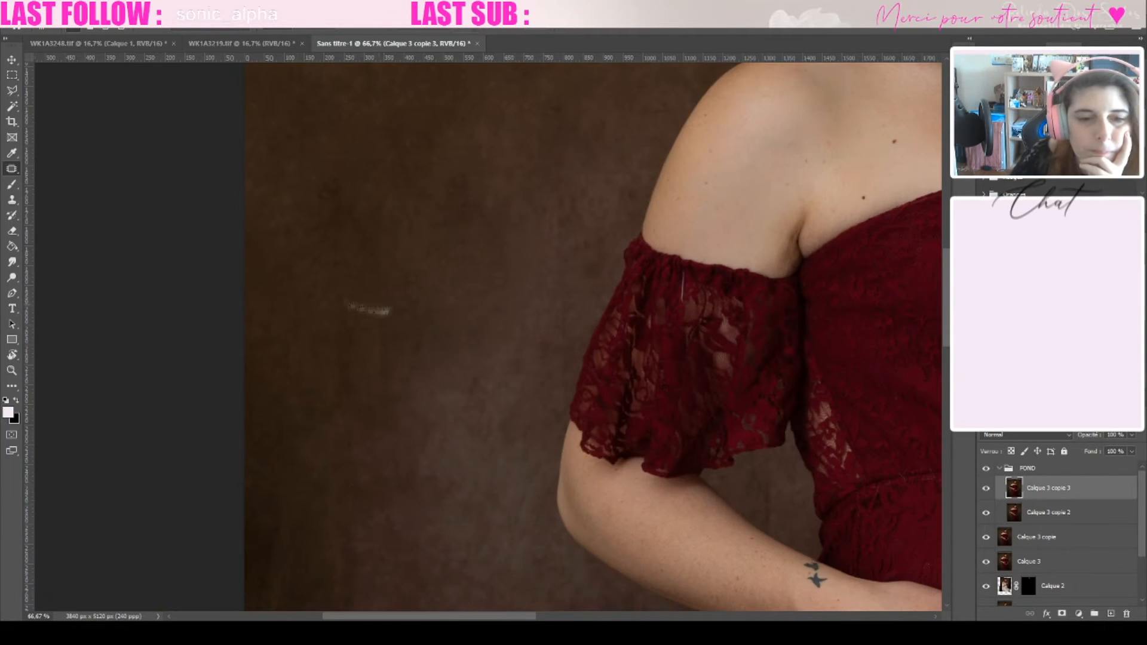
left_click_drag(315, 436, 328, 439)
left_click_drag(343, 472, 411, 413)
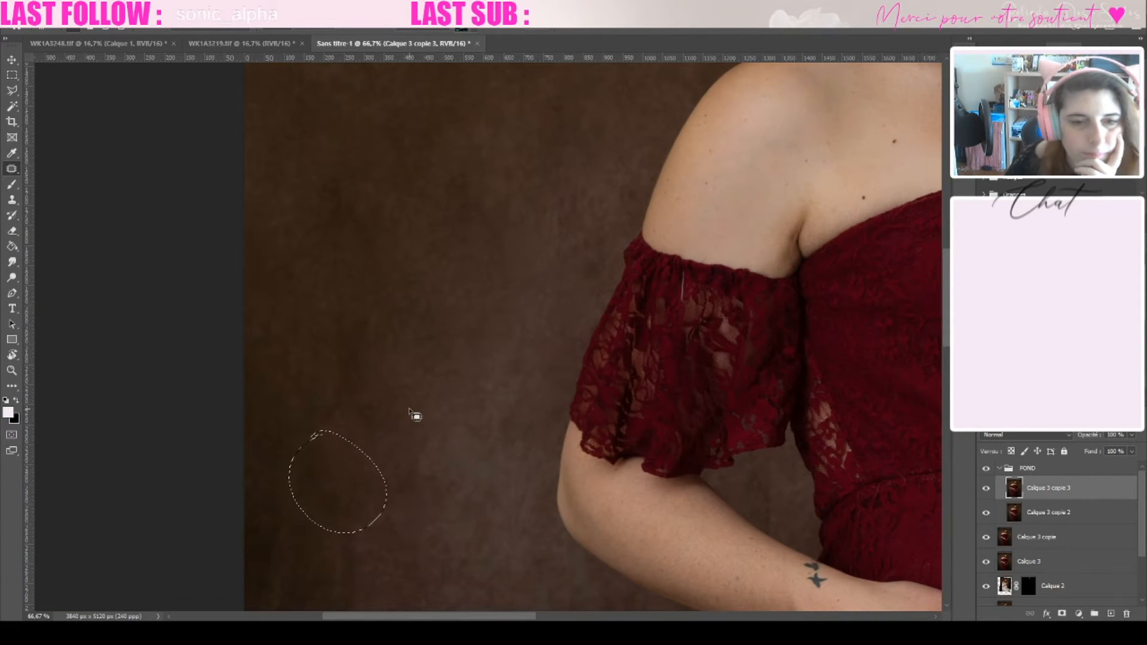
- Patch the marked spots on the backdrop below the sleeve area, near the photo's left side
scroll(413, 413, "down", 4)
mouse_move(305, 268)
left_mouse_down()
mouse_move(341, 278)
mouse_move(306, 268)
left_mouse_up()
left_click_drag(308, 323, 362, 328)
mouse_move(444, 231)
left_mouse_down()
mouse_move(544, 273)
mouse_move(445, 232)
left_mouse_up()
left_click_drag(490, 290, 499, 192)
scroll(427, 314, "down", 1)
scroll(426, 313, "down", 1)
- Patch the blotches on the backdrop between the photo's left edge and the dress, further down
left_click_drag(584, 233, 622, 272)
left_click_drag(380, 360, 418, 374)
left_click_drag(442, 433, 371, 363)
left_click_drag(474, 417, 469, 415)
left_click_drag(501, 484, 426, 293)
mouse_move(576, 405)
left_mouse_down()
mouse_move(628, 558)
mouse_move(583, 410)
left_mouse_up()
left_click_drag(597, 451, 622, 328)
mouse_move(468, 196)
left_mouse_down()
mouse_move(496, 227)
mouse_move(470, 198)
left_mouse_up()
- Smooth the lighter backdrop stains left of the dress by patching them with nearby clean texture
scroll(503, 313, "down", 2)
left_click_drag(308, 272, 479, 224)
left_click_drag(355, 439, 518, 407)
mouse_move(578, 361)
left_mouse_down()
mouse_move(538, 551)
mouse_move(579, 364)
left_mouse_up()
left_click_drag(532, 455, 524, 321)
left_click_drag(382, 401, 387, 403)
left_click_drag(369, 458, 443, 325)
- Patch the backdrop blemishes near the left edge beside the lower part of the dress
scroll(444, 324, "down", 1)
scroll(439, 320, "down", 2)
left_click_drag(273, 166, 307, 206)
left_click_drag(326, 321, 489, 440)
mouse_move(279, 154)
left_mouse_down()
mouse_move(399, 185)
mouse_move(287, 156)
left_mouse_up()
left_click_drag(335, 233, 385, 401)
- Patch the dark backdrop spots near the photo's lower left corner and clear the selection
scroll(436, 301, "down", 3)
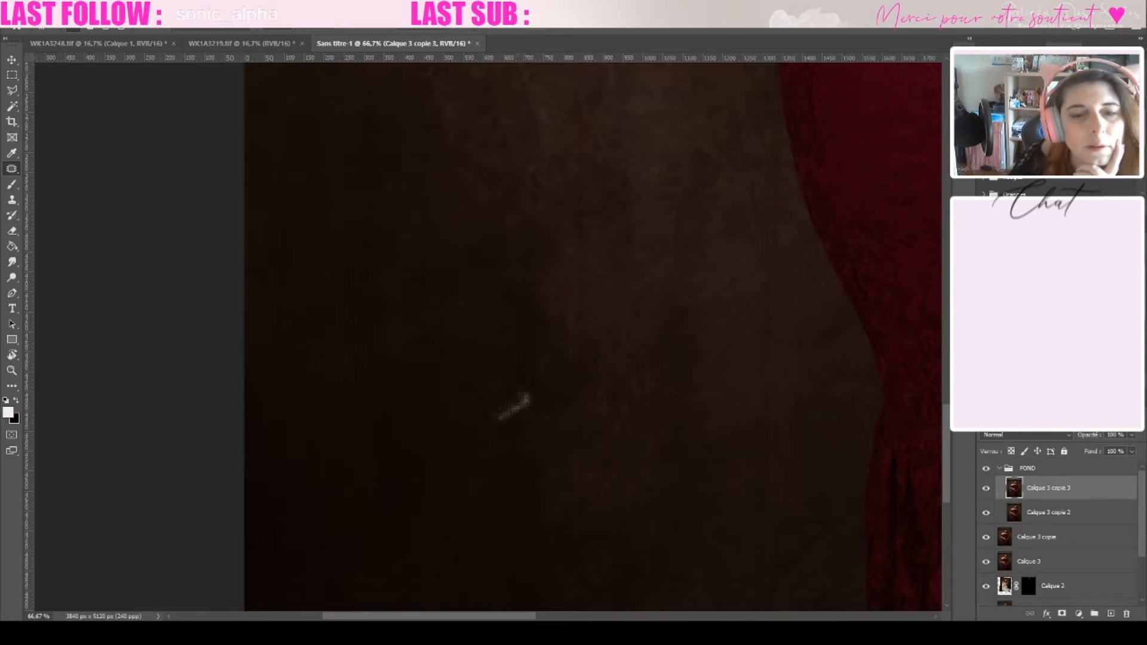
scroll(435, 400, "down", 2)
left_click_drag(410, 366, 427, 370)
left_click_drag(422, 412, 485, 298)
left_click_drag(533, 264, 541, 266)
left_click_drag(522, 338, 401, 273)
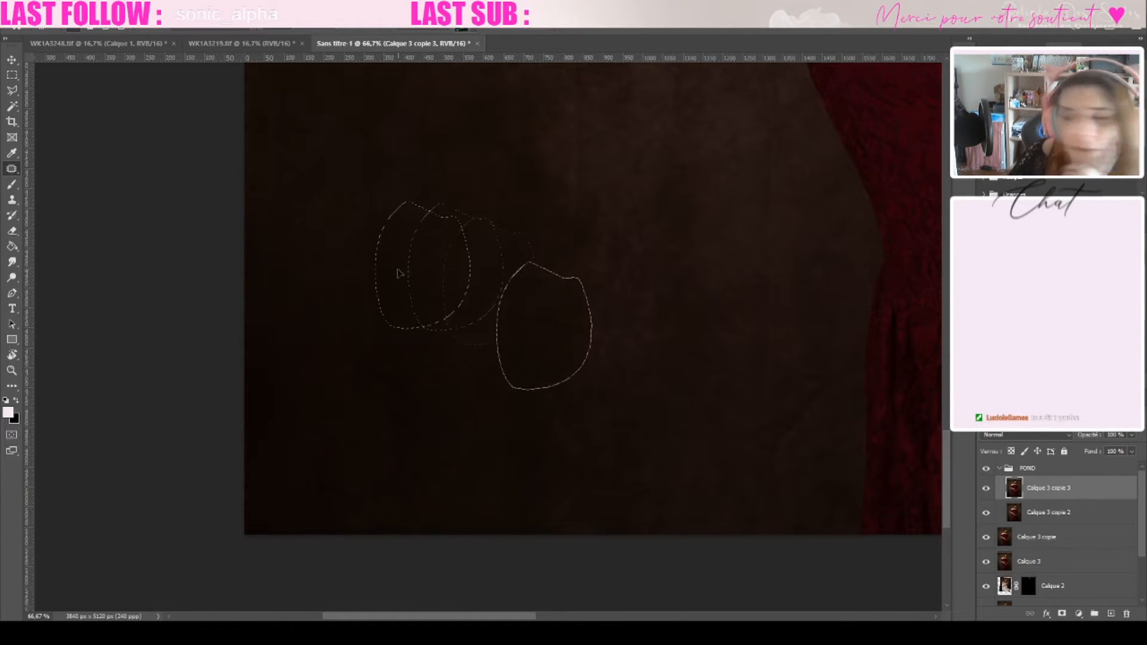
key("ctrl+d")
- Patch the lighter backdrop area close to the lower skirt and clear the selection
mouse_move(751, 269)
left_mouse_down()
mouse_move(749, 391)
mouse_move(752, 270)
left_mouse_up()
left_click_drag(735, 205, 724, 207)
mouse_move(763, 254)
left_mouse_down()
mouse_move(712, 352)
mouse_move(689, 338)
left_mouse_up()
key("ctrl+d")
- Patch the remaining blotches on the backdrop left of the skirt, slightly above the previous area
scroll(689, 338, "up", 3)
left_click_drag(551, 238, 561, 231)
left_click_drag(600, 281, 499, 200)
key("ctrl+d")
mouse_move(711, 332)
left_mouse_down()
mouse_move(724, 312)
mouse_move(713, 335)
left_mouse_up()
left_click_drag(718, 358, 611, 341)
key("ctrl+d")
mouse_move(671, 189)
left_mouse_down()
mouse_move(781, 243)
mouse_move(675, 191)
left_mouse_up()
left_click_drag(741, 269, 632, 317)
key("ctrl+d")
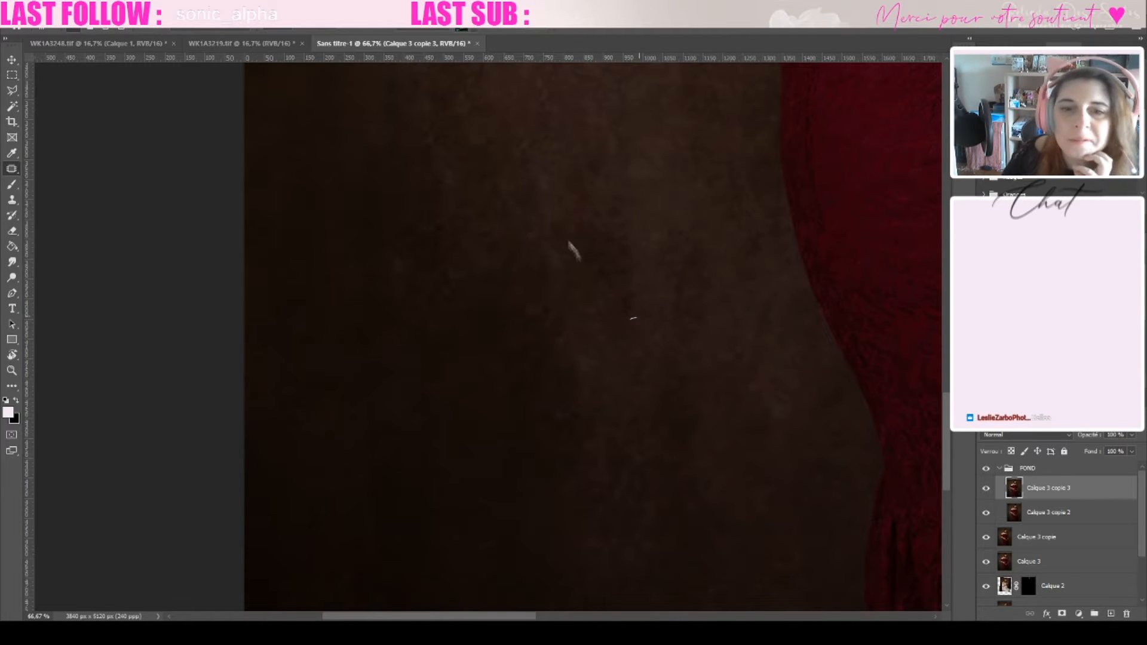
scroll(634, 303, "up", 3)
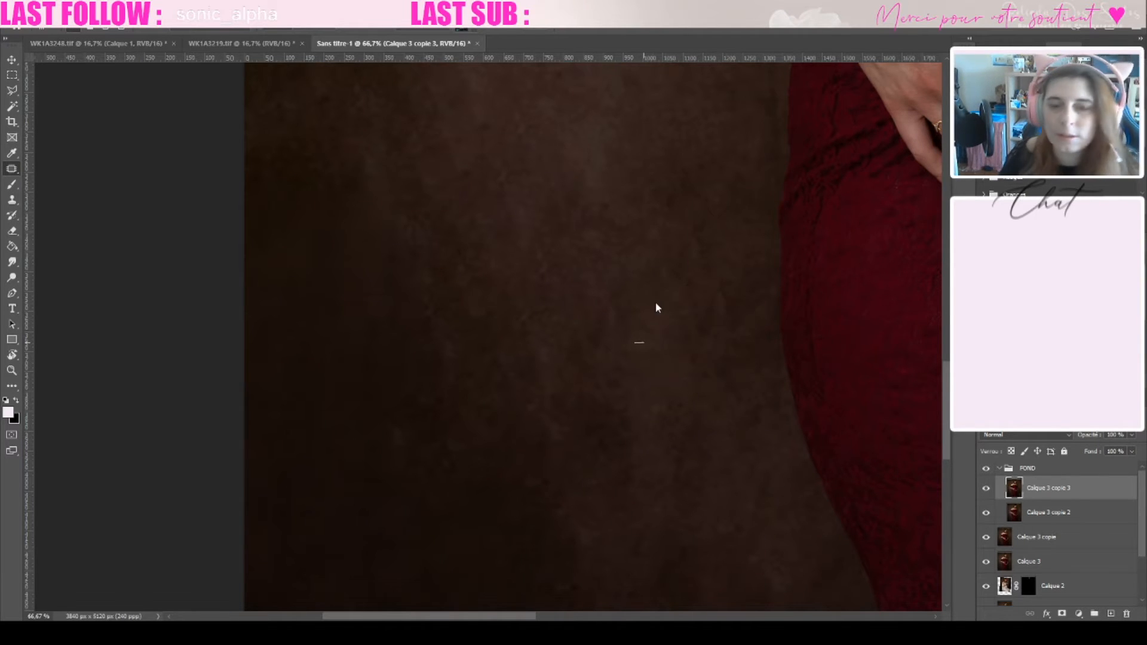
key("ctrl+minus")
key("ctrl+minus")
key("ctrl+minus")
key("ctrl+minus")
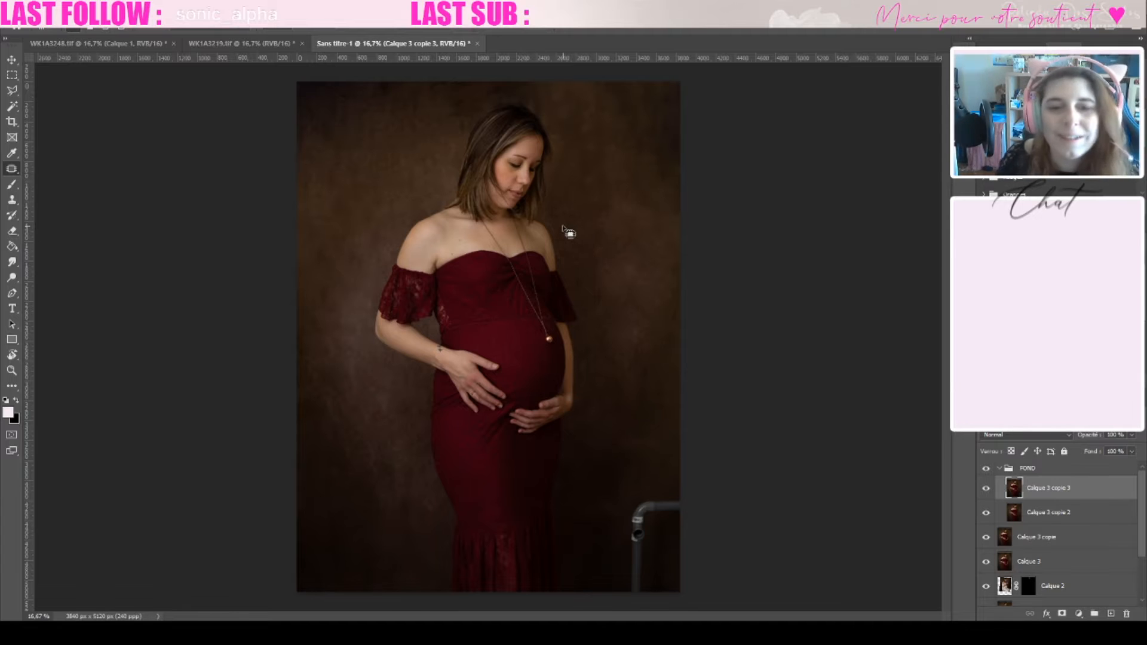
- Patch the uneven marks on the backdrop to the left of the woman's arm and dress
key("ctrl+plus")
key("ctrl+plus")
key("ctrl+plus")
key("ctrl+plus")
key("ctrl+plus")
left_click_drag(535, 617, 475, 618)
mouse_move(430, 240)
left_mouse_down()
mouse_move(400, 284)
mouse_move(469, 355)
mouse_move(442, 308)
left_mouse_up()
scroll(504, 389, "down", 4)
mouse_move(418, 342)
left_mouse_down()
mouse_move(463, 405)
mouse_move(426, 345)
left_mouse_up()
mouse_move(414, 422)
left_mouse_down()
mouse_move(458, 443)
mouse_move(422, 423)
left_mouse_up()
left_click_drag(435, 472, 306, 463)
- Patch the remaining blotches farther down the backdrop on the photo's left side
scroll(306, 445, "down", 3)
mouse_move(422, 258)
left_mouse_down()
mouse_move(451, 284)
mouse_move(423, 259)
left_mouse_up()
left_click_drag(431, 325, 311, 372)
- Patch the backdrop marks to the right of the woman's head and clear the selection
key("ctrl+minus")
key("ctrl+minus")
key("ctrl+minus")
key("ctrl+minus")
key("ctrl+plus")
scroll(319, 379, "up", 6)
key("ctrl+plus")
left_click_drag(690, 125, 705, 117)
left_click_drag(717, 170, 741, 275)
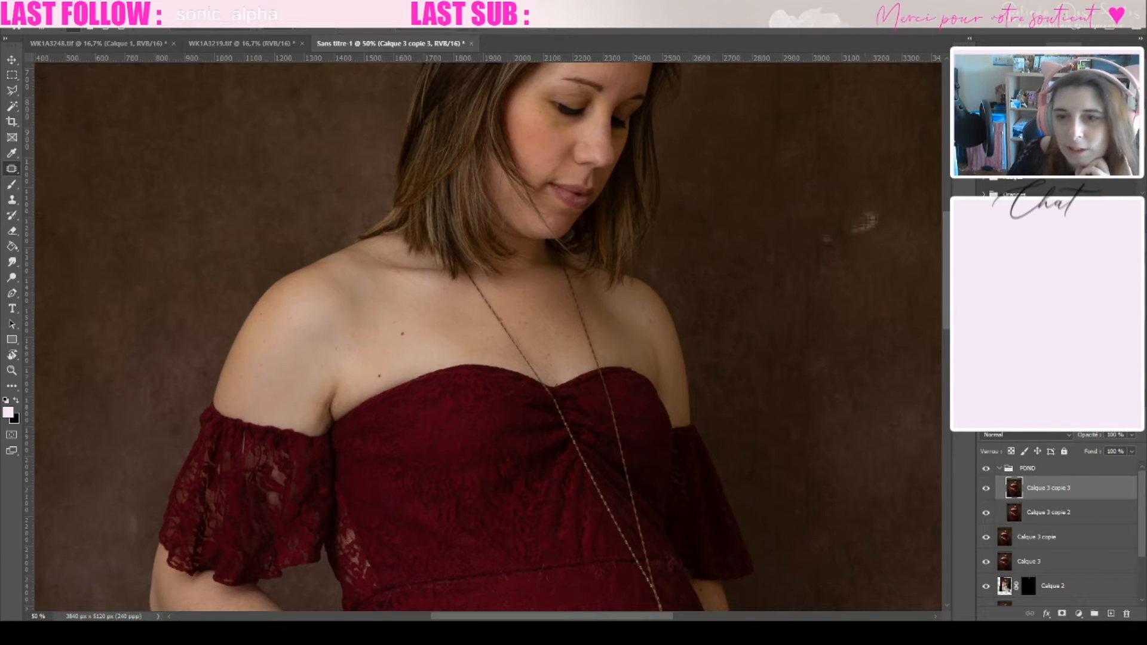
scroll(773, 224, "up", 3)
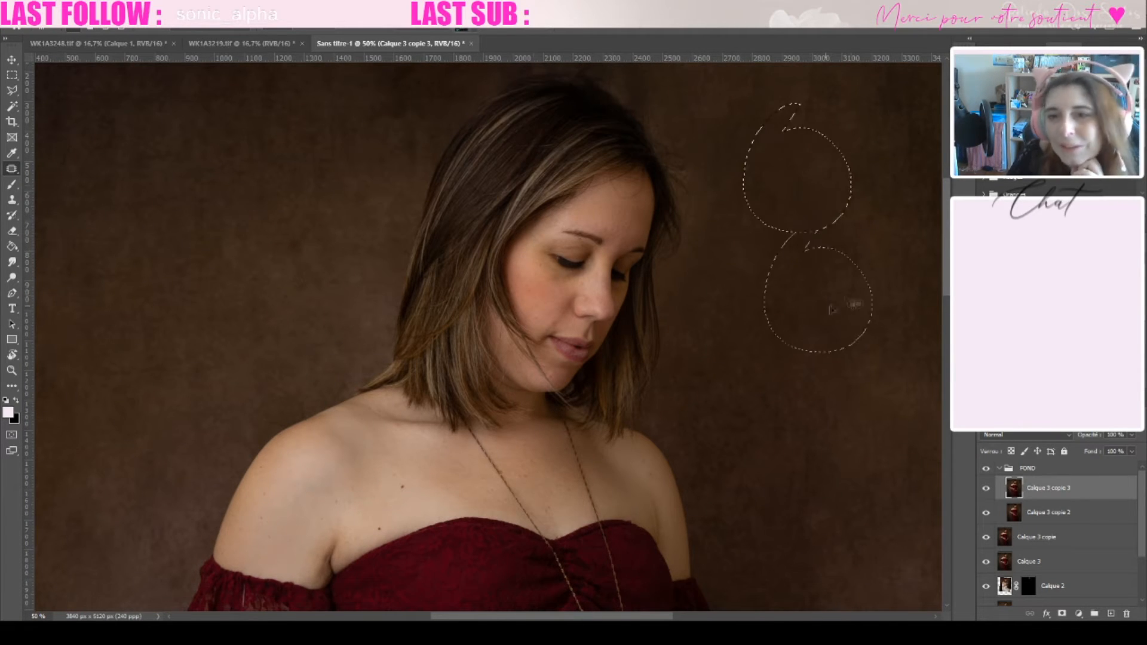
key("ctrl+d")
- Patch the marks on the backdrop near the photo's upper edge, to the left of the woman's head
scroll(835, 298, "up", 4)
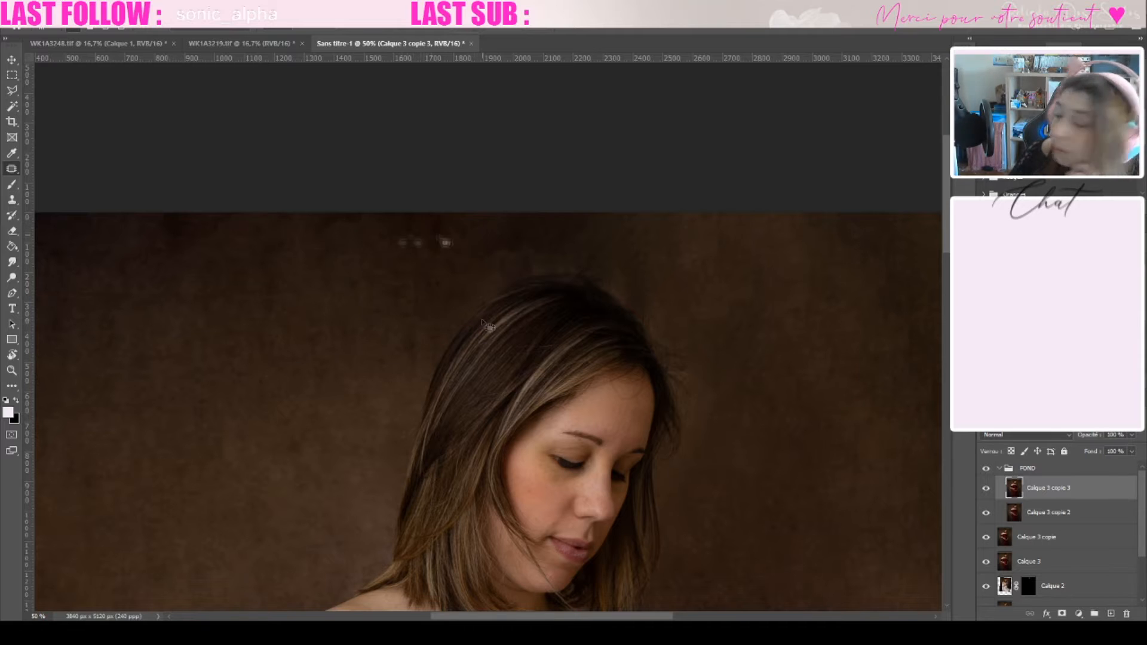
left_click_drag(557, 616, 466, 616)
mouse_move(279, 306)
left_mouse_down()
mouse_move(356, 264)
mouse_move(287, 314)
left_mouse_up()
left_click_drag(334, 305, 450, 432)
left_click_drag(519, 297, 529, 278)
left_click_drag(520, 338, 589, 466)
mouse_move(773, 304)
left_mouse_down()
mouse_move(718, 278)
mouse_move(765, 290)
left_mouse_up()
left_click_drag(682, 323, 585, 483)
- Patch the light spots on the backdrop just right of the shoulder and lace sleeve, then clear the selection
scroll(584, 483, "down", 3)
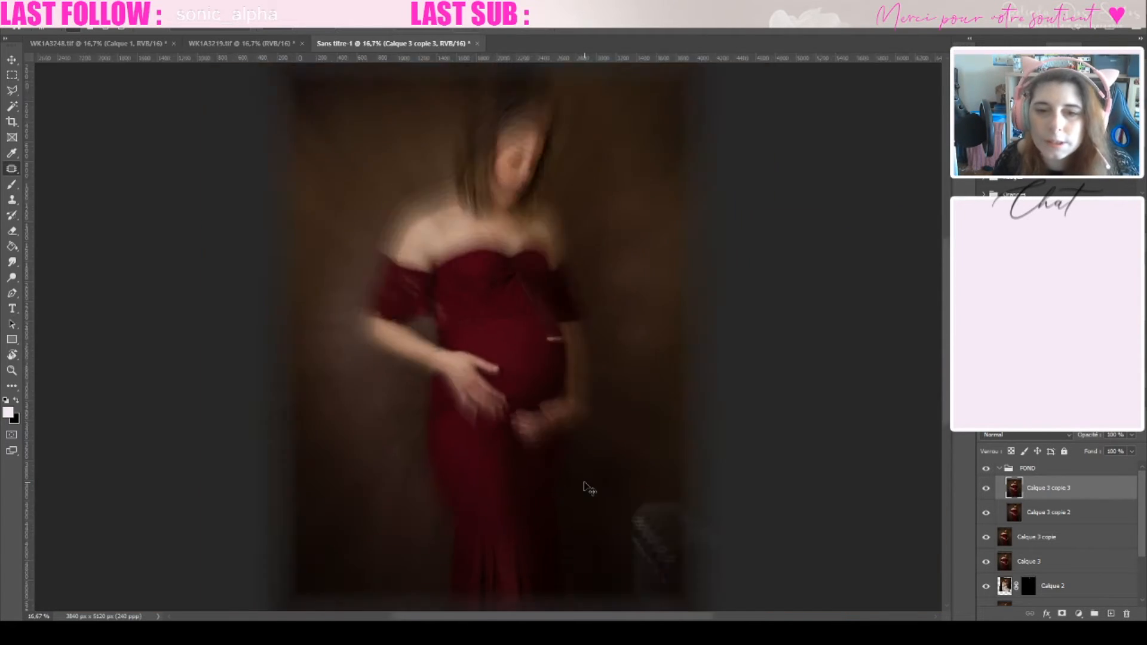
scroll(585, 489, "up", 3)
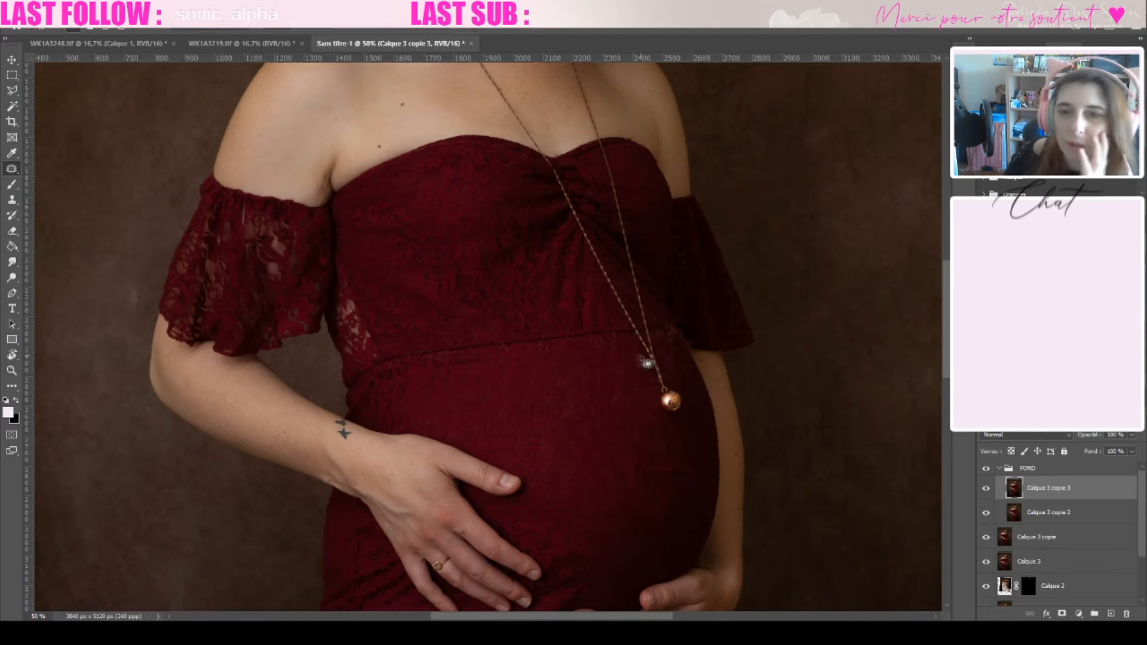
scroll(647, 362, "right", 5)
scroll(589, 404, "up", 3)
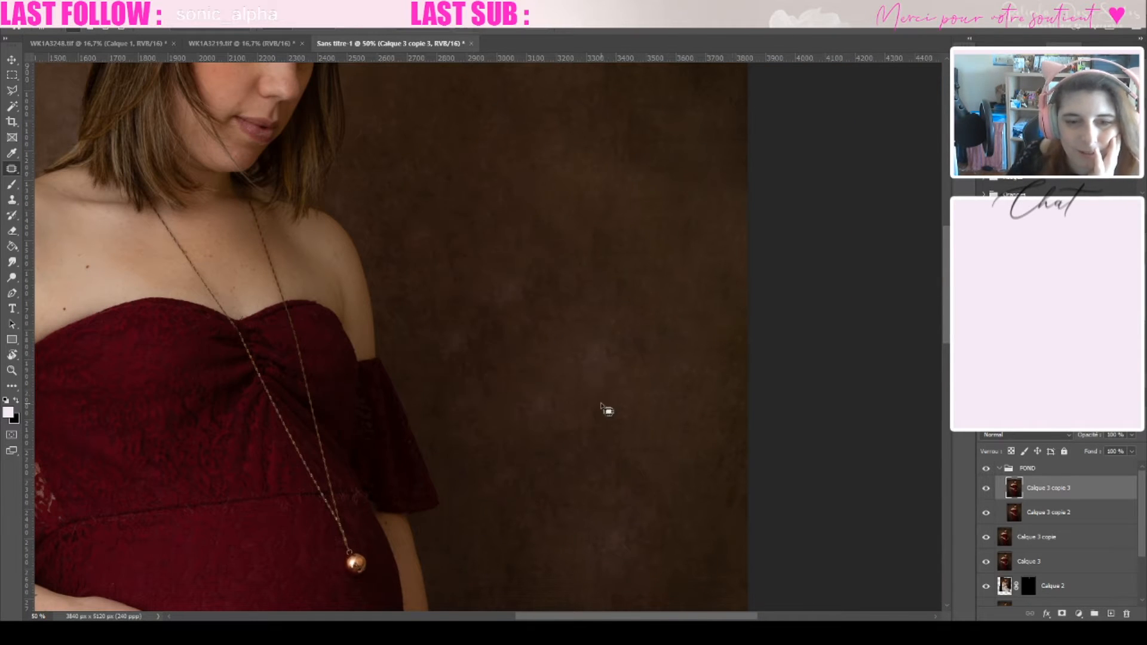
scroll(605, 409, "down", 3)
left_click_drag(450, 312, 452, 283)
key("ctrl+d")
left_click_drag(500, 372, 491, 385)
key("ctrl+d")
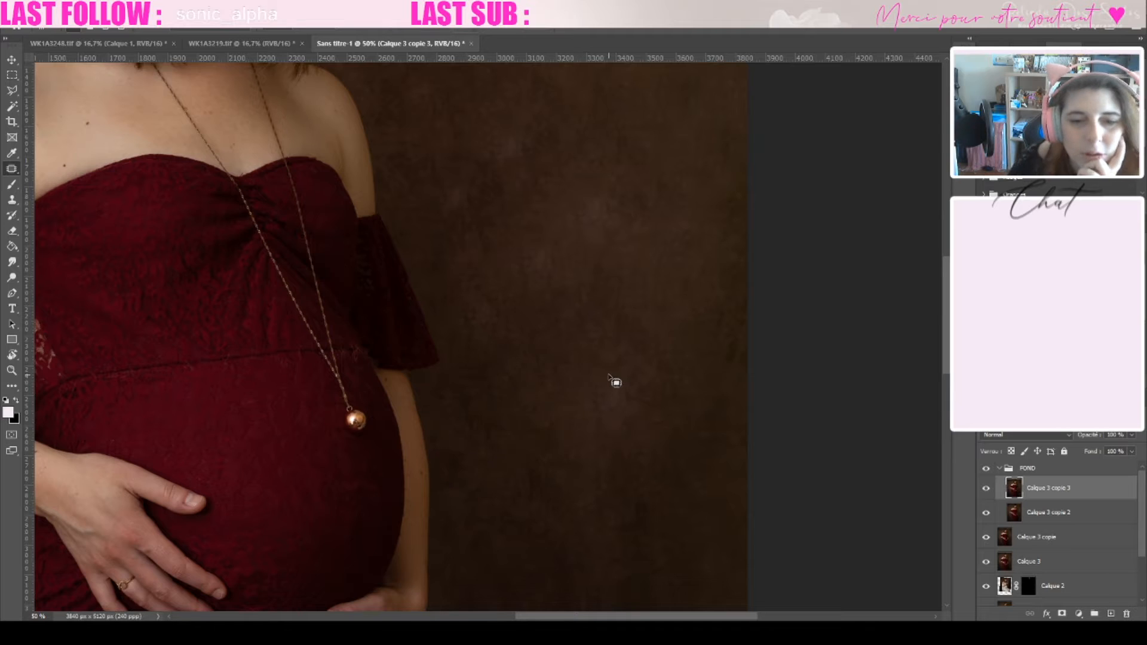
- Patch the lighter blotches on the backdrop to the right of the belly and forearm, clearing the selection after each area
scroll(615, 380, "down", 3)
left_click_drag(611, 313, 599, 344)
left_click_drag(632, 431, 584, 266)
key("ctrl+d")
left_click_drag(454, 371, 469, 559)
left_click_drag(638, 515, 593, 416)
key("ctrl+d")
mouse_move(622, 466)
left_mouse_down()
mouse_move(707, 550)
mouse_move(625, 469)
left_mouse_up()
left_click_drag(647, 508, 613, 354)
key("ctrl+d")
- Patch out the horizontal arm and bend of the grey pipe near the photo's lower right corner
scroll(645, 394, "down", 2)
scroll(645, 395, "down", 3)
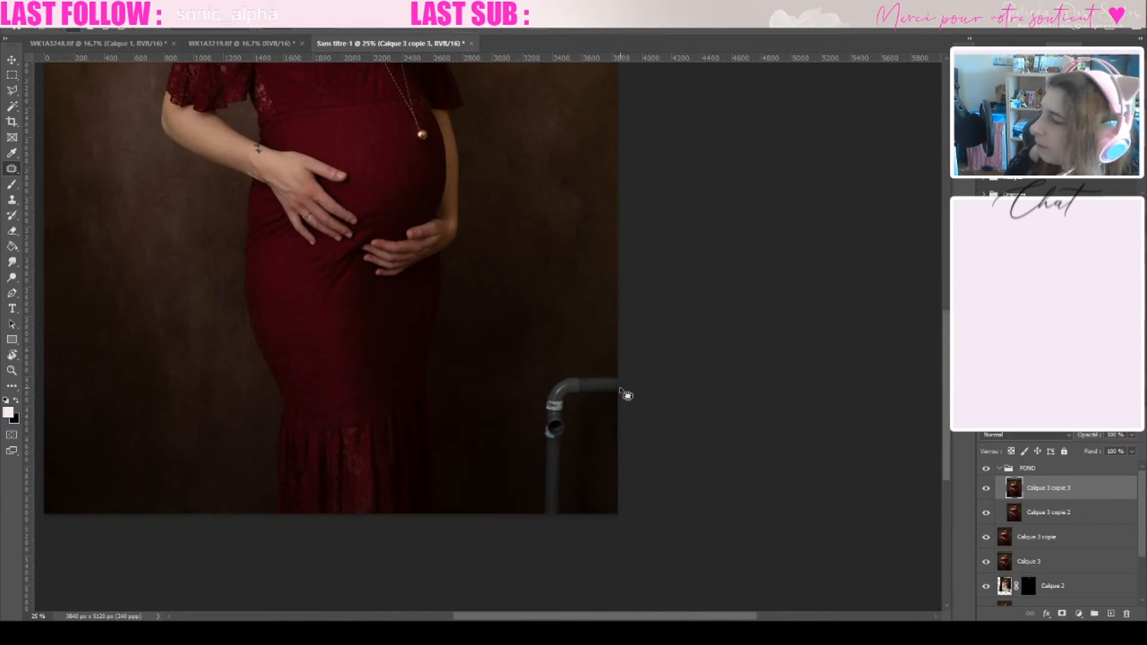
scroll(645, 395, "up", 1)
left_click_drag(661, 284, 662, 382)
left_click_drag(604, 337, 604, 254)
key("ctrl+d")
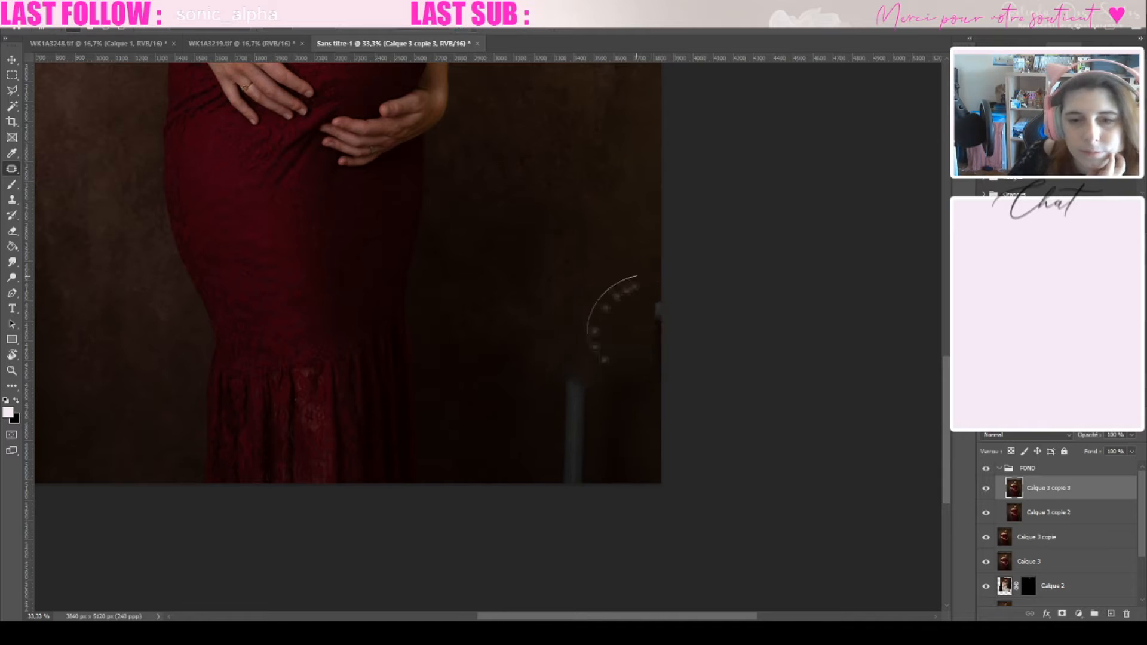
- Patch out the upright section of the grey pipe down to the photo's lower edge and clear the selection
left_click_drag(571, 353, 576, 349)
left_click_drag(574, 406, 572, 335)
left_click_drag(547, 418, 550, 415)
left_click_drag(574, 457, 572, 359)
key("ctrl+d")
- Patch the remaining traces of the pipe to even out the dark backdrop right of the skirt
left_click_drag(565, 353, 577, 345)
mouse_move(592, 407)
left_mouse_down()
mouse_move(588, 347)
mouse_move(604, 353)
left_mouse_up()
left_click_drag(584, 282, 535, 239)
left_click_drag(553, 385, 625, 303)
left_click_drag(571, 349, 540, 238)
left_click_drag(508, 311, 523, 309)
left_click_drag(550, 397, 639, 427)
key("ctrl+d")
left_click_drag(511, 219, 560, 250)
left_click_drag(581, 326, 563, 239)
key("ctrl+d")
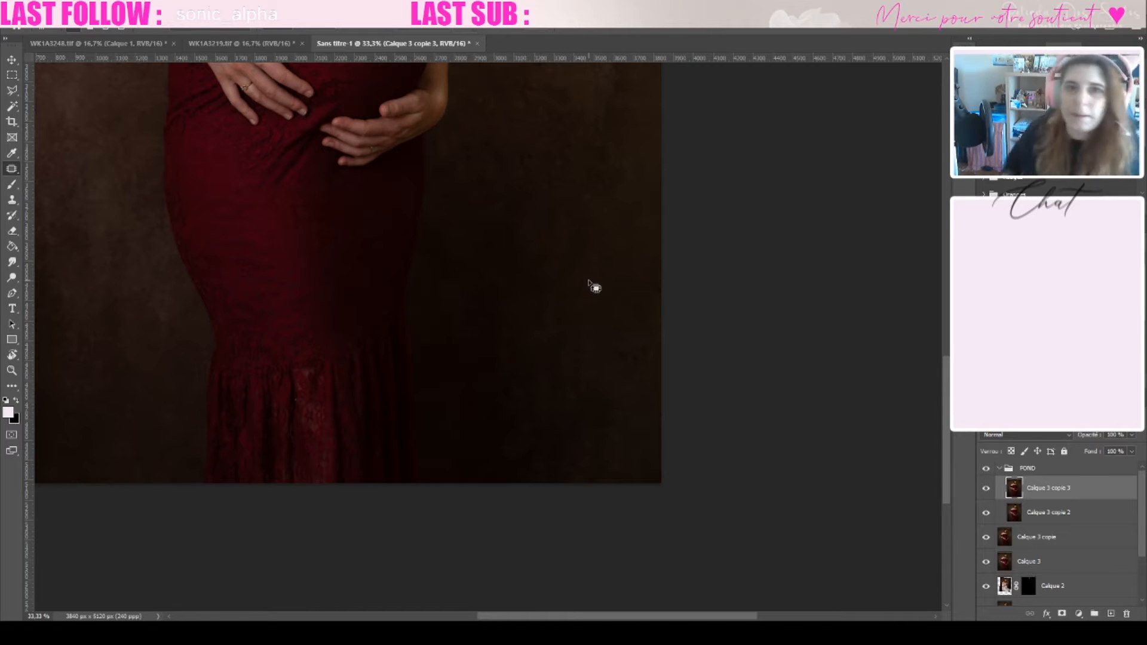
- Patch the remaining uneven spots on the backdrop right of the woman, from shoulder level down to the hands
key("ctrl+minus")
key("ctrl+minus")
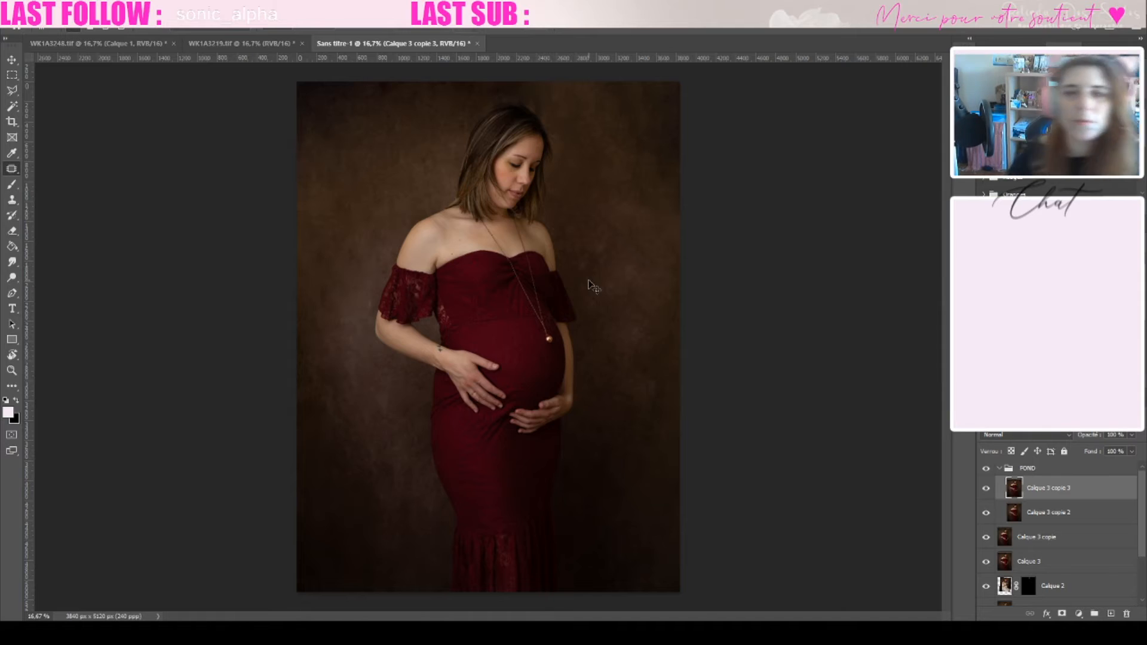
key("ctrl+plus")
scroll(606, 313, "up", 5)
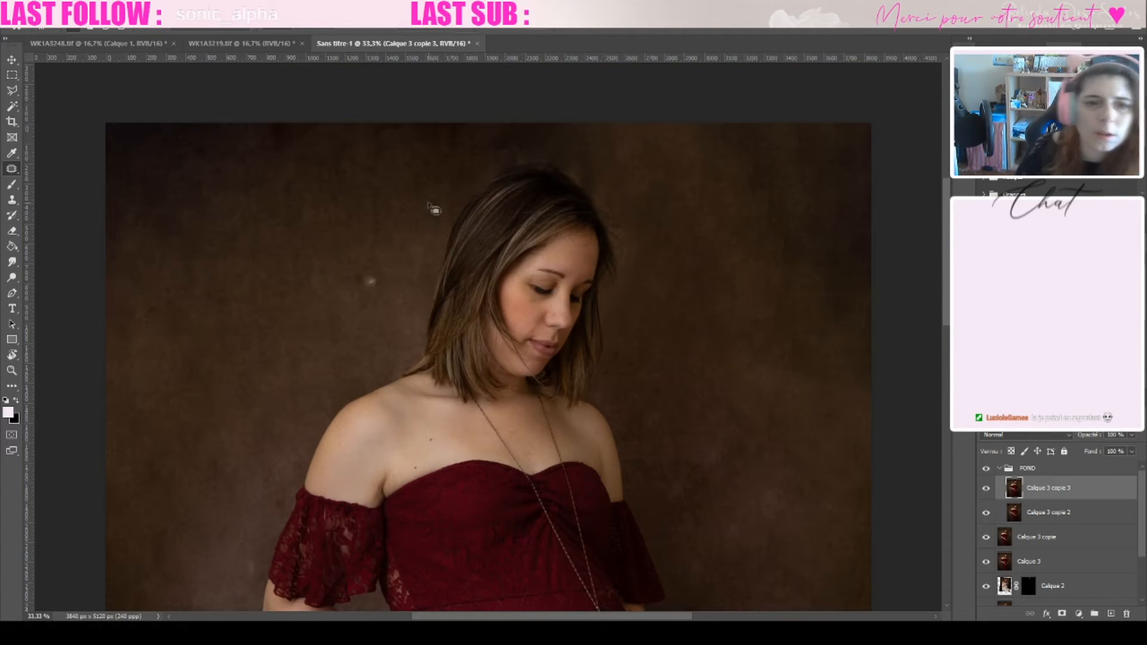
scroll(311, 299, "down", 5)
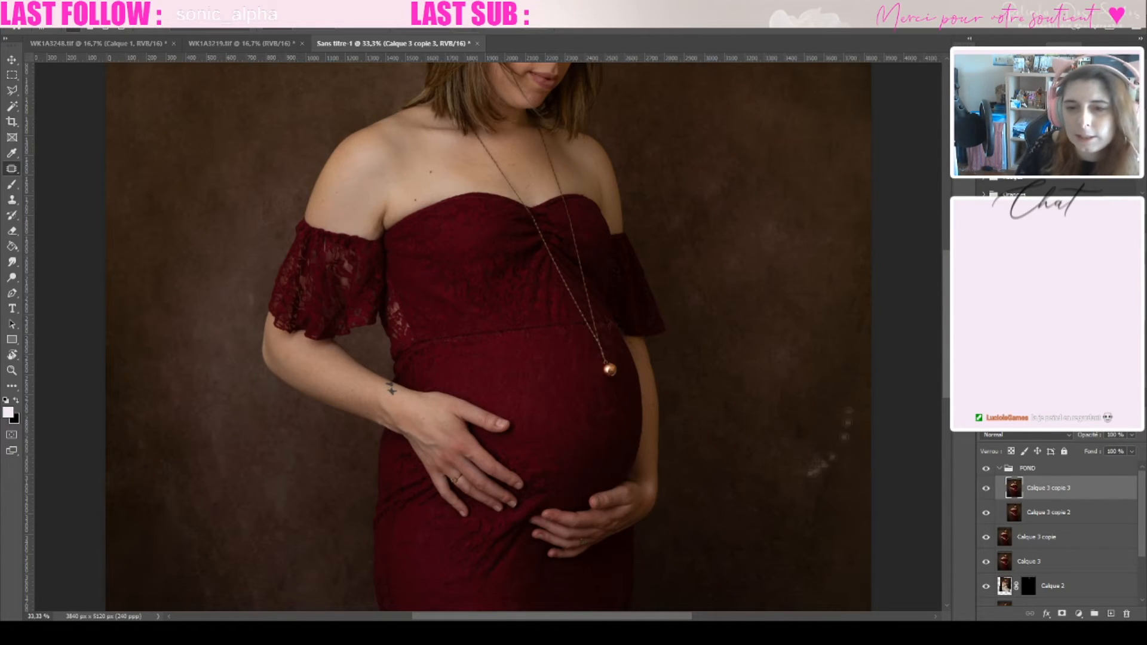
mouse_move(774, 200)
left_mouse_down()
mouse_move(800, 245)
mouse_move(776, 201)
left_mouse_up()
left_click_drag(753, 245, 687, 254)
left_click_drag(687, 200, 690, 203)
left_click_drag(684, 257, 762, 221)
left_click_drag(645, 154, 648, 149)
left_click_drag(684, 205, 804, 346)
mouse_move(781, 430)
left_mouse_down()
mouse_move(827, 527)
mouse_move(807, 437)
left_mouse_up()
left_click_drag(804, 485, 768, 448)
mouse_move(783, 490)
left_mouse_down()
mouse_move(828, 493)
mouse_move(830, 423)
left_mouse_up()
- Patch the uneven spots on the backdrop left of the woman's forearm and skirt
mouse_move(241, 277)
left_mouse_down()
mouse_move(259, 284)
mouse_move(242, 277)
left_mouse_up()
mouse_move(230, 325)
left_mouse_down()
mouse_move(206, 389)
mouse_move(239, 415)
left_mouse_up()
left_click_drag(220, 458, 252, 572)
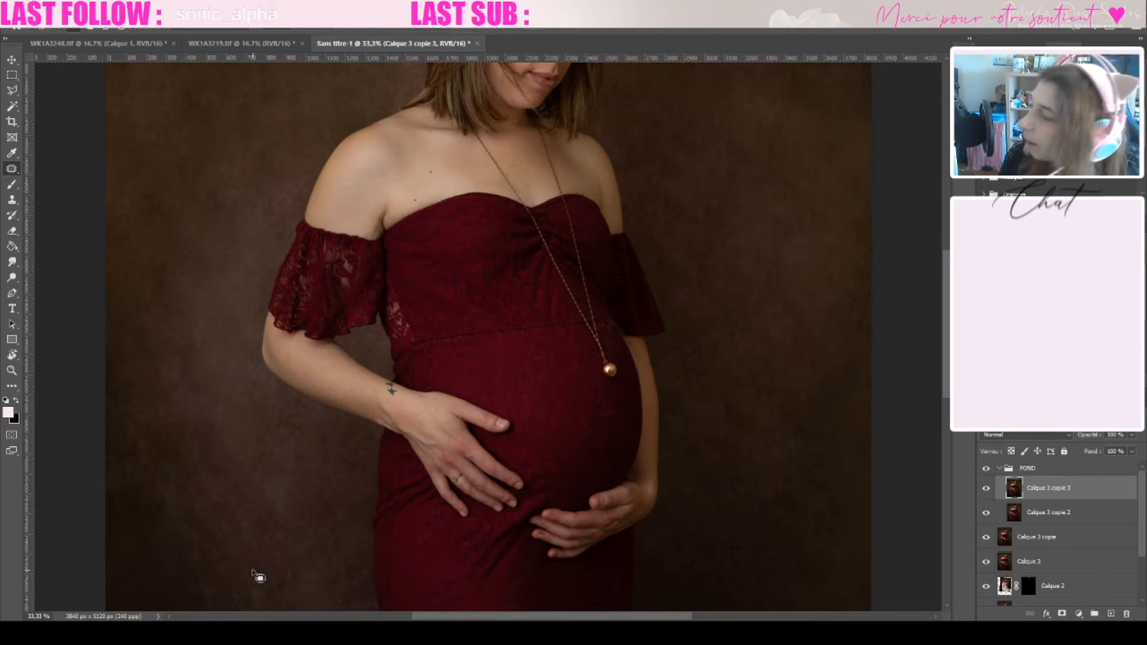
- Create a layer group named PEAU above the FOND group and place a duplicate of Calque 4 in it
key("ctrl+0")
key("ctrl+minus")
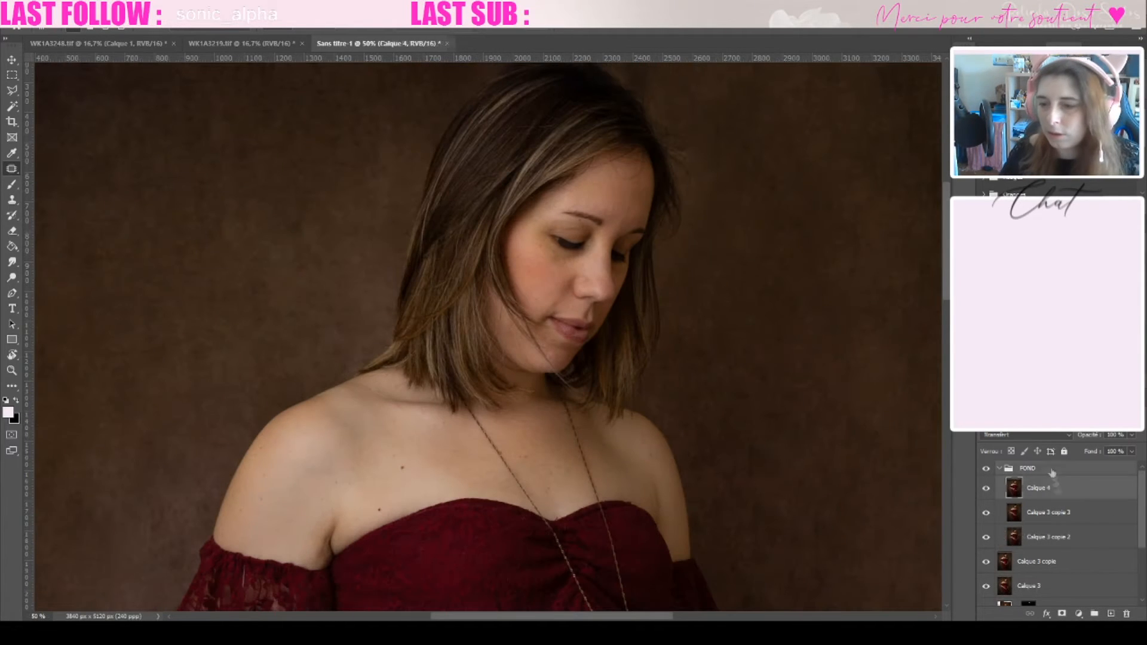
key("ctrl+g")
double_click(1034, 469)
type("PEAU")
key("Return")
left_click(1040, 503)
key("ctrl+j")
left_click_drag(1038, 502, 1027, 473)
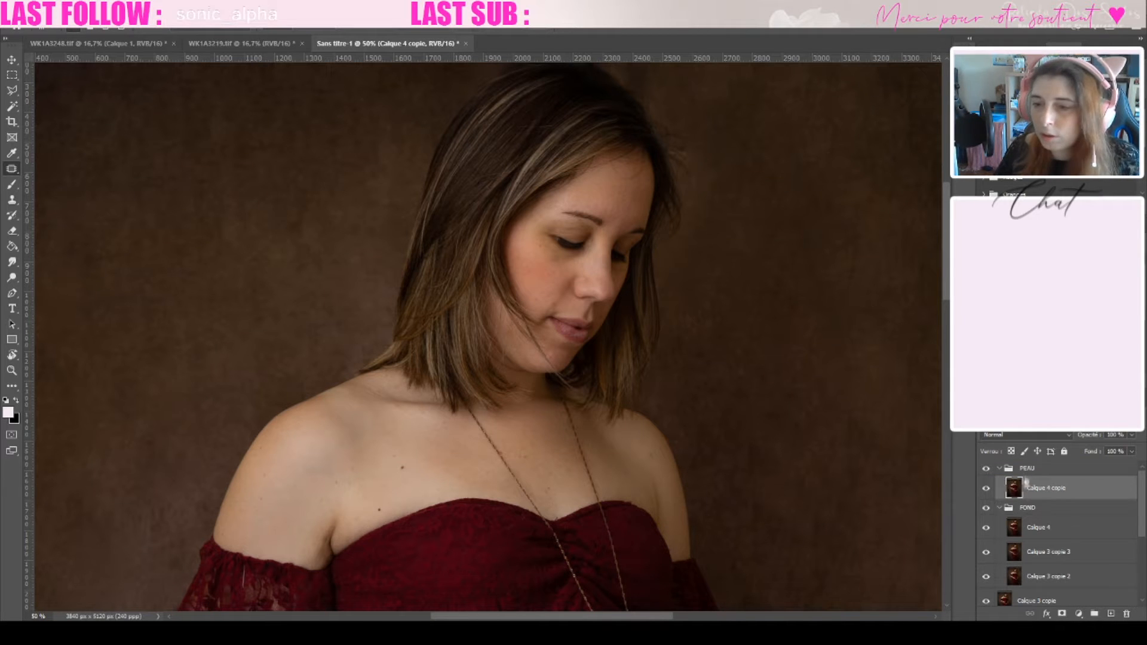
- Patch the small blemishes on the forehead and the spot on the eyelid below the eyebrow
key("ctrl+plus")
key("ctrl+plus")
key("ctrl+plus")
scroll(565, 305, "up", 7)
left_click_drag(525, 617, 585, 616)
scroll(556, 521, "up", 1)
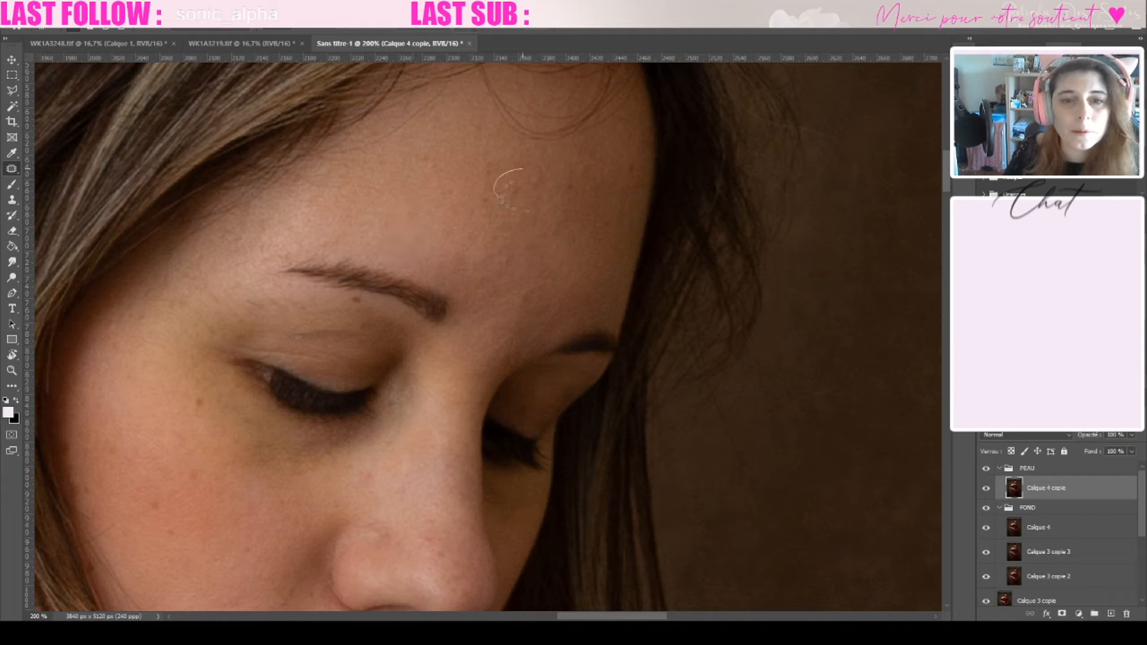
left_click_drag(507, 183, 528, 190)
mouse_move(507, 254)
left_mouse_down()
mouse_move(536, 321)
mouse_move(506, 248)
left_mouse_up()
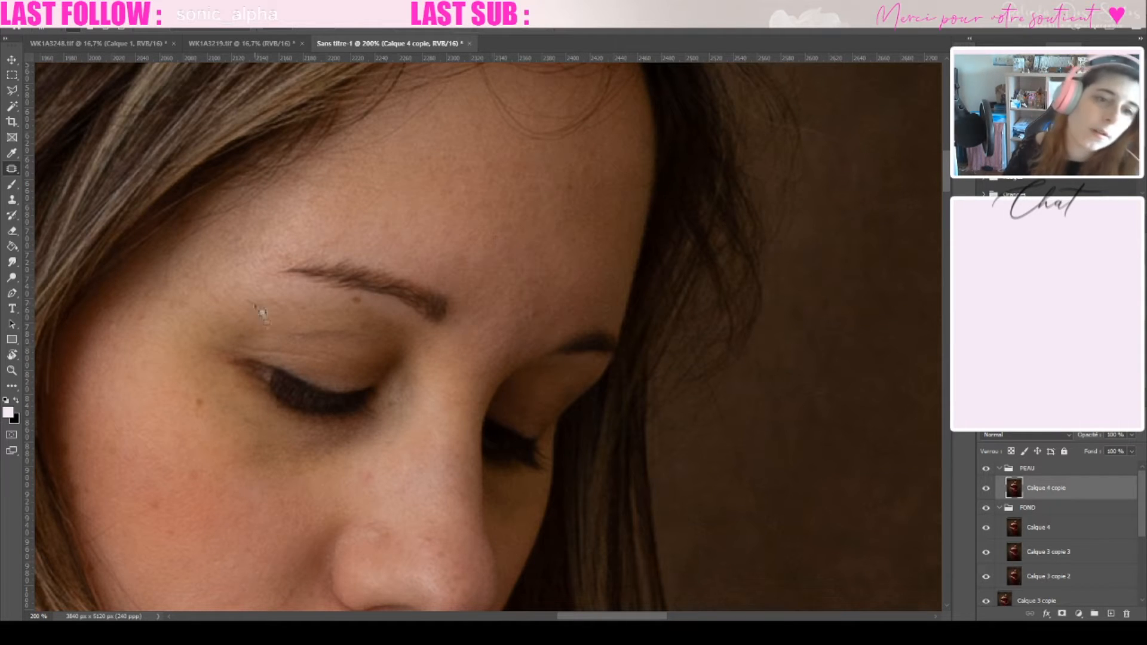
mouse_move(366, 298)
left_mouse_down()
mouse_move(358, 312)
mouse_move(366, 298)
mouse_move(256, 305)
left_mouse_up()
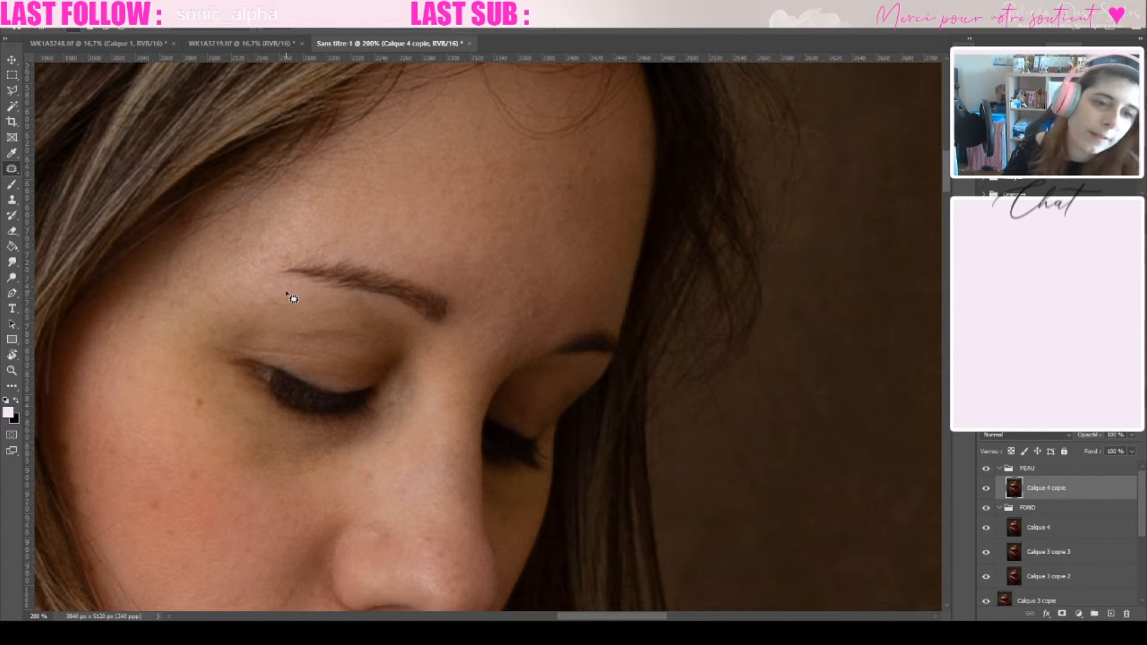
- Patch the small blemishes on the woman's cheek and nose
scroll(566, 489, "left", 12)
scroll(670, 356, "down", 1)
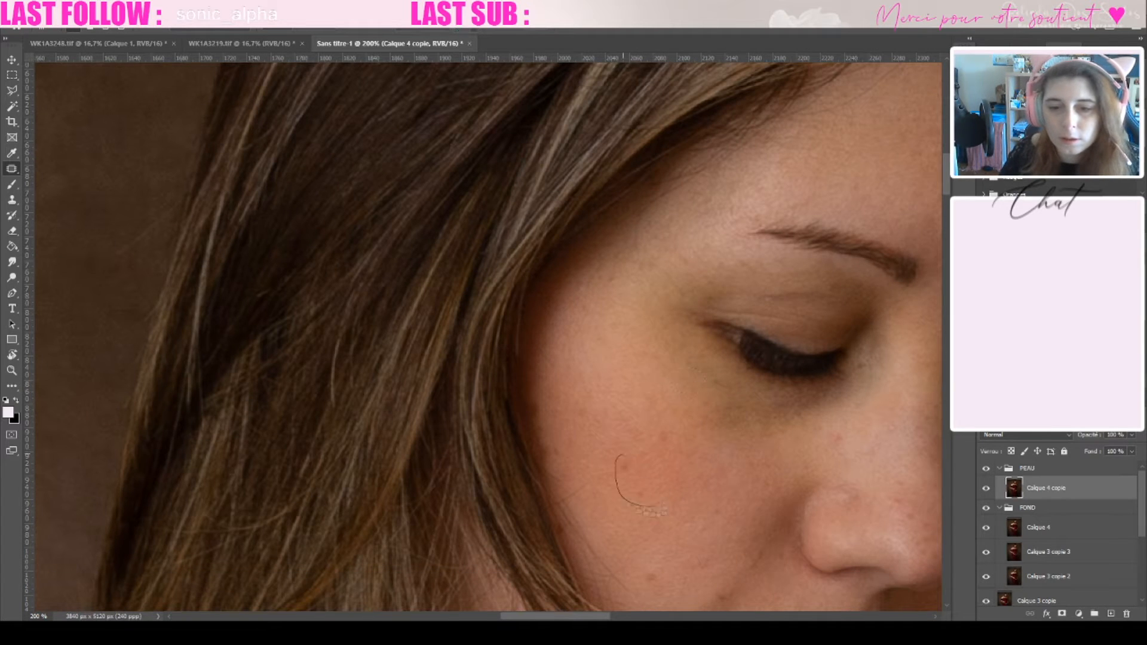
scroll(604, 406, "down", 2)
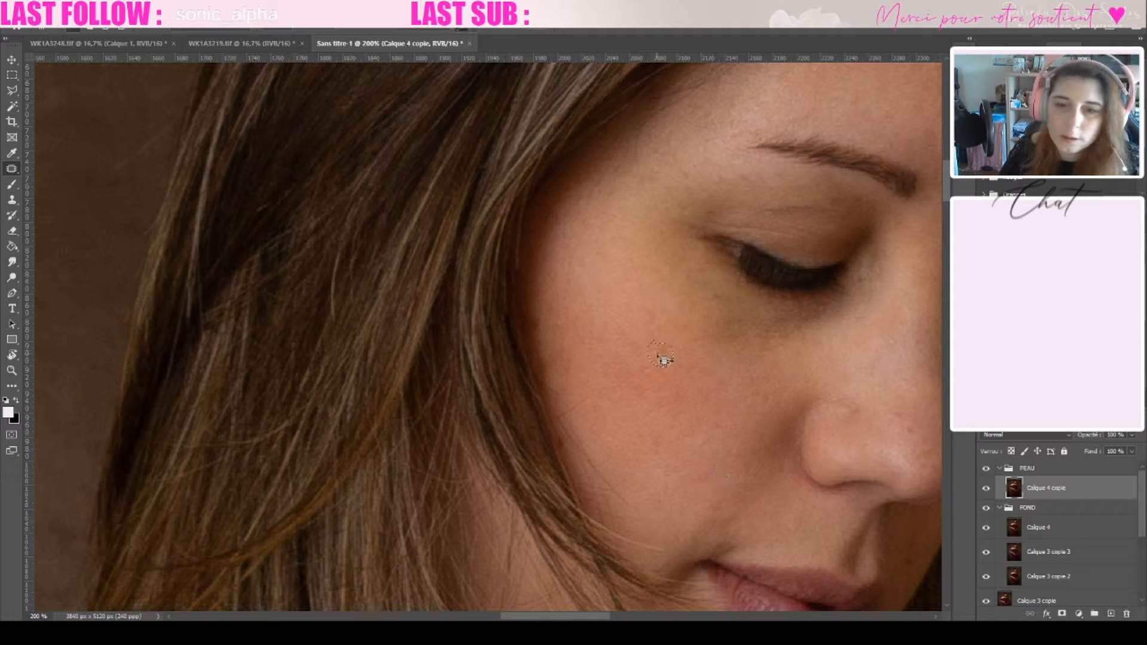
scroll(705, 457, "right", 7)
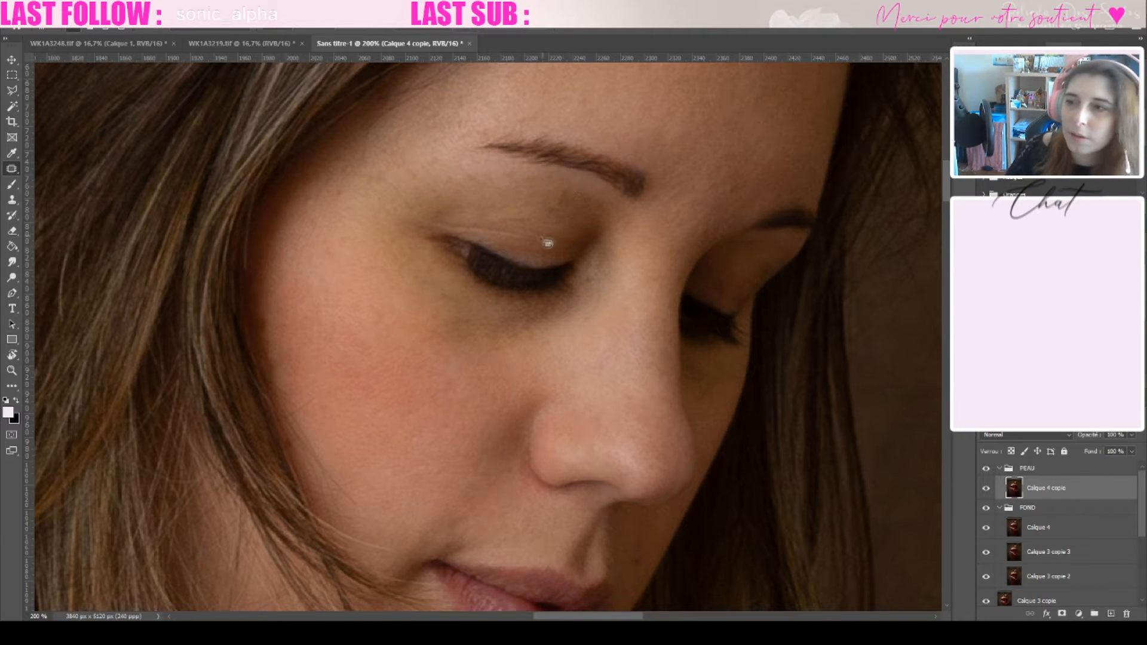
- Patch the blemishes on the chin below the lower lip
key("ctrl+minus")
key("ctrl+minus")
key("ctrl+plus")
scroll(562, 285, "down", 4)
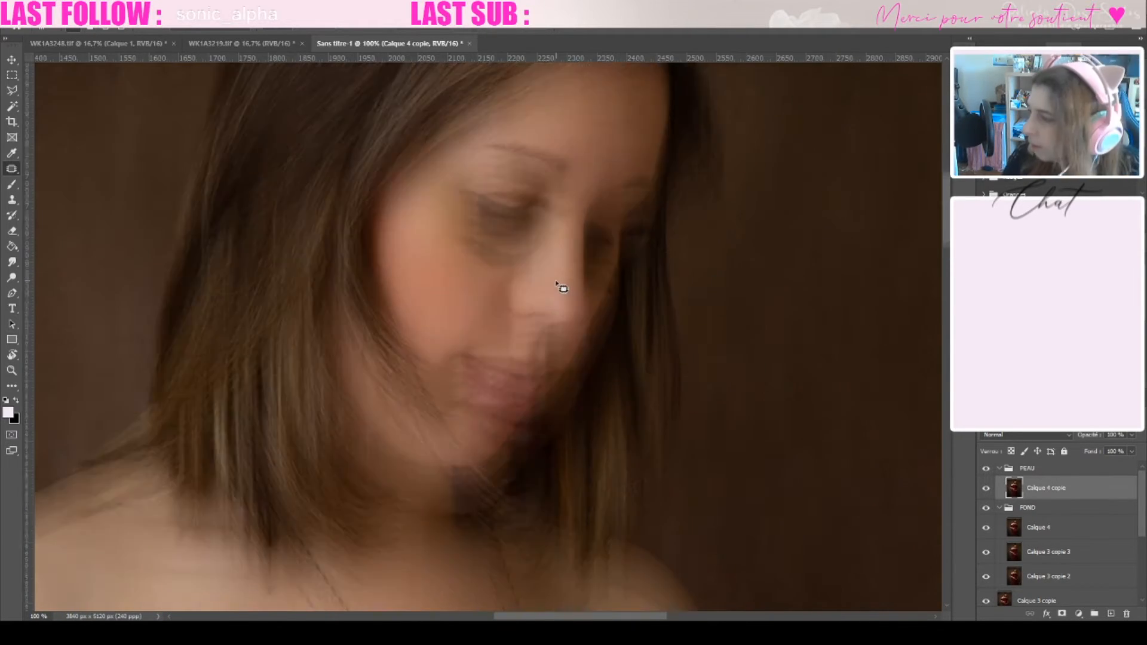
key("ctrl+plus")
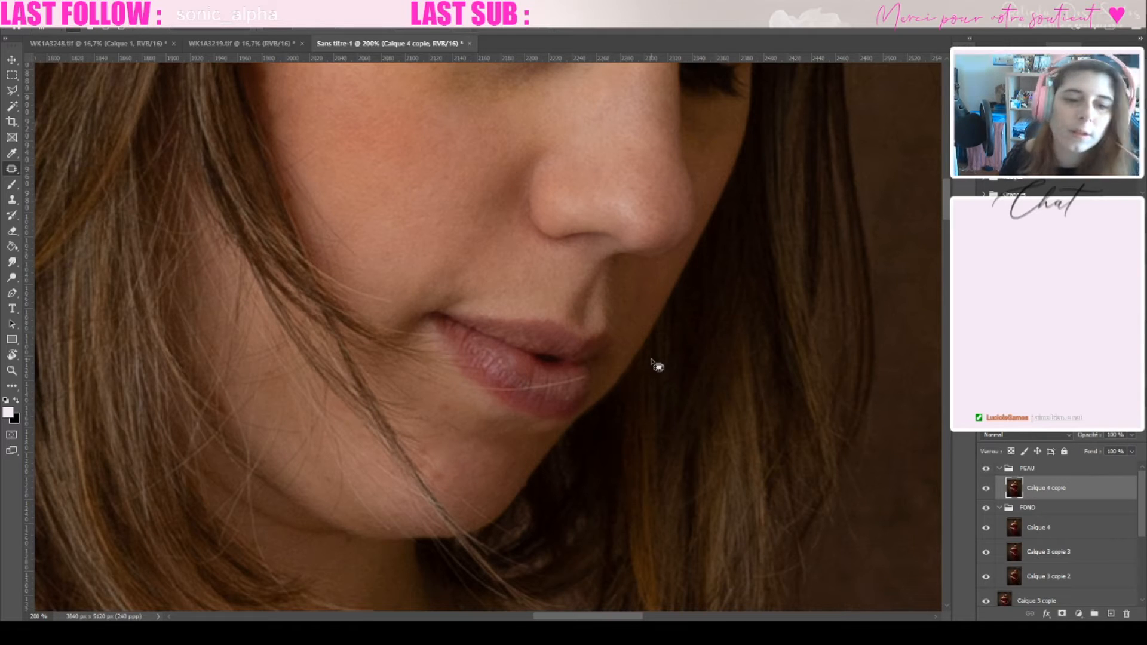
scroll(492, 501, "down", 4)
key("ctrl+plus")
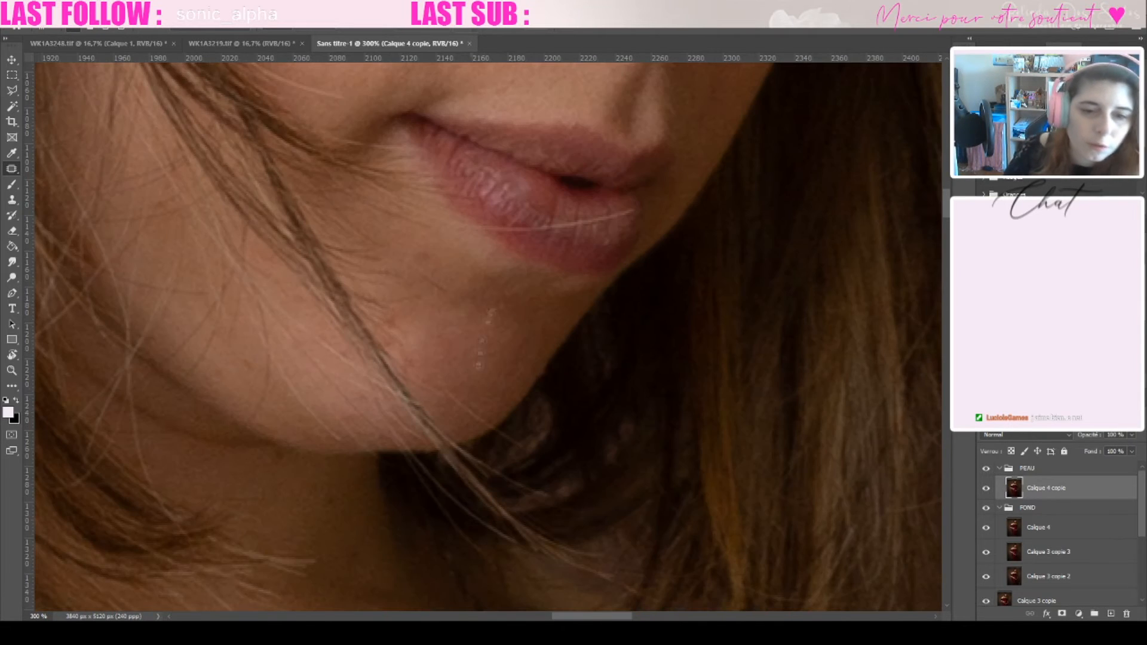
left_click_drag(492, 412, 520, 381)
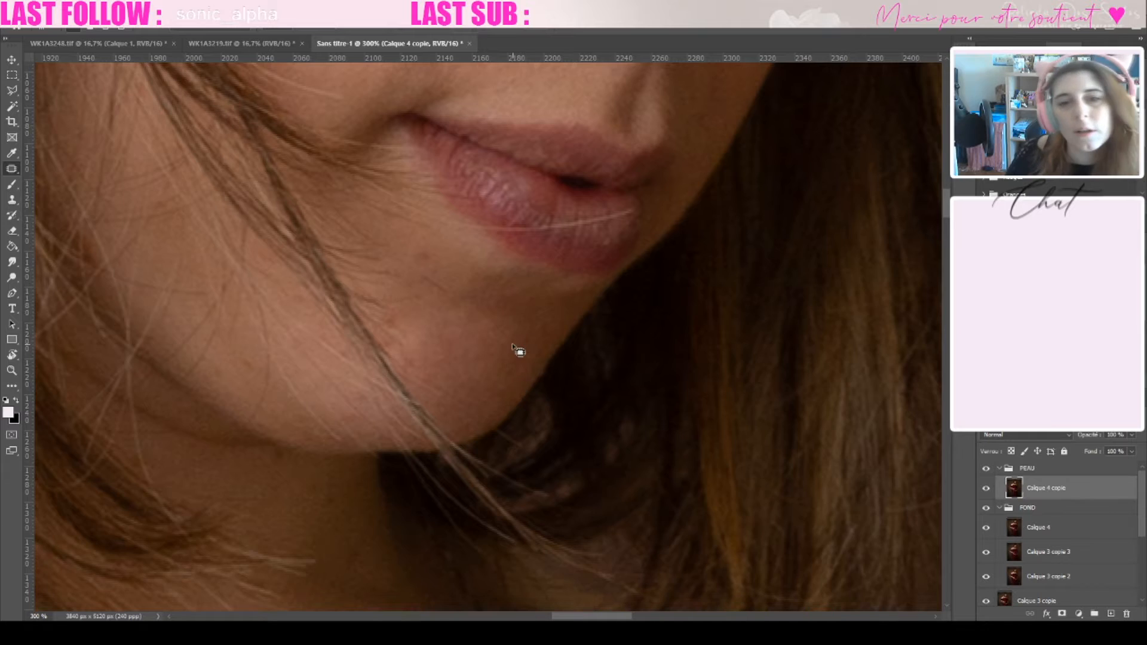
- Patch out the stray hair crossing the lower lip and clean up the lip's surface
scroll(512, 344, "up", 3)
key("ctrl+plus")
mouse_move(497, 306)
left_mouse_down()
mouse_move(490, 327)
mouse_move(559, 339)
mouse_move(521, 298)
mouse_move(622, 336)
mouse_move(684, 297)
left_mouse_up()
mouse_move(666, 302)
left_mouse_down()
mouse_move(651, 326)
mouse_move(688, 299)
left_mouse_up()
mouse_move(675, 302)
left_mouse_down()
mouse_move(637, 327)
mouse_move(644, 336)
left_mouse_up()
mouse_move(430, 246)
left_mouse_down()
mouse_move(449, 284)
mouse_move(491, 278)
left_mouse_up()
- Patch the spots on the shoulder and upper arm beside the right edge of the dress
key("ctrl+minus")
key("ctrl+minus")
key("ctrl+minus")
key("ctrl+minus")
key("ctrl+minus")
key("ctrl+minus")
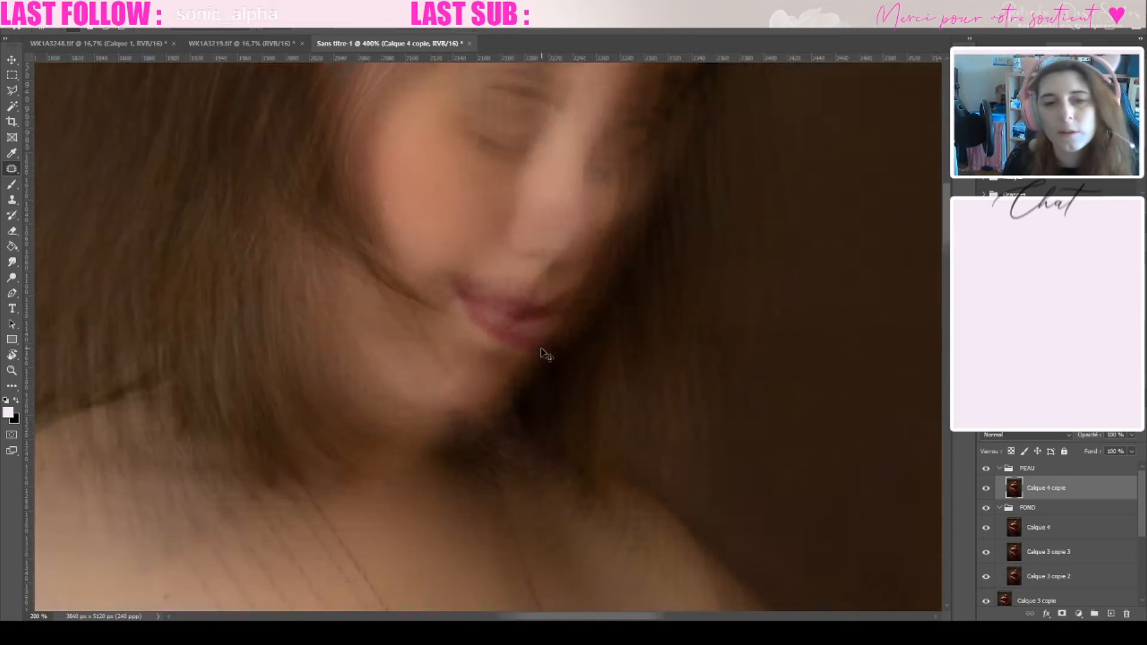
key("ctrl+plus")
key("ctrl+plus")
key("ctrl+plus")
scroll(545, 354, "down", 5)
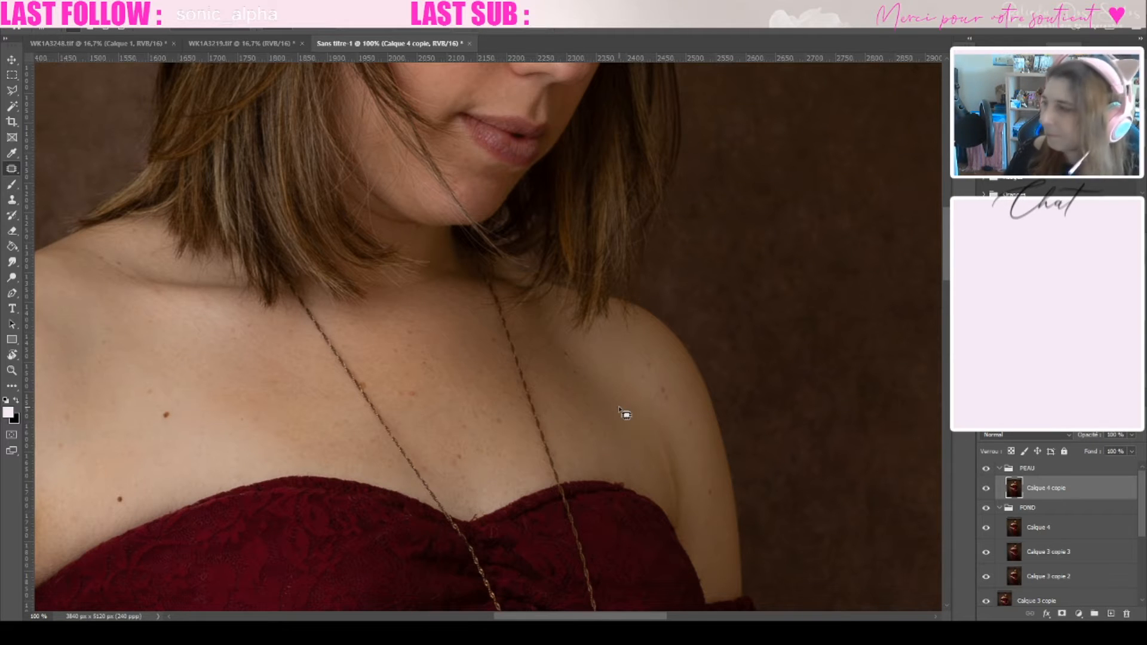
left_click_drag(703, 480, 701, 464)
- Patch the visible spots on the chest between the two necklace chains
mouse_move(419, 392)
left_mouse_down()
mouse_move(425, 353)
mouse_move(402, 350)
mouse_move(427, 354)
left_mouse_up()
left_click_drag(429, 372, 496, 336)
left_click_drag(456, 449, 460, 448)
mouse_move(460, 456)
left_mouse_down()
mouse_move(464, 381)
mouse_move(400, 410)
mouse_move(412, 382)
left_mouse_up()
left_click_drag(409, 391, 471, 349)
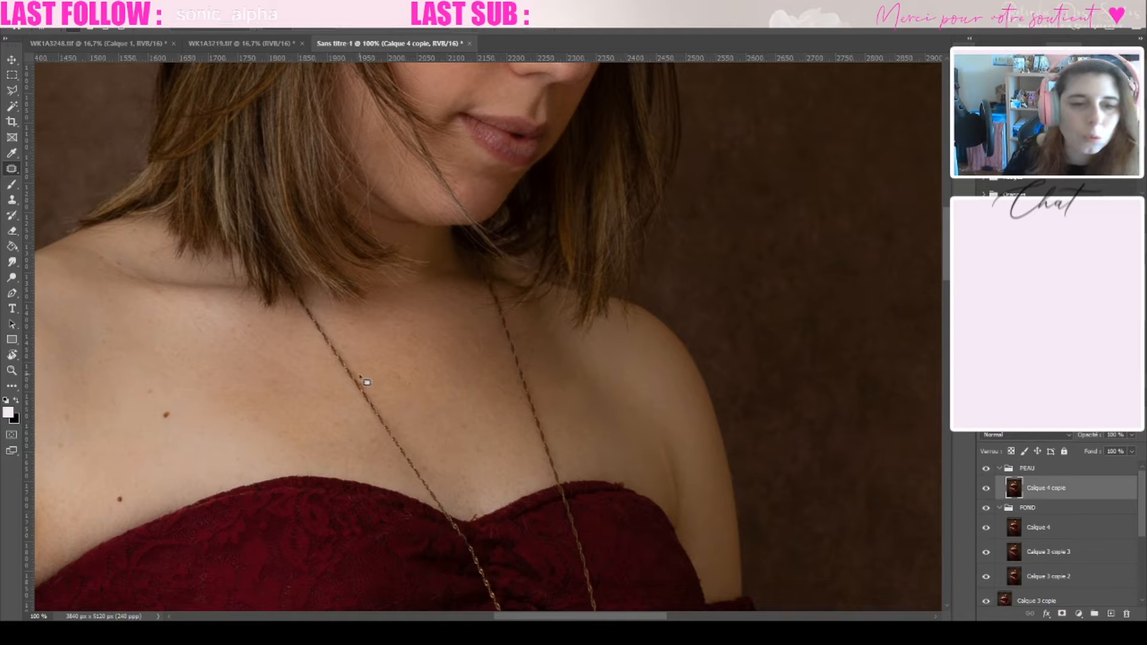
- Patch the finer skin blemishes on the chest around the necklace, including those just above the dress neckline
scroll(469, 457, "up", 1)
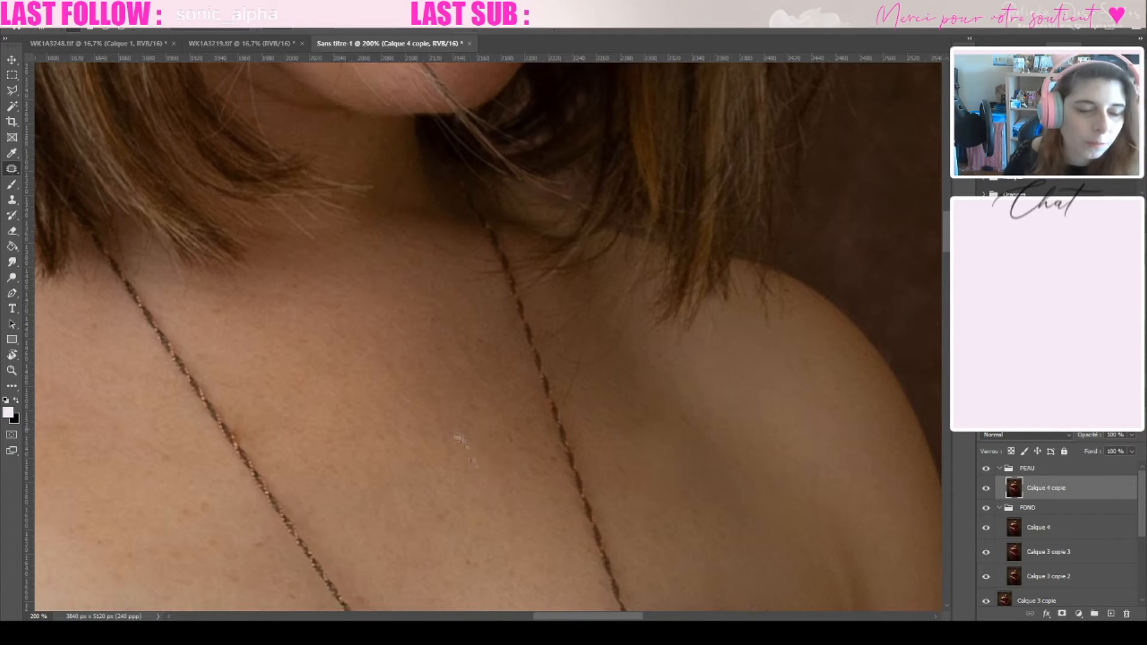
scroll(477, 466, "down", 1)
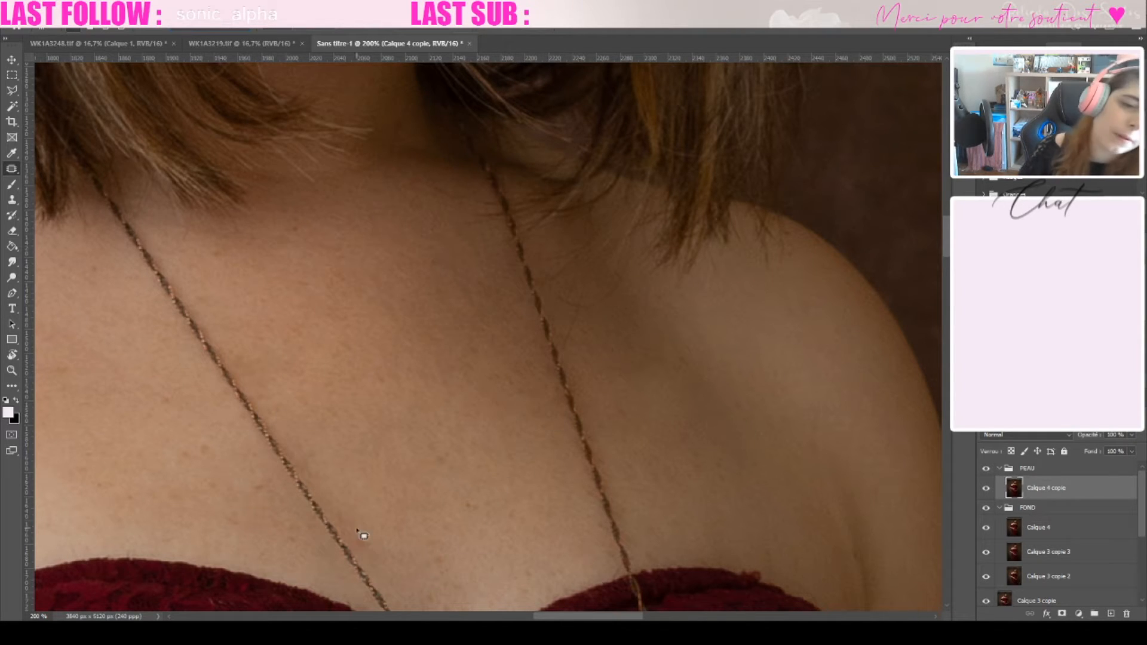
mouse_move(210, 490)
left_mouse_down()
mouse_move(166, 441)
mouse_move(233, 484)
left_mouse_up()
left_click_drag(236, 503, 191, 486)
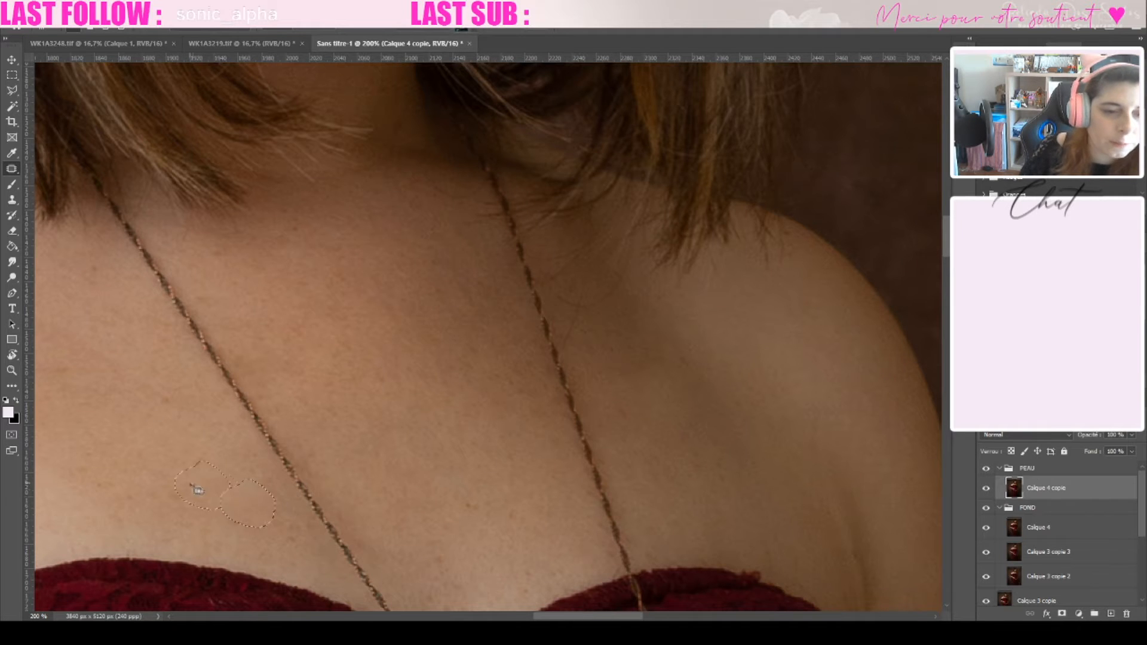
- Patch the skin spots on the rounded shoulder and upper arm on the picture's left side
left_click_drag(590, 617, 528, 614)
key("ctrl+minus")
left_click_drag(392, 362, 380, 345)
left_click_drag(382, 358, 399, 370)
left_click_drag(386, 396, 405, 413)
left_click_drag(442, 352, 474, 346)
left_click_drag(382, 450, 362, 458)
left_click_drag(345, 472, 334, 473)
- Patch the blemishes between the armpit and the collarbone, above and beside the two moles
left_click_drag(626, 376, 563, 397)
left_click_drag(551, 443, 528, 410)
left_click_drag(715, 344, 649, 362)
left_click_drag(604, 311, 597, 283)
left_click_drag(654, 262, 610, 290)
left_click_drag(645, 296, 585, 310)
left_click_drag(693, 272, 710, 279)
left_click_drag(704, 276, 742, 303)
- Patch the remaining blemishes on the chest between the moles, the necklace chain and the dress neckline, and clear the selection
left_click_drag(677, 321, 755, 377)
left_click_drag(741, 390, 715, 366)
mouse_move(807, 354)
left_mouse_down()
mouse_move(812, 386)
mouse_move(814, 353)
left_mouse_up()
left_click_drag(818, 366, 736, 385)
mouse_move(747, 302)
left_mouse_down()
mouse_move(761, 310)
mouse_move(760, 339)
left_mouse_up()
left_click_drag(767, 420, 762, 413)
left_click_drag(754, 421, 757, 385)
left_click_drag(803, 415, 834, 426)
mouse_move(875, 428)
left_mouse_down()
mouse_move(892, 452)
mouse_move(878, 427)
mouse_move(848, 417)
left_mouse_up()
mouse_move(868, 398)
left_mouse_down()
mouse_move(884, 419)
mouse_move(874, 400)
left_mouse_up()
left_click_drag(863, 417, 802, 407)
mouse_move(597, 223)
left_mouse_down()
mouse_move(609, 221)
mouse_move(619, 256)
left_mouse_up()
key("ctrl+d")
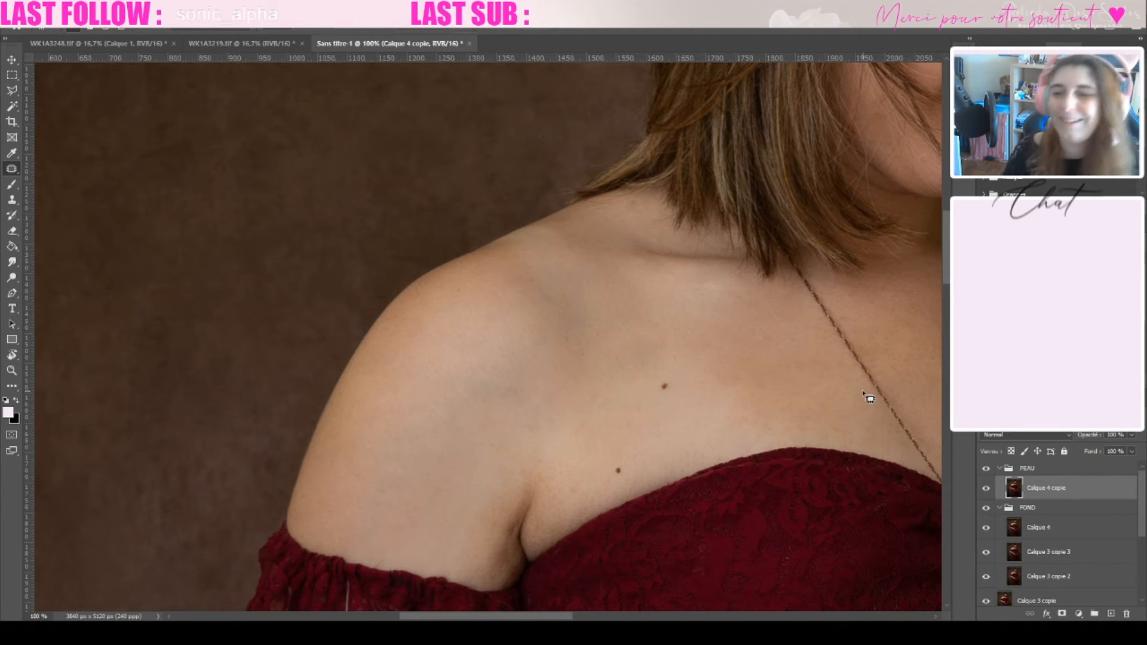
- Patch the blemishes on the forearm between the lace sleeve's hem and the wrist tattoo
key("ctrl+minus")
key("ctrl+minus")
key("ctrl+minus")
key("ctrl+plus")
key("ctrl+plus")
key("ctrl+plus")
scroll(696, 399, "down", 6)
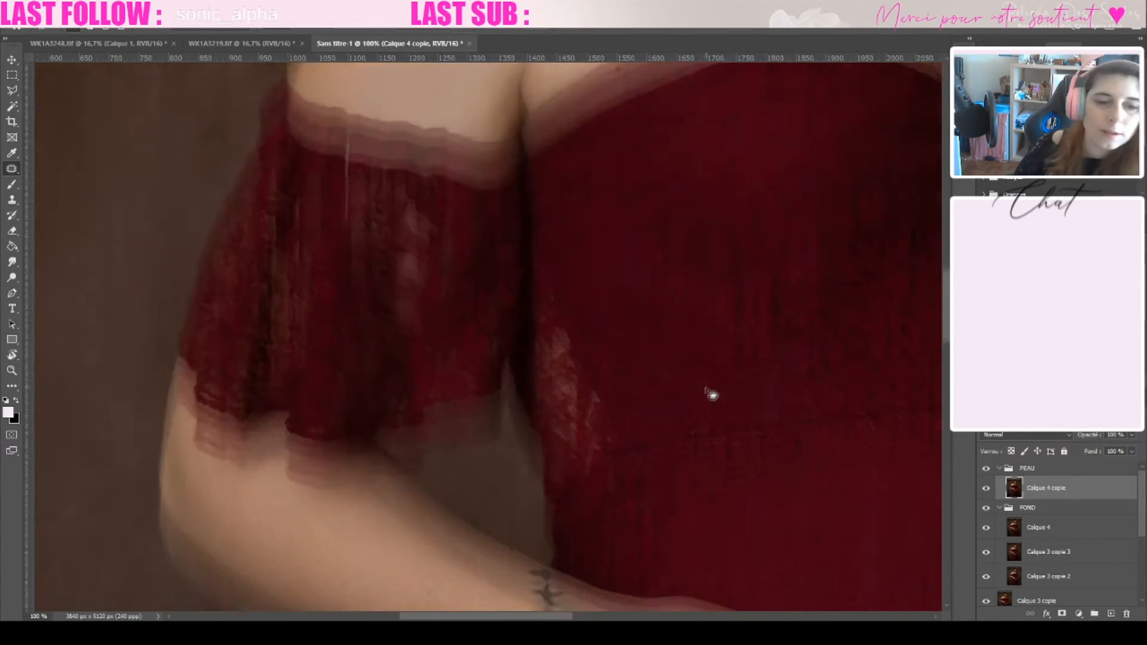
scroll(711, 395, "down", 5)
key("ctrl+plus")
key("ctrl+d")
left_click_drag(326, 454, 325, 455)
left_click_drag(319, 475, 366, 448)
key("ctrl+d")
mouse_move(98, 382)
left_mouse_down()
mouse_move(307, 386)
mouse_move(436, 467)
left_mouse_up()
left_click_drag(352, 177, 399, 213)
left_click_drag(376, 277, 282, 262)
left_click_drag(207, 184, 209, 184)
left_click_drag(215, 177, 279, 220)
left_click_drag(306, 293, 304, 311)
left_click_drag(439, 348, 442, 353)
left_click_drag(422, 377, 491, 344)
key("ctrl+d")
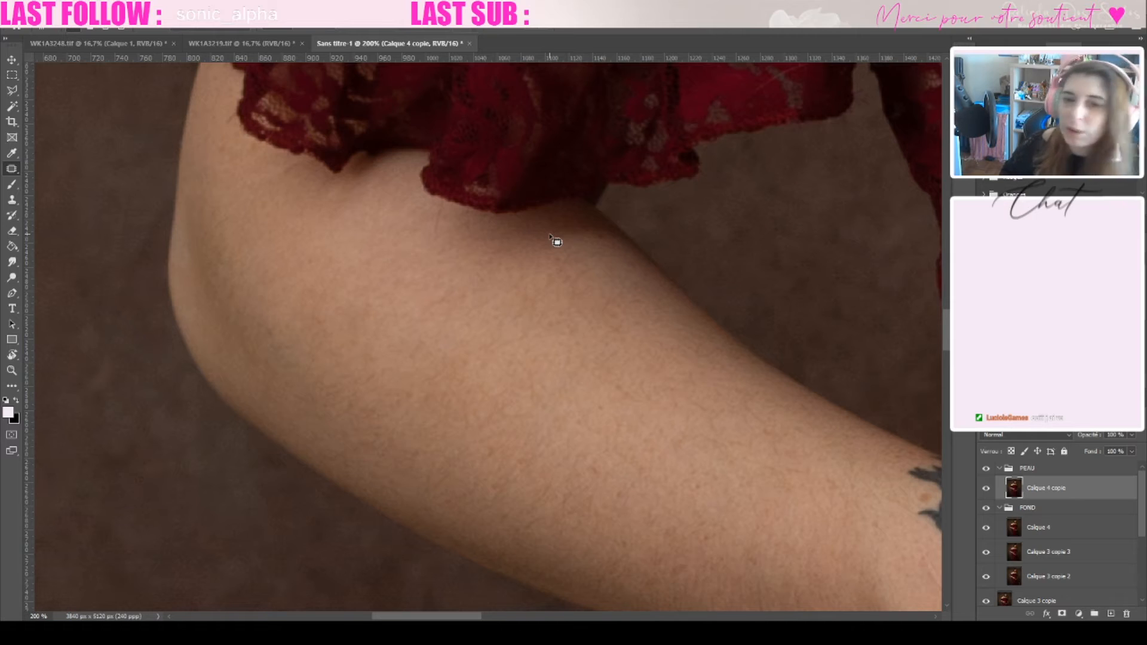
- Stamp all visible layers into a new merged layer at the top of the PEAU group
key("ctrl+minus")
key("ctrl+minus")
key("ctrl+minus")
key("ctrl+plus")
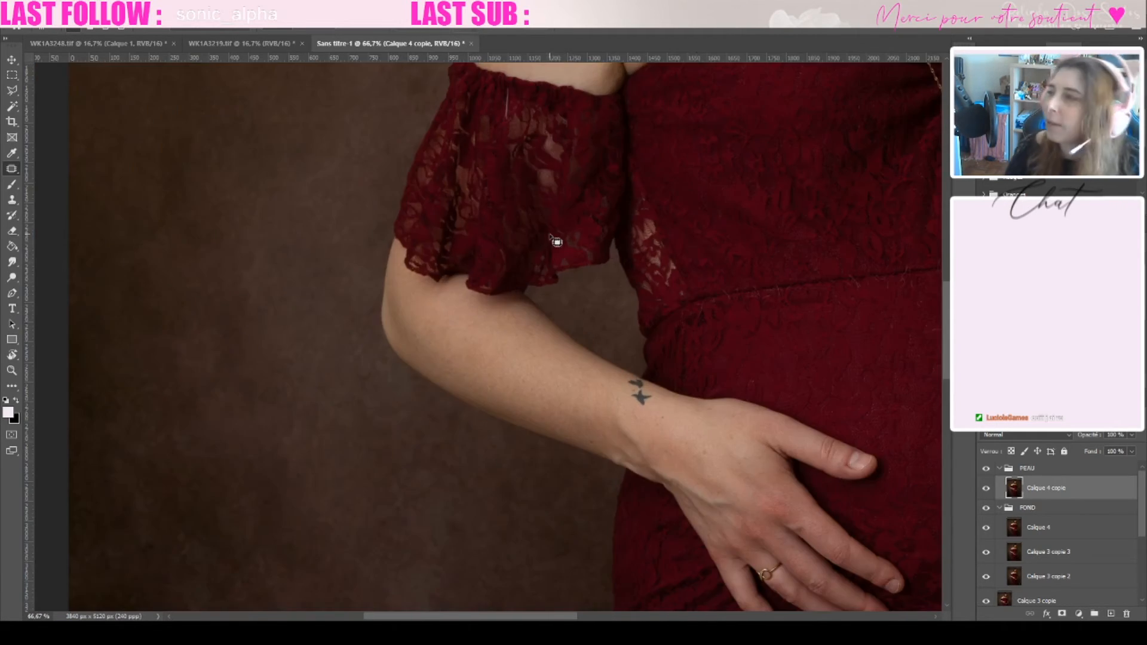
scroll(698, 245, "up", 5)
key("ctrl+minus")
key("ctrl+minus")
key("ctrl+minus")
key("ctrl+plus")
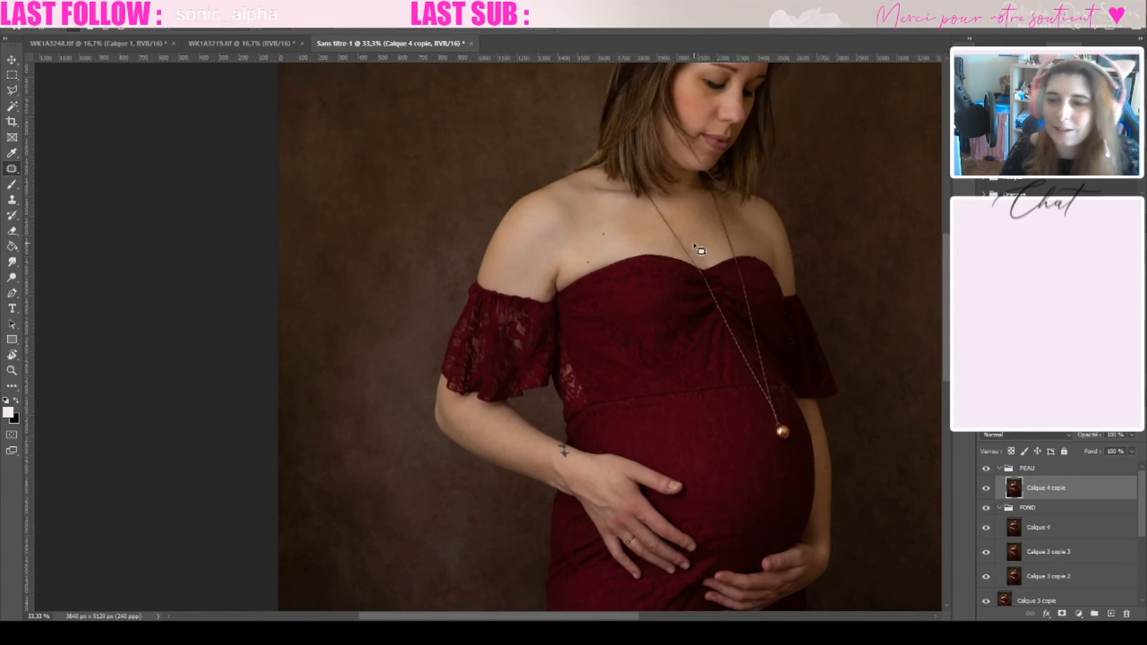
key("ctrl+shift+alt+e")
- Duplicate the merged layer as 1, and duplicate layer 1 as 3
key("ctrl+j")
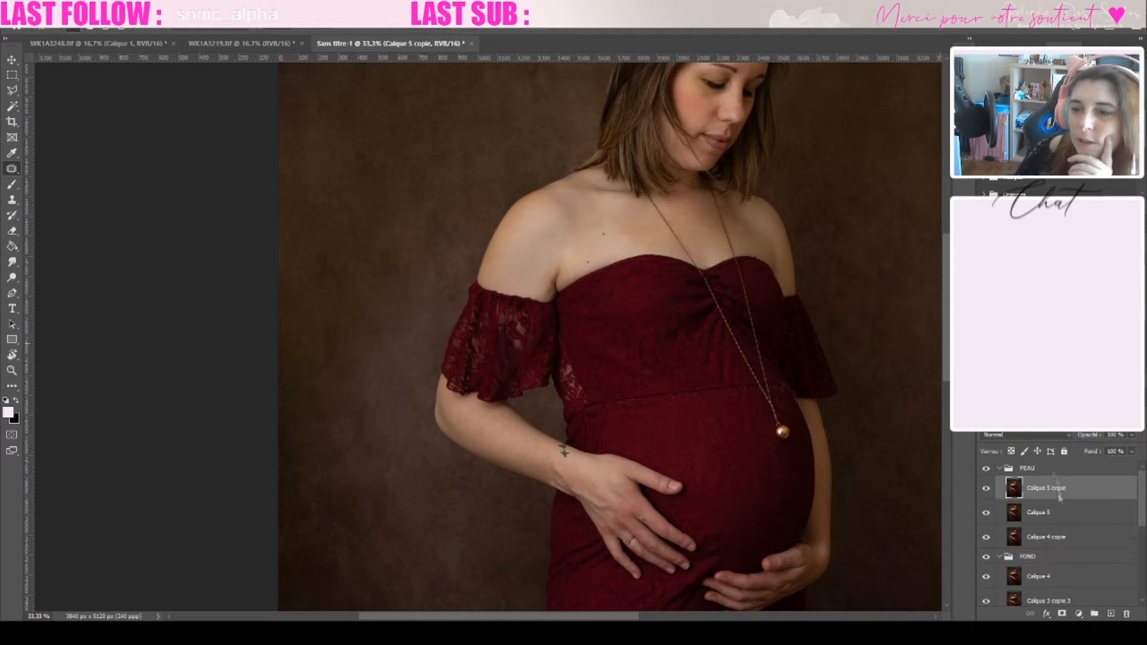
type("1")
key("Return")
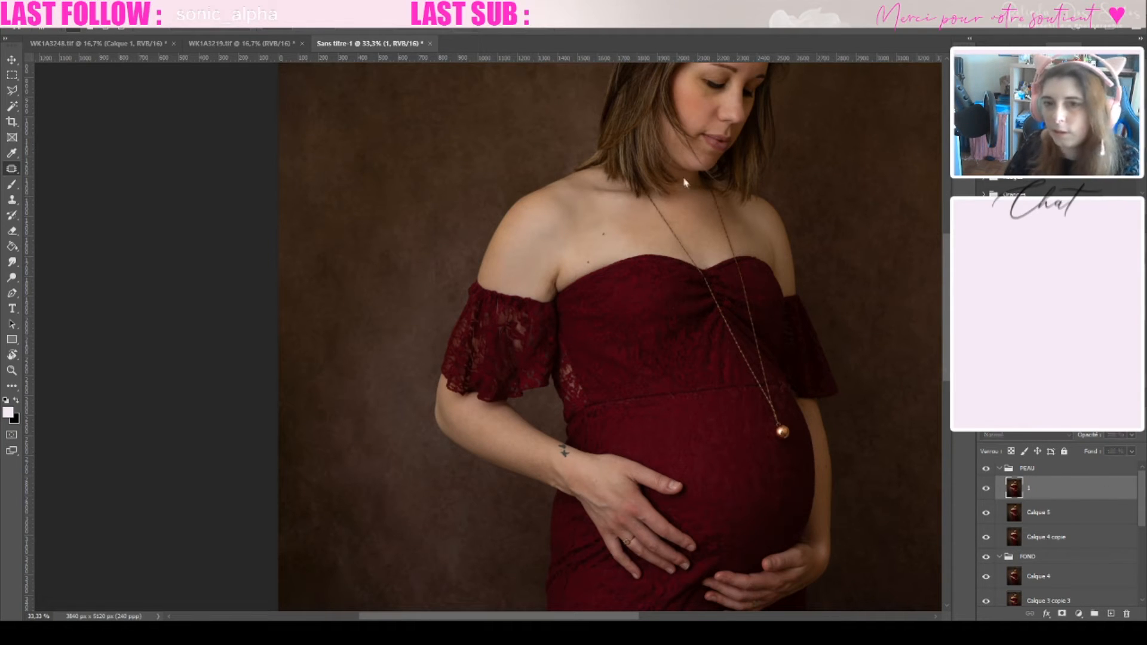
key("ctrl+j")
double_click(1056, 490)
type("3")
key("Return")
key("space")
key("space")
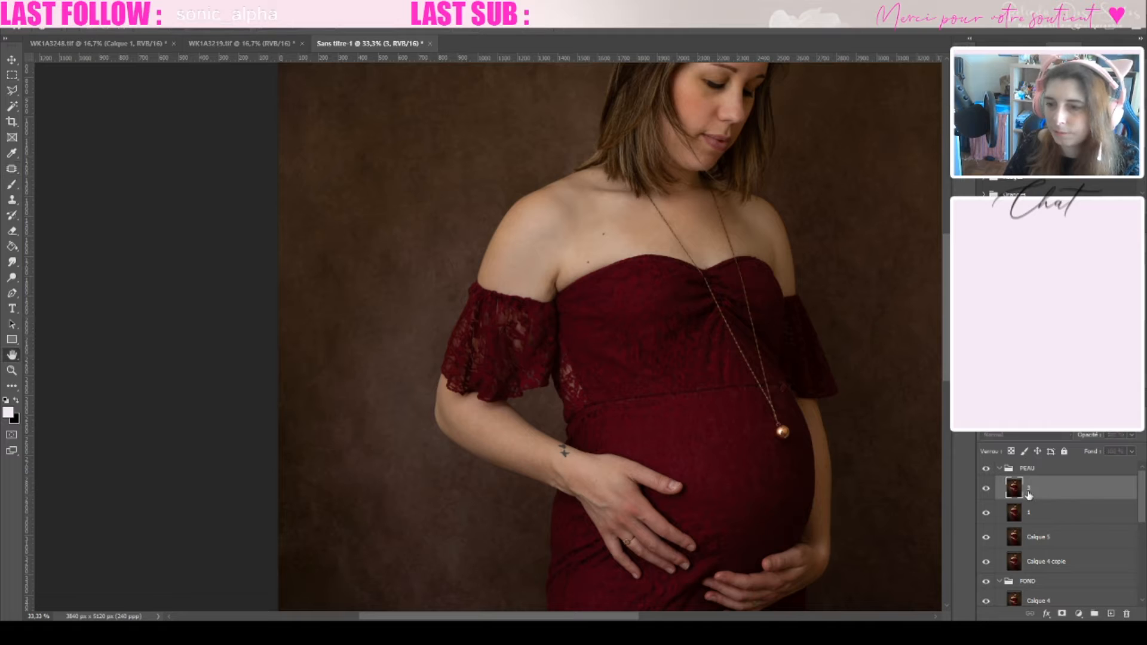
- Duplicate layer 1 as 2, hide layers 2 and 3, and make layer 1 active
left_click(1048, 513)
key("ctrl+j")
double_click(1037, 512)
type("2")
key("Return")
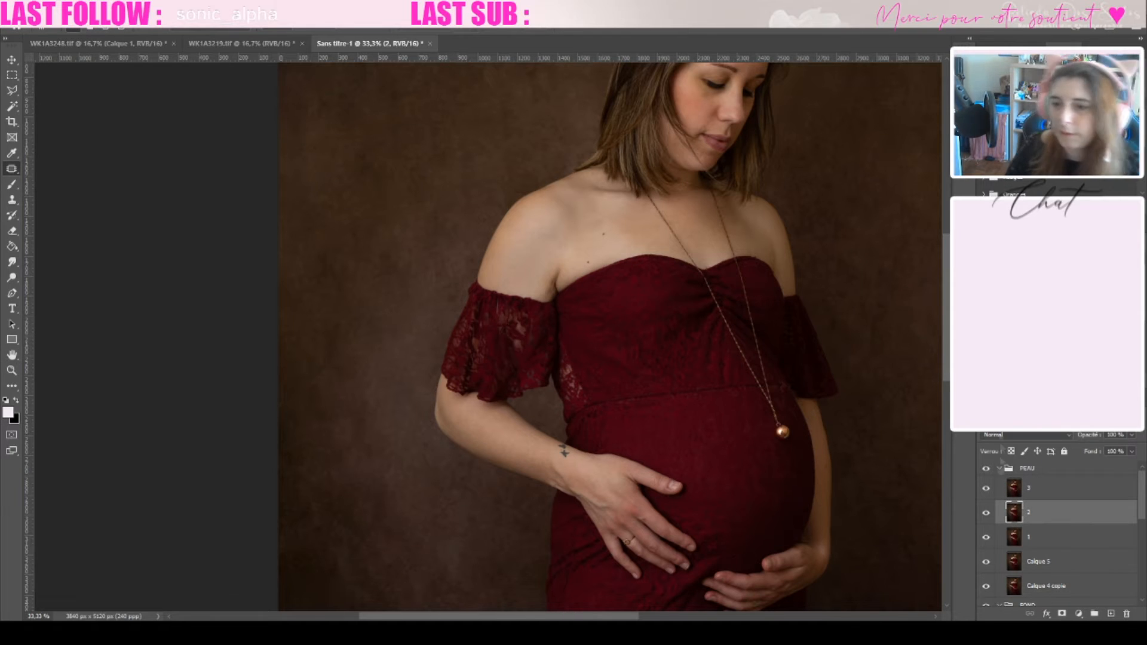
left_click_drag(986, 488, 986, 513)
left_click(1037, 542)
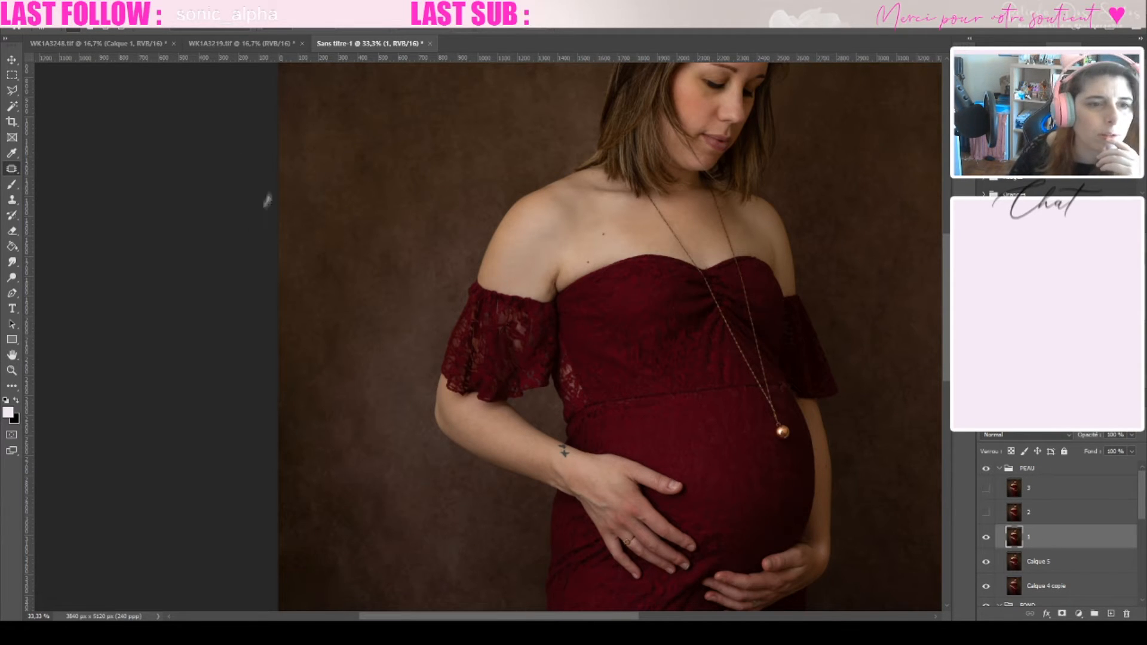
- Apply a filter to layer 1 and hide it behind an inverted black layer mask, with a white brush ready
left_click(268, 224)
left_click(956, 185)
key("ctrl+plus")
left_click(1062, 614)
key("ctrl+i")
key("b")
key("x")
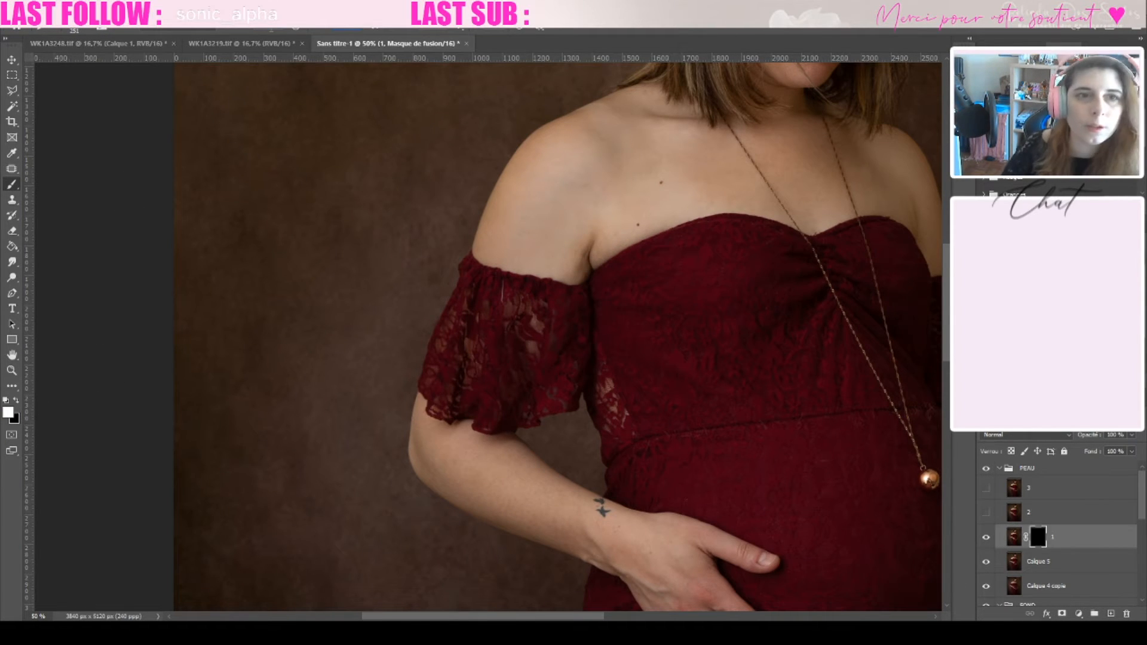
- Delete the three retouching copies named 1, 2 and 3
scroll(461, 217, "up", 8)
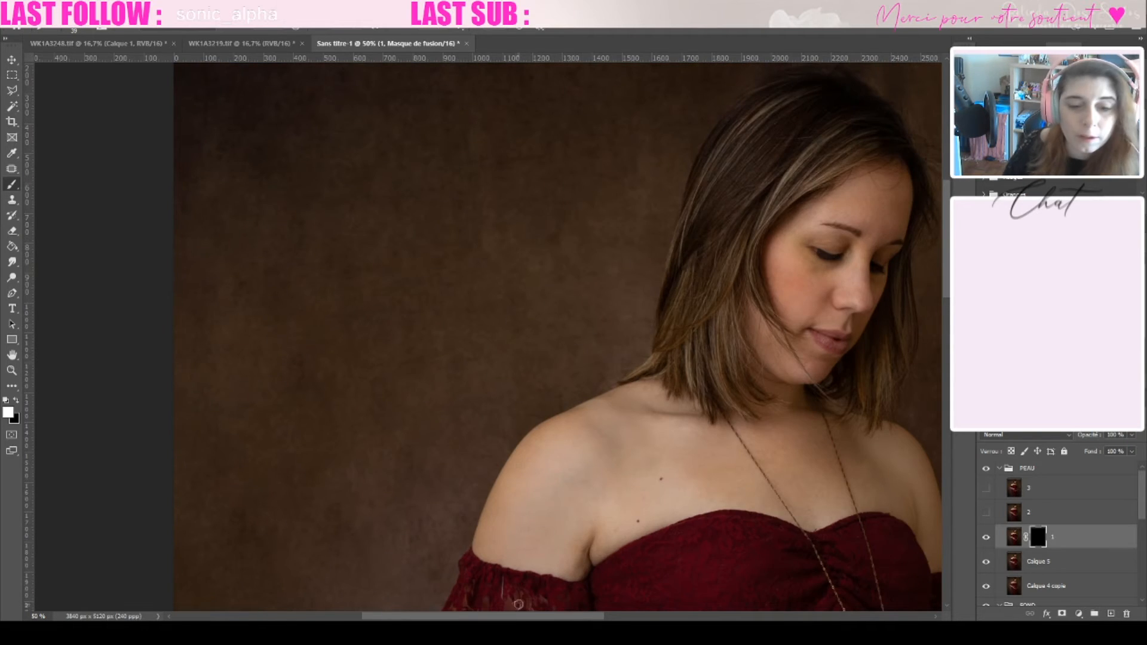
left_click_drag(503, 617, 589, 616)
key("ctrl+plus")
key("ctrl+plus")
scroll(553, 418, "up", 3)
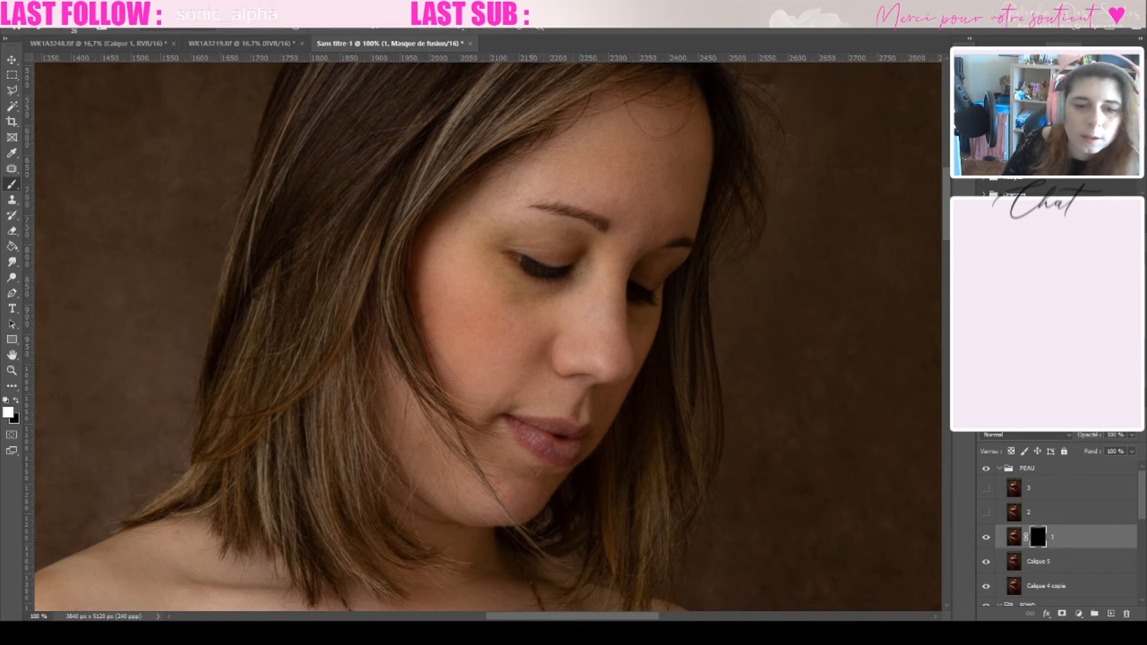
left_click(1036, 495, "shift")
key("Delete")
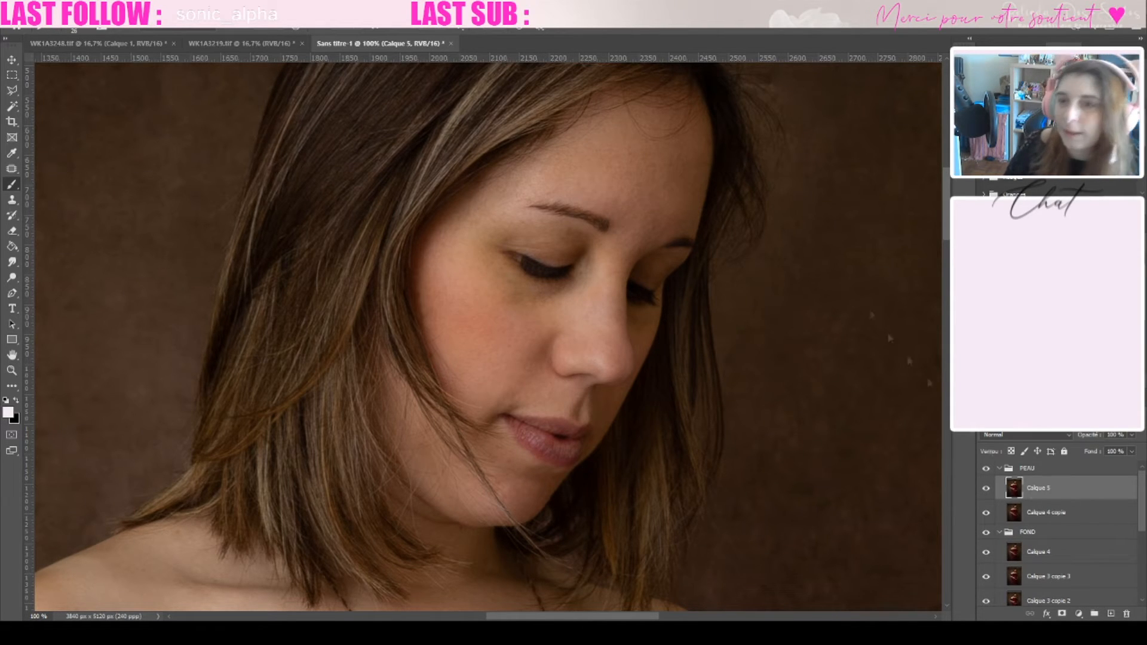
- Duplicate the Calque 5 layer and touch up the face on the copy with the Clone Stamp tool
key("ctrl+j")
key("s")
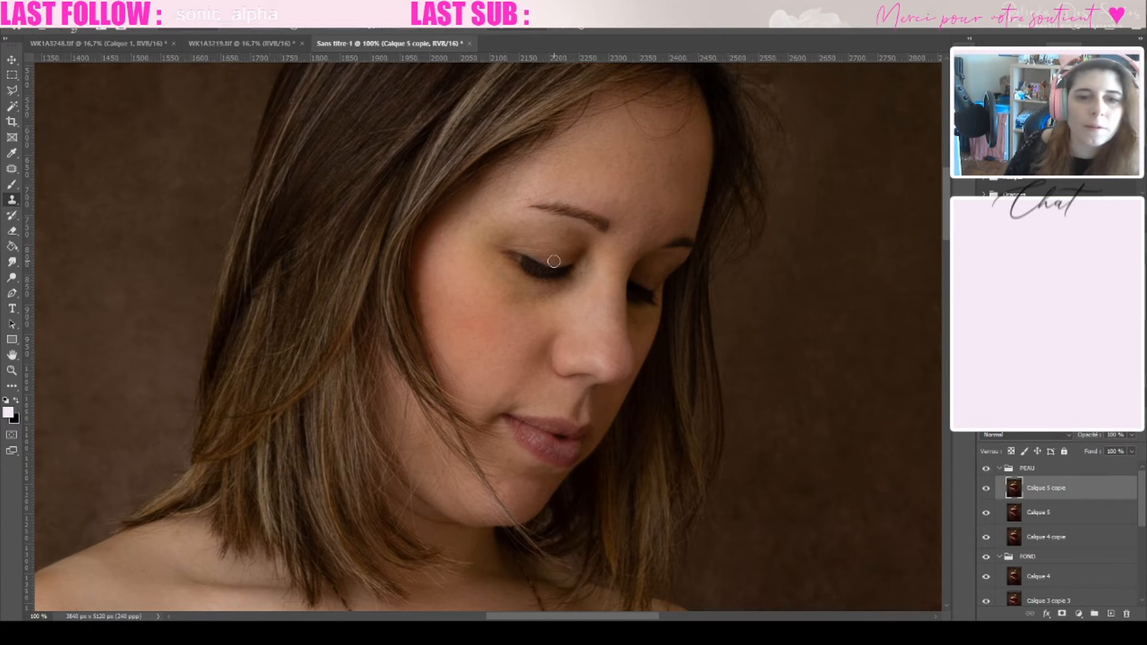
key("ctrl+plus")
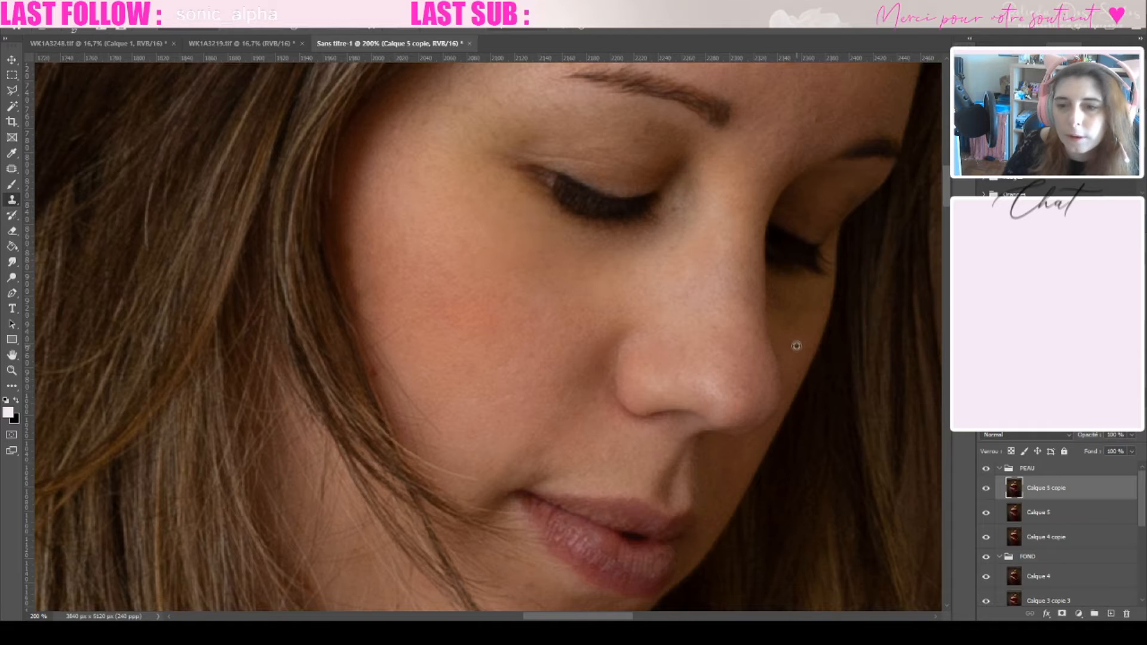
key("ctrl+minus")
key("ctrl+minus")
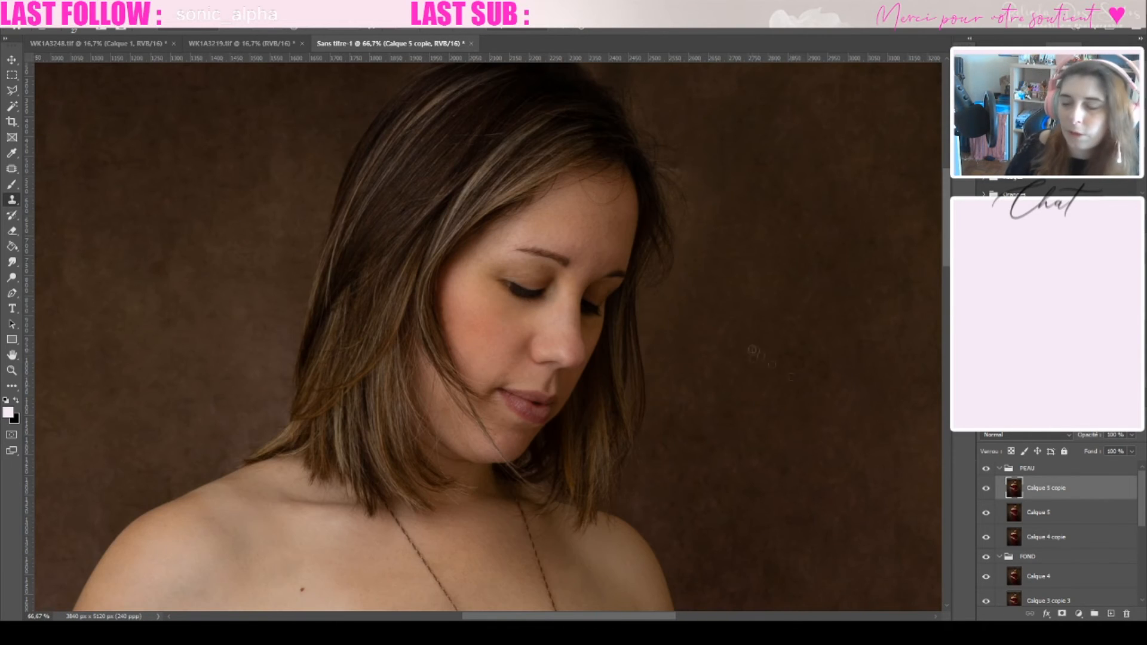
- Stamp all visible layers into a new layer, copy it as layers 1, 2 and 3, and hide 2 and 3
key("ctrl+alt+shift+e")
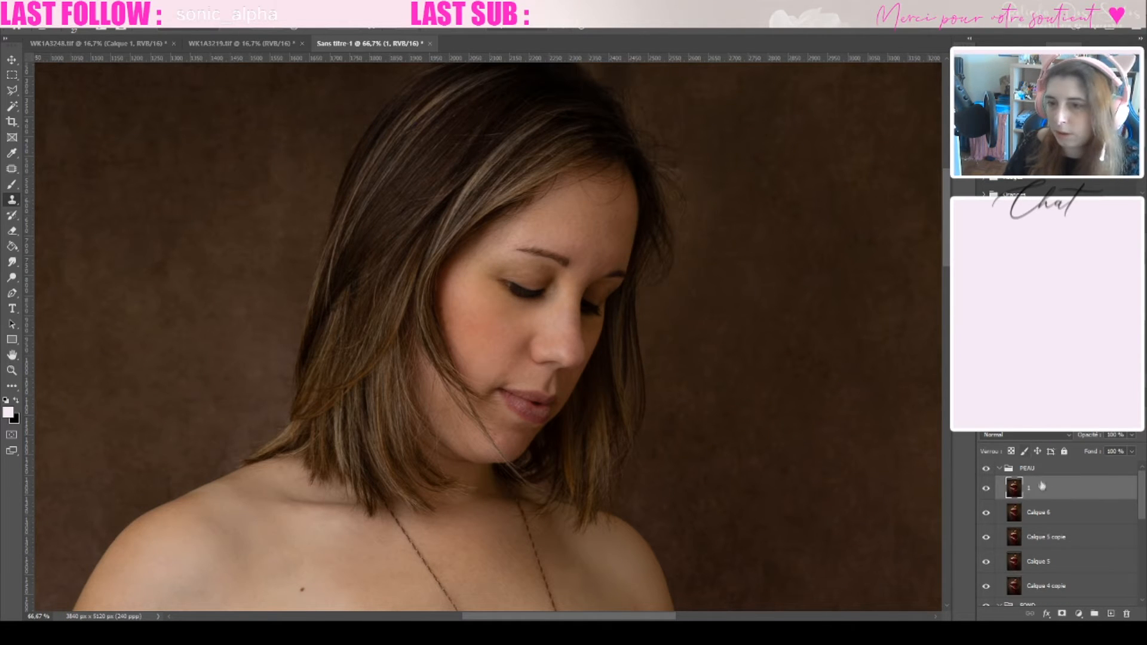
left_click(1001, 527)
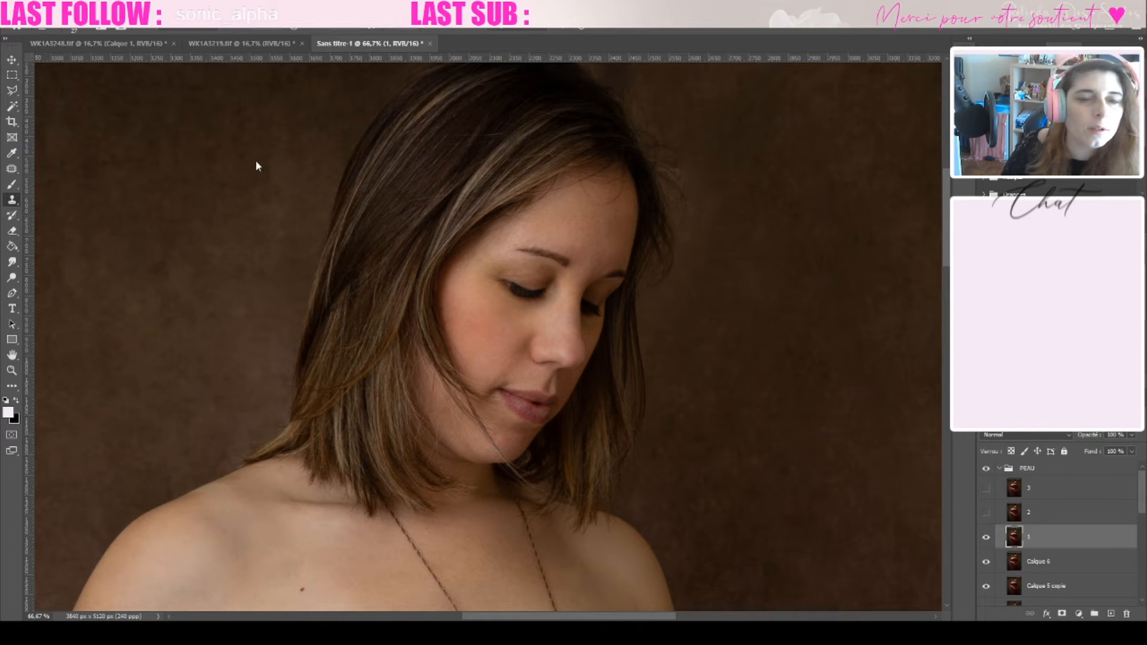
- Add a black layer mask to layer 1 and work on it with the Brush over the face and neck
left_click(1062, 614, "alt")
key("x")
key("ctrl+plus")
key("b")
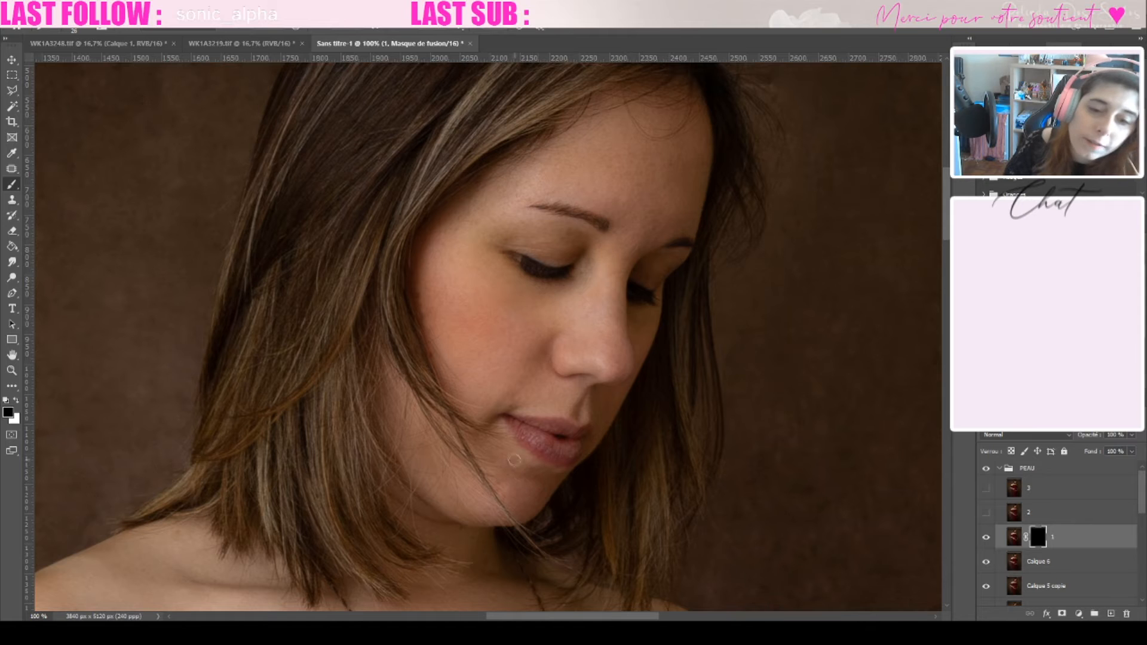
scroll(558, 477, "down", 5)
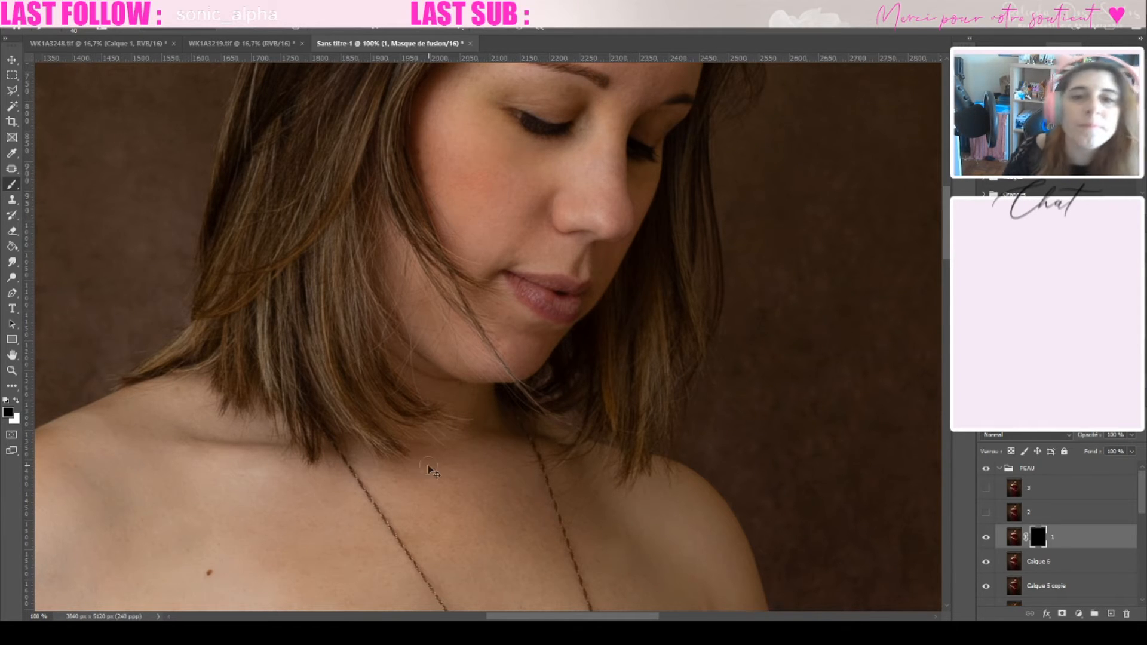
- Show layer 2, apply a filter to it and hide it behind an inverted black layer mask
key("ctrl+minus")
key("ctrl+minus")
key("ctrl+minus")
key("ctrl+minus")
key("ctrl+minus")
key("ctrl+plus")
key("ctrl+plus")
key("ctrl+plus")
key("ctrl+plus")
scroll(429, 470, "left", 7)
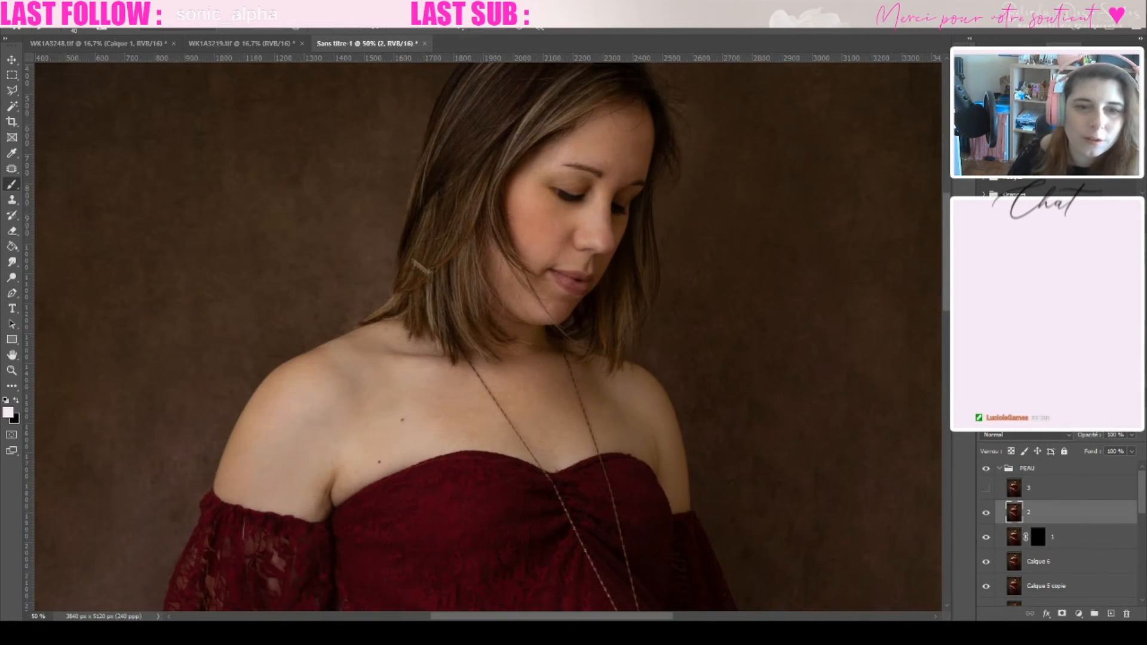
key("space")
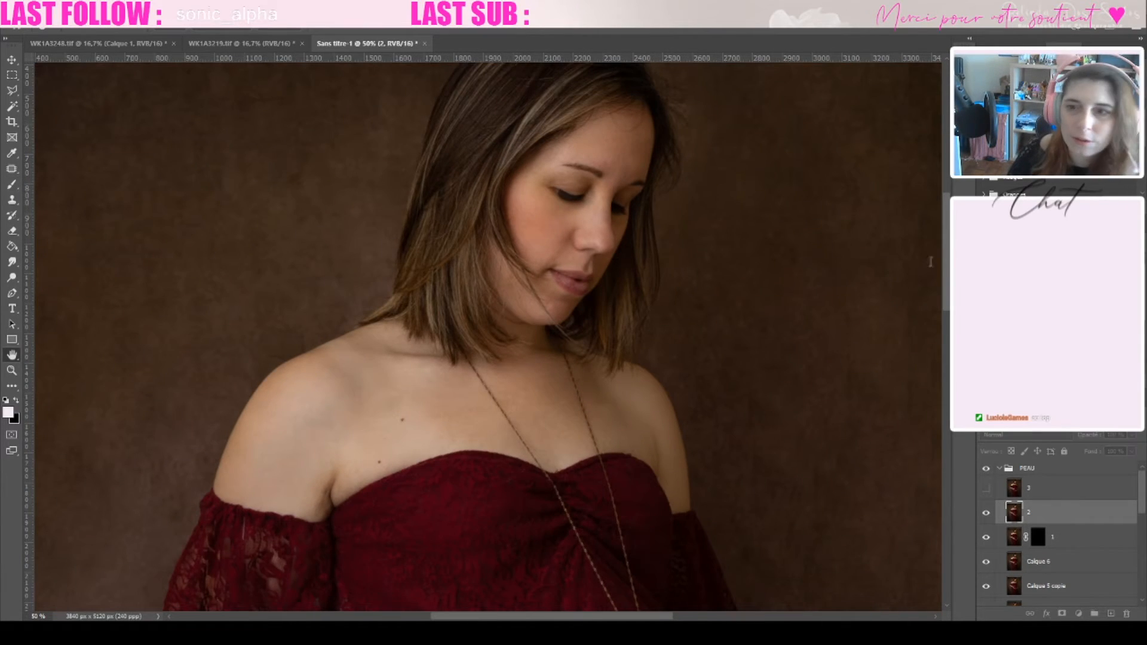
left_click(901, 286)
left_click(1062, 614)
key("ctrl+i")
- Brush over the skin on layer 2's mask, from the face down to the arms and hands
scroll(275, 211, "up", 1)
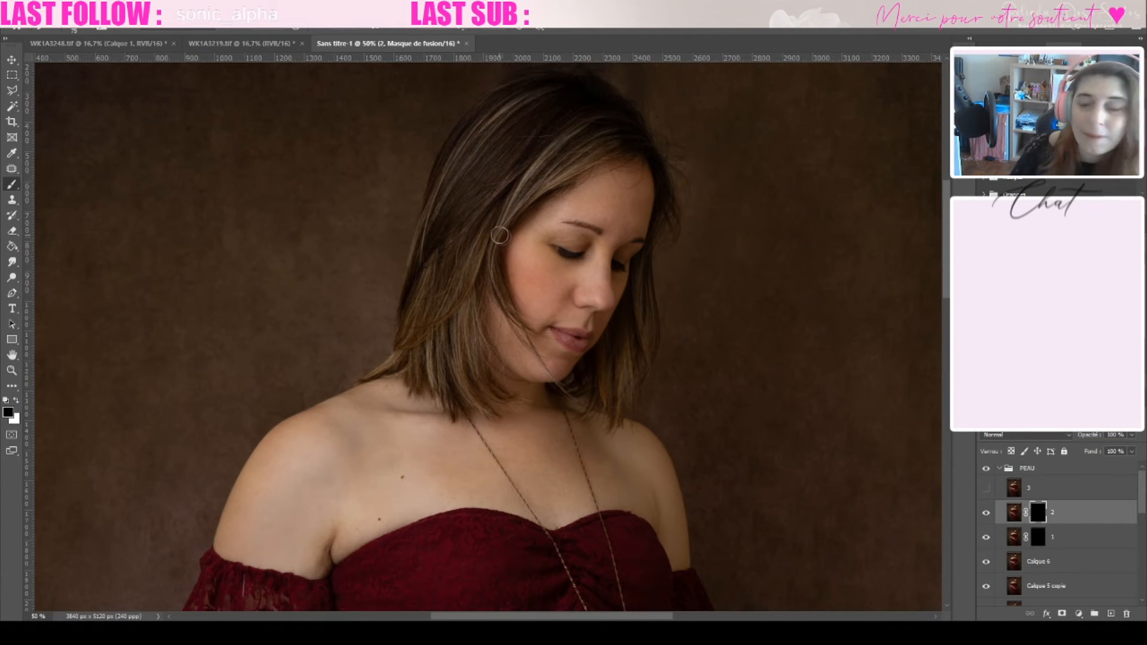
key("ctrl+plus")
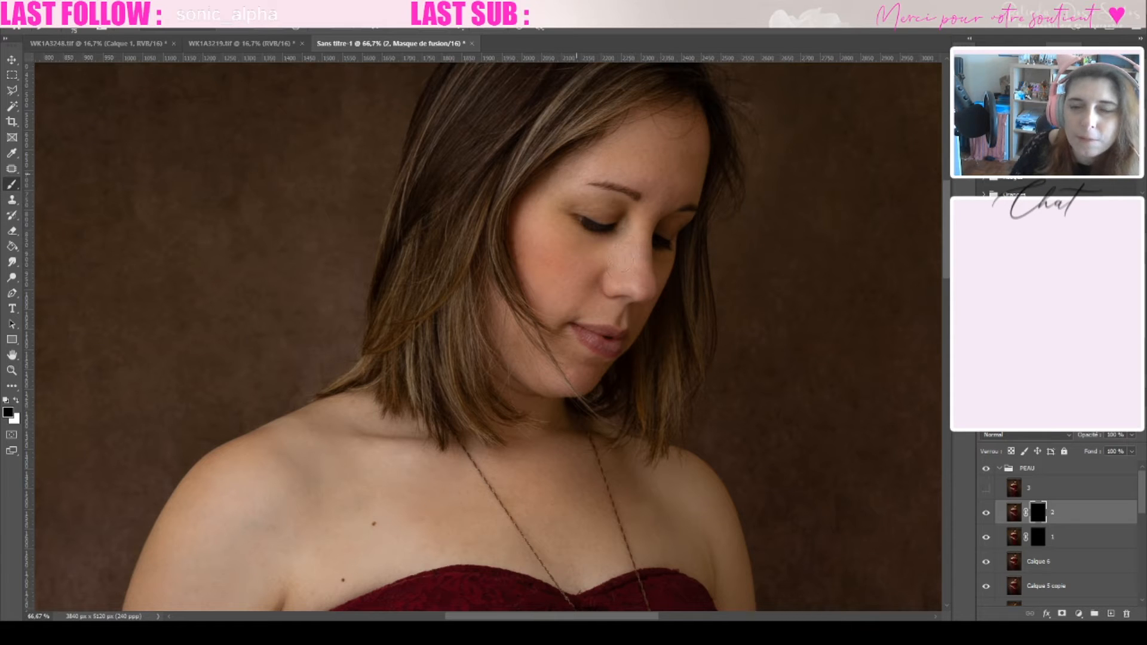
scroll(614, 390, "down", 2)
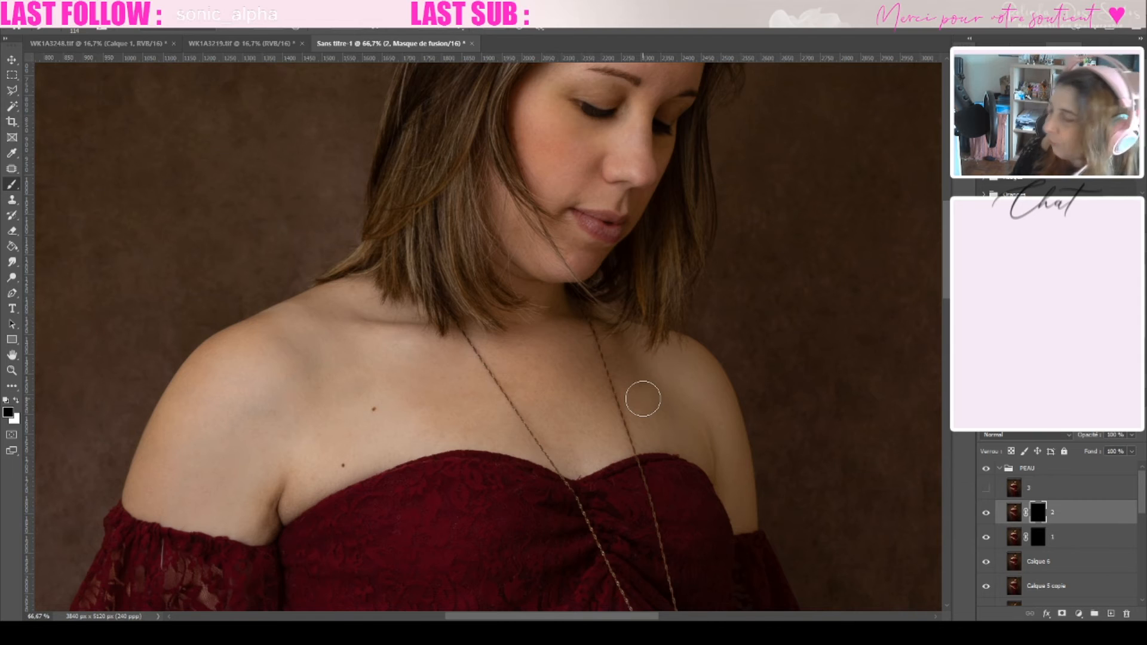
scroll(643, 399, "down", 10)
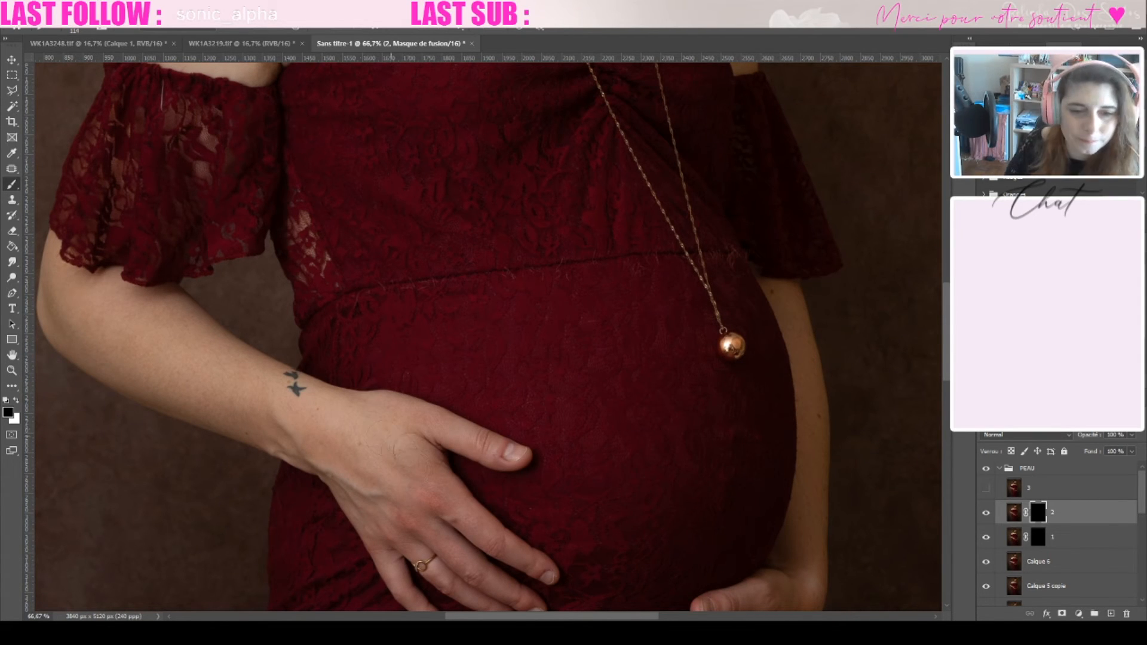
scroll(306, 451, "down", 3)
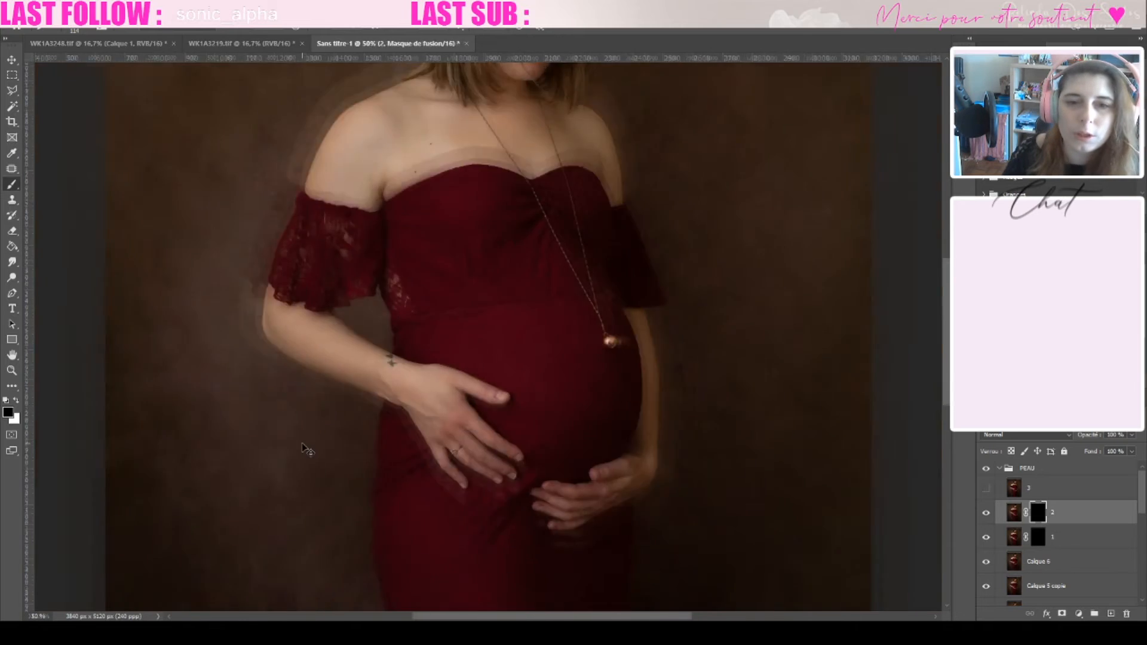
scroll(384, 405, "up", 2)
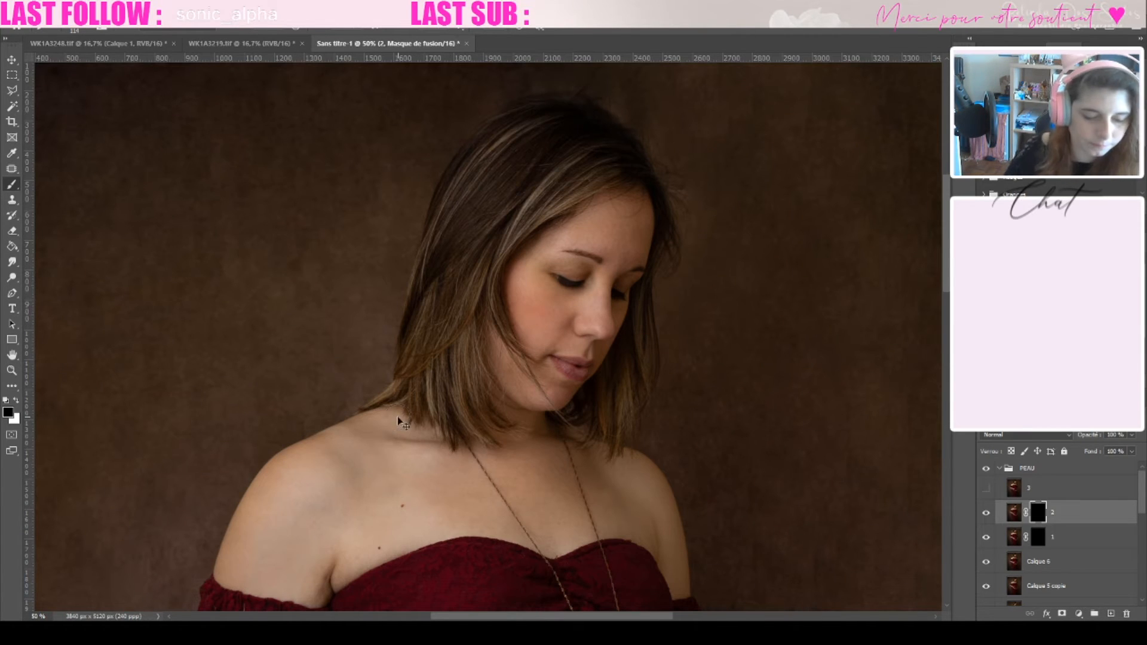
- Delete the unused layer 3 and stamp all visible layers into a new layer above layer 2
key("ctrl+alt+shift+e")
key("x")
key("Delete")
left_click(987, 489)
left_click(1045, 491)
key("Delete")
key("ctrl+alt+shift+e")
- Create a new layer, fill it with neutral grey and set its blend mode to Lumière tamisée
left_click(1111, 613)
left_click(12, 246)
left_click(8, 413)
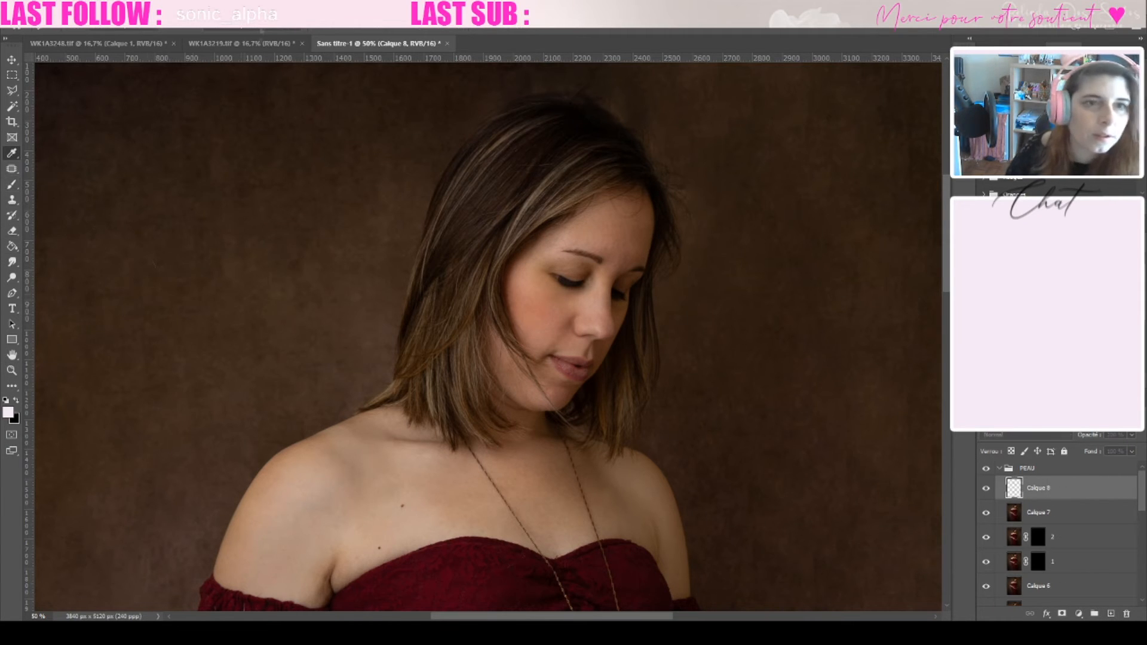
left_click(949, 364)
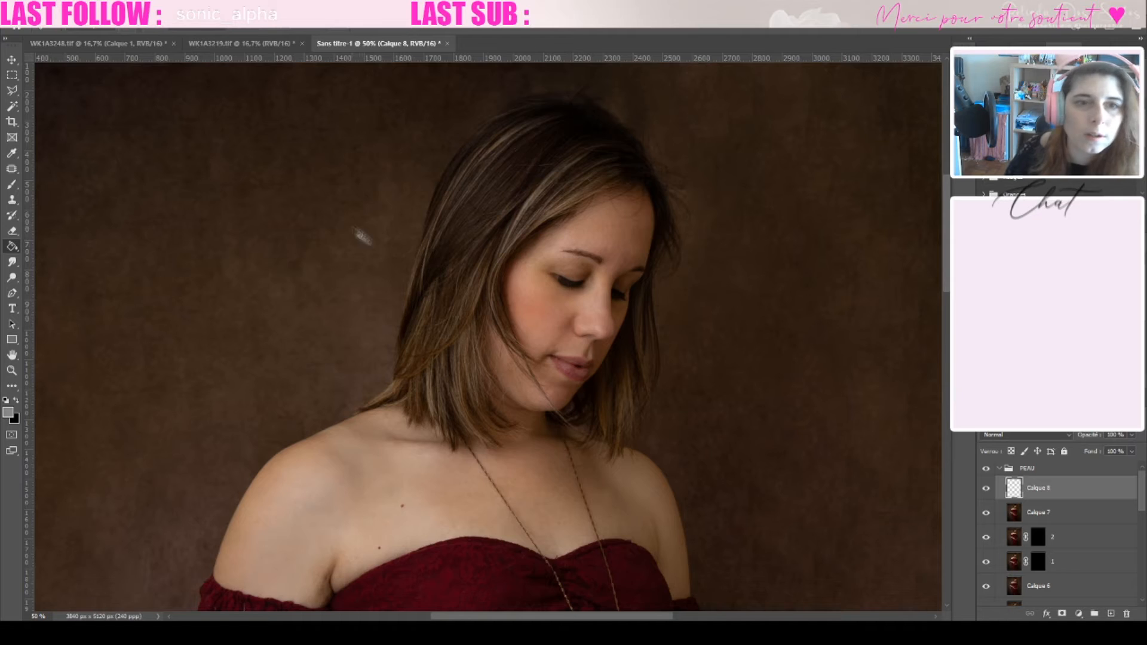
left_click(357, 230)
left_click(1070, 437)
left_click(1037, 478)
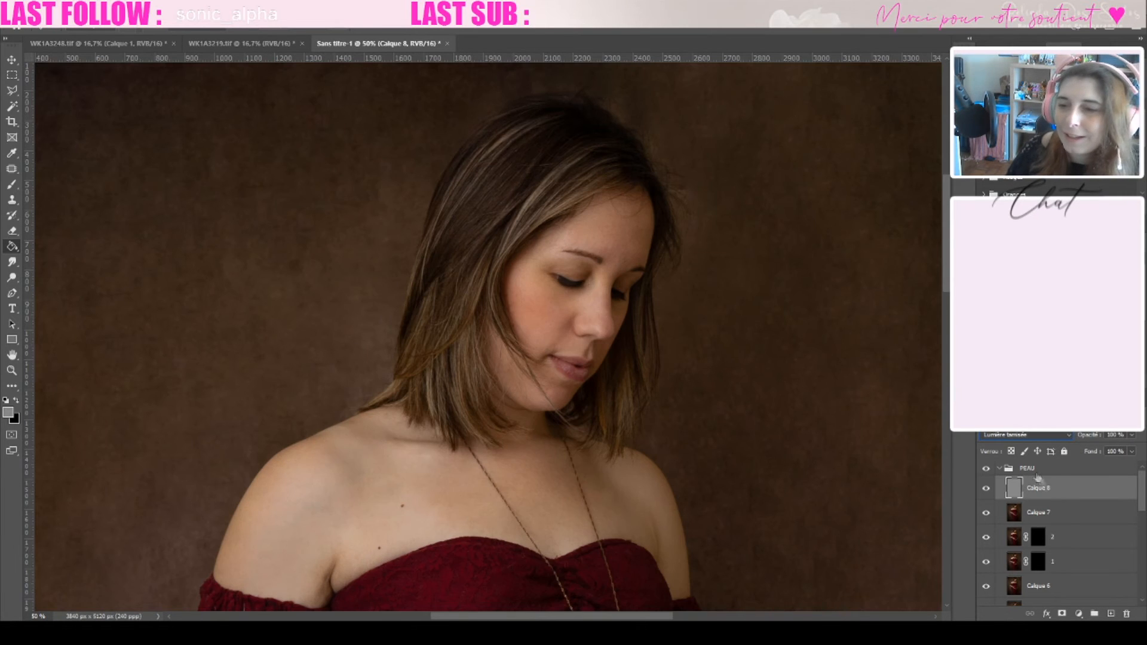
- Paint with a black brush over the eyebrows and eyelashes on the grey soft-light layer to deepen them
left_click(12, 184)
left_click(6, 400)
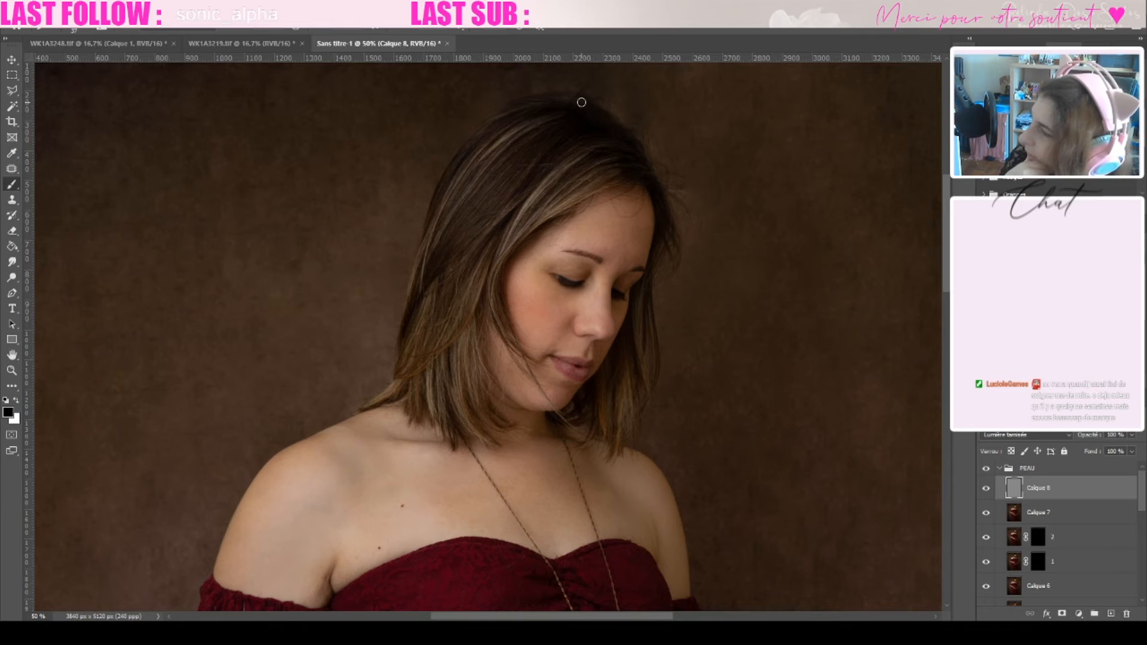
key("ctrl+plus")
key("ctrl+plus")
key("ctrl+plus")
left_click_drag(541, 353, 105, 500)
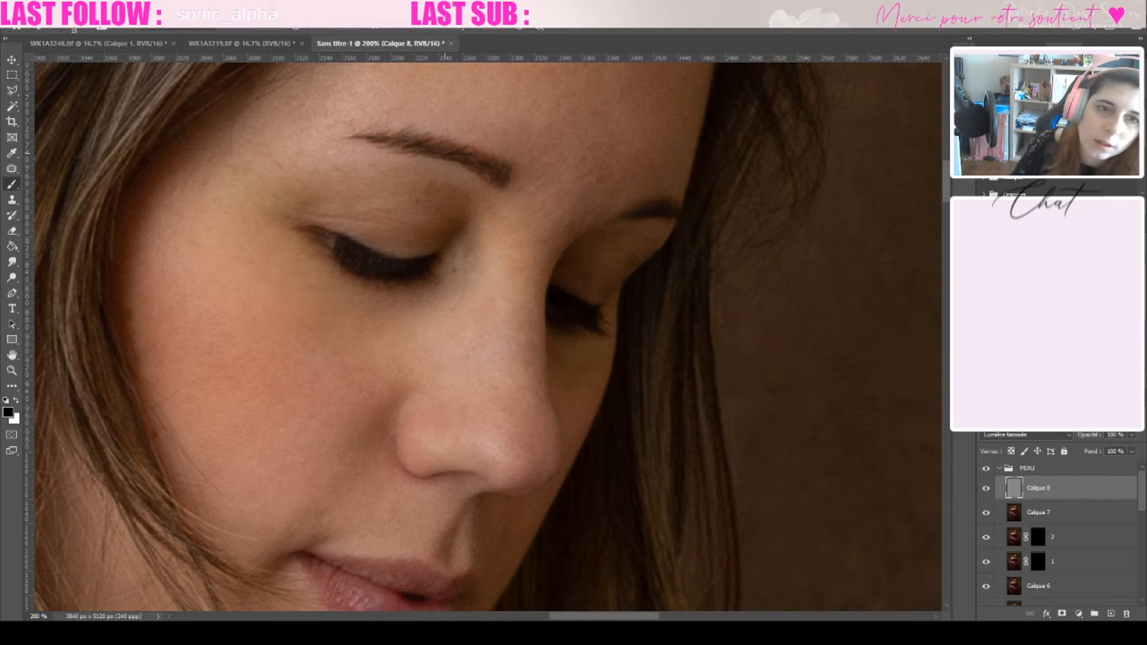
scroll(496, 251, "down", 5)
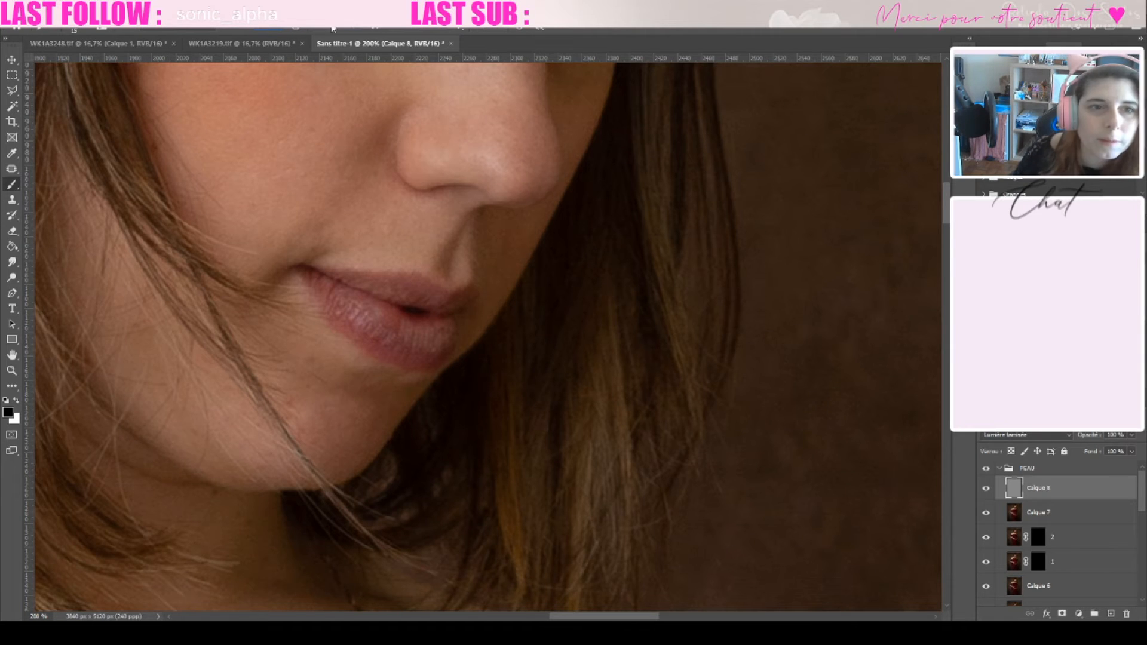
scroll(404, 310, "up", 5)
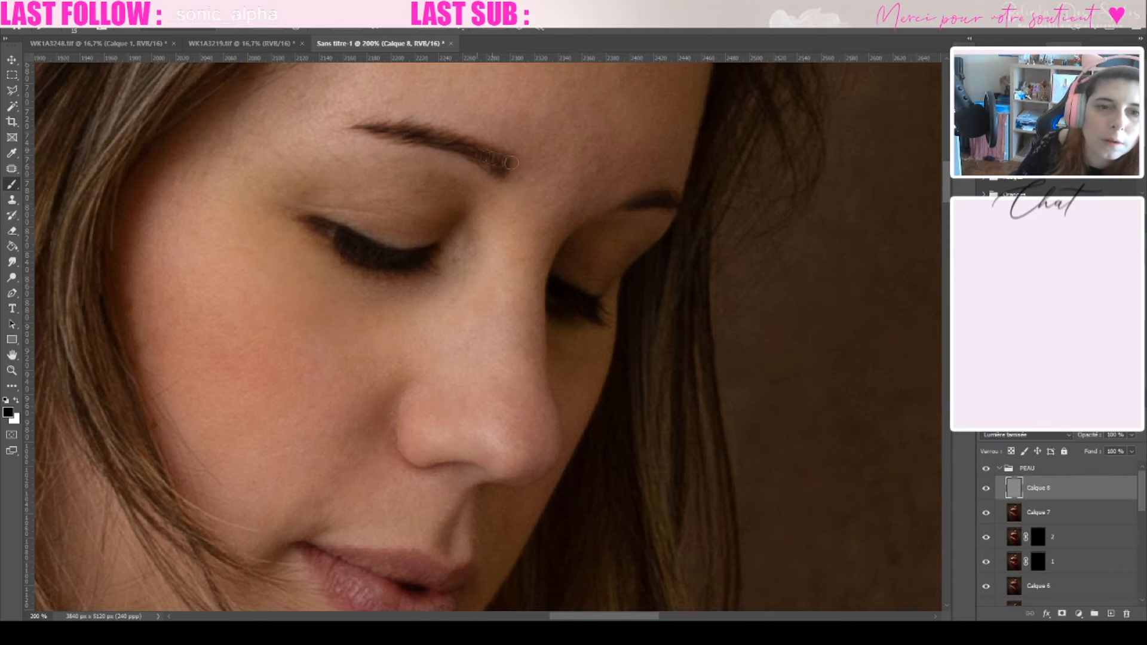
- Burn the dark hair strands in black and dodge the light strands in white on the grey layer
key("ctrl+minus")
key("ctrl+minus")
key("ctrl+minus")
key("ctrl+minus")
key("ctrl+minus")
key("ctrl+plus")
key("ctrl+plus")
key("ctrl+plus")
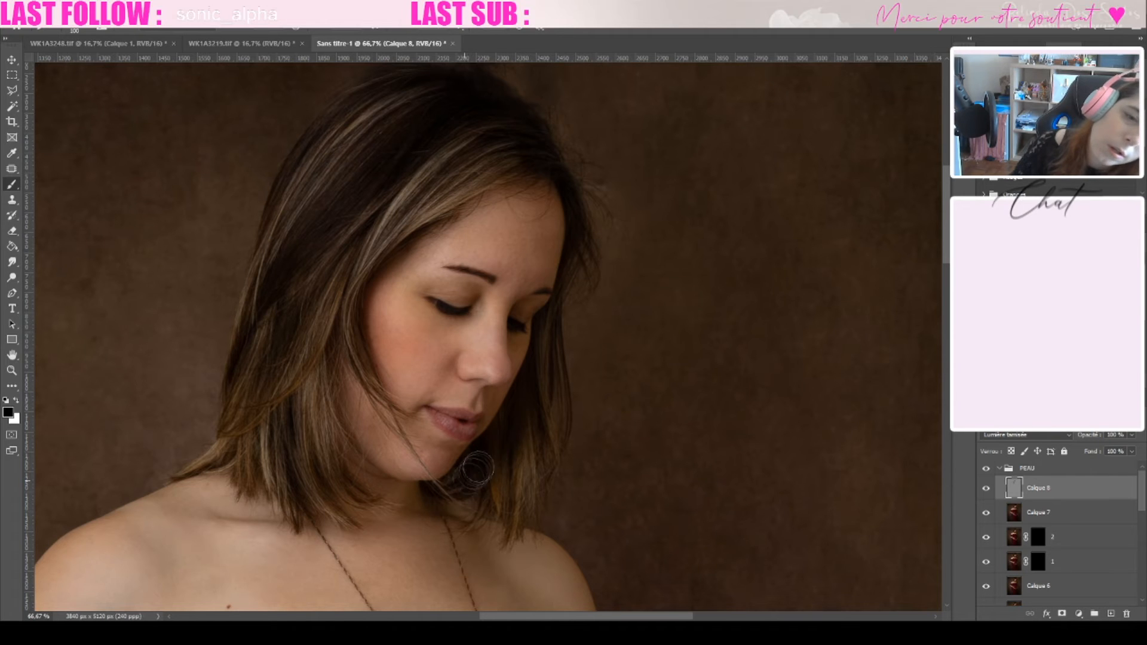
scroll(290, 260, "up", 3)
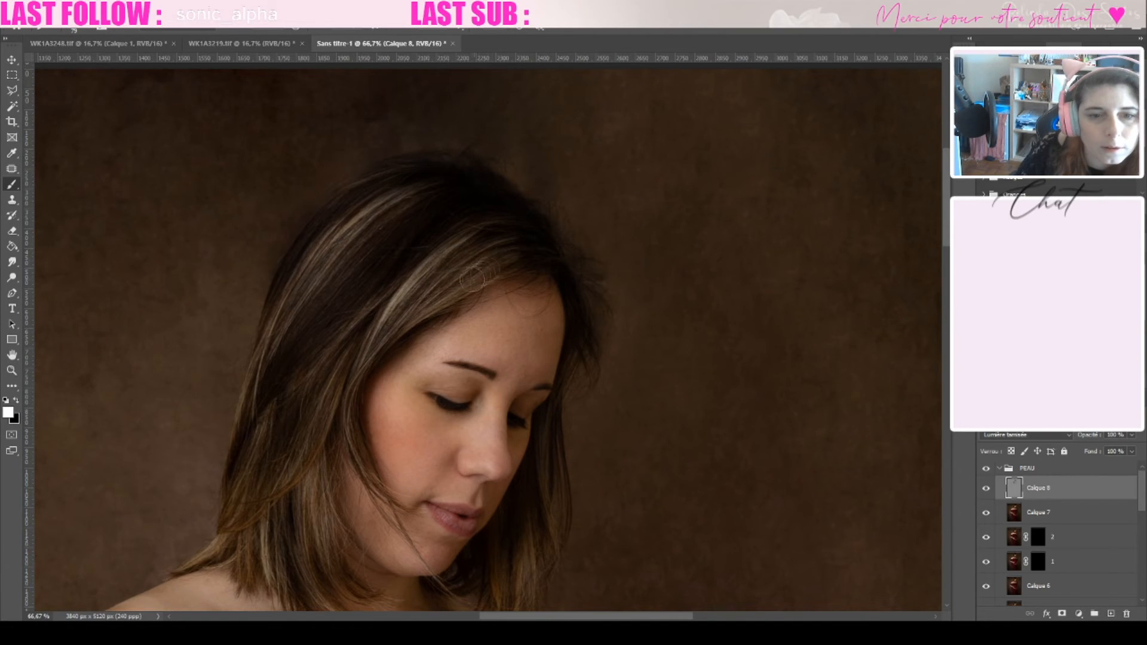
key("ctrl+0")
key("ctrl+plus")
key("ctrl+plus")
scroll(277, 425, "up", 6)
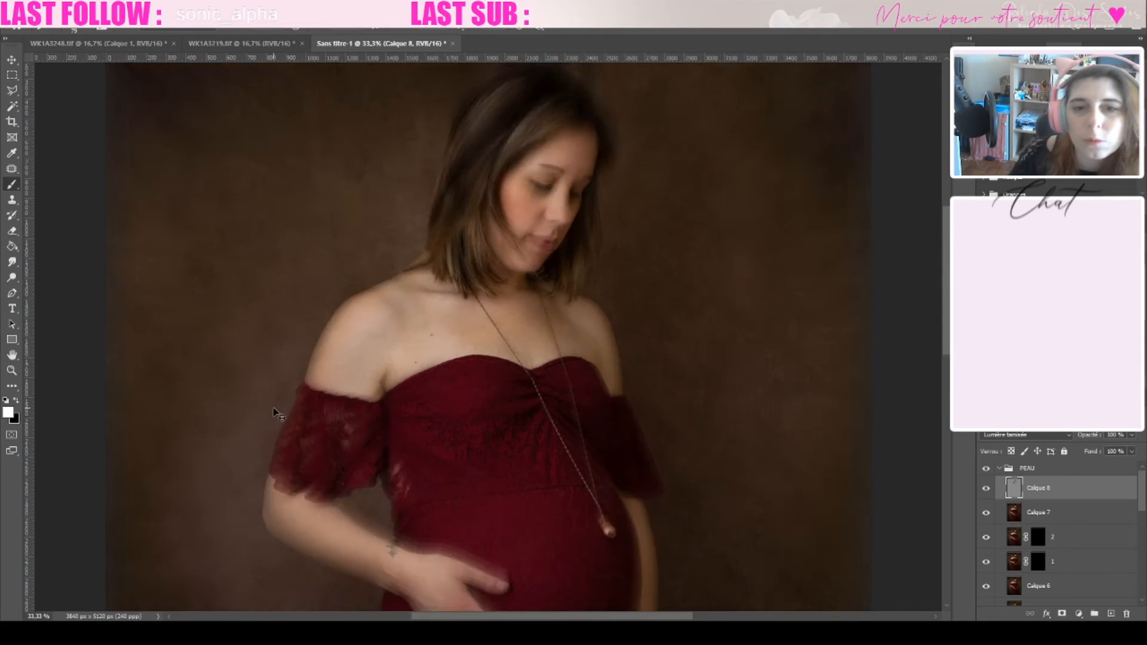
- Compare the whole portrait with and without the grey dodge-and-burn layer
key("ctrl+minus")
key("ctrl+minus")
key("ctrl+minus")
key("ctrl+plus")
key("ctrl+plus")
left_click(987, 488)
left_click(987, 489)
left_click(987, 489)
left_click(986, 488)
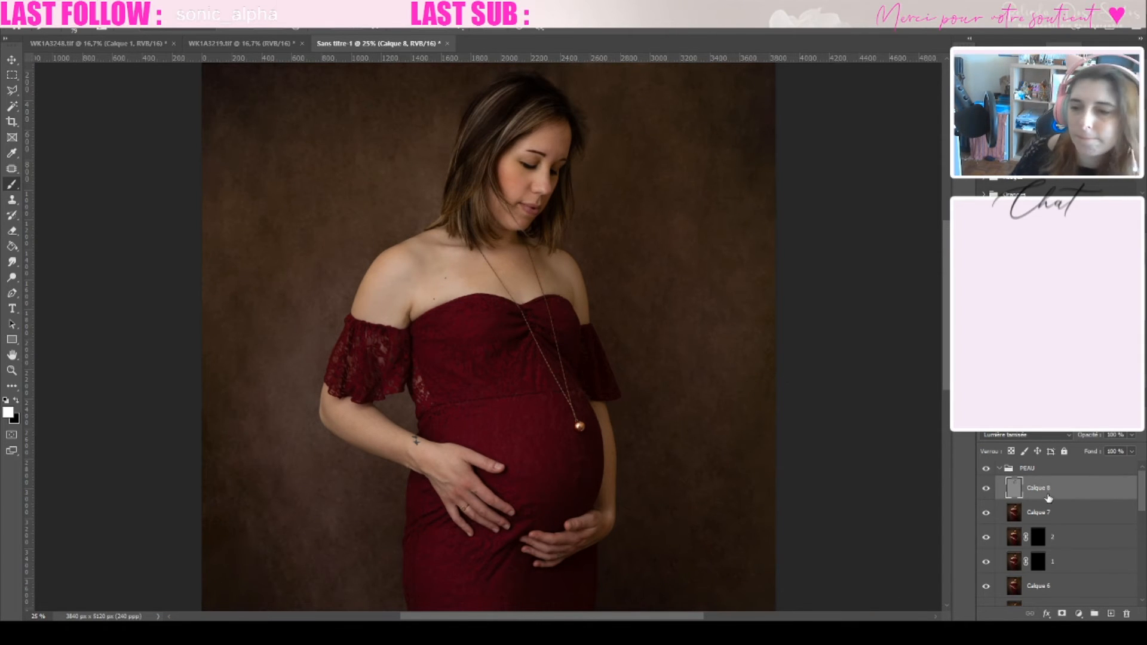
- Stamp all visible layers into a new layer, duplicate it, apply a High Pass filter and set the copy's blend mode to Incrustation
key("ctrl+alt+shift+n")
key("ctrl+j")
left_click(391, 302)
left_click(909, 136)
left_click(1050, 437)
left_click(1029, 257)
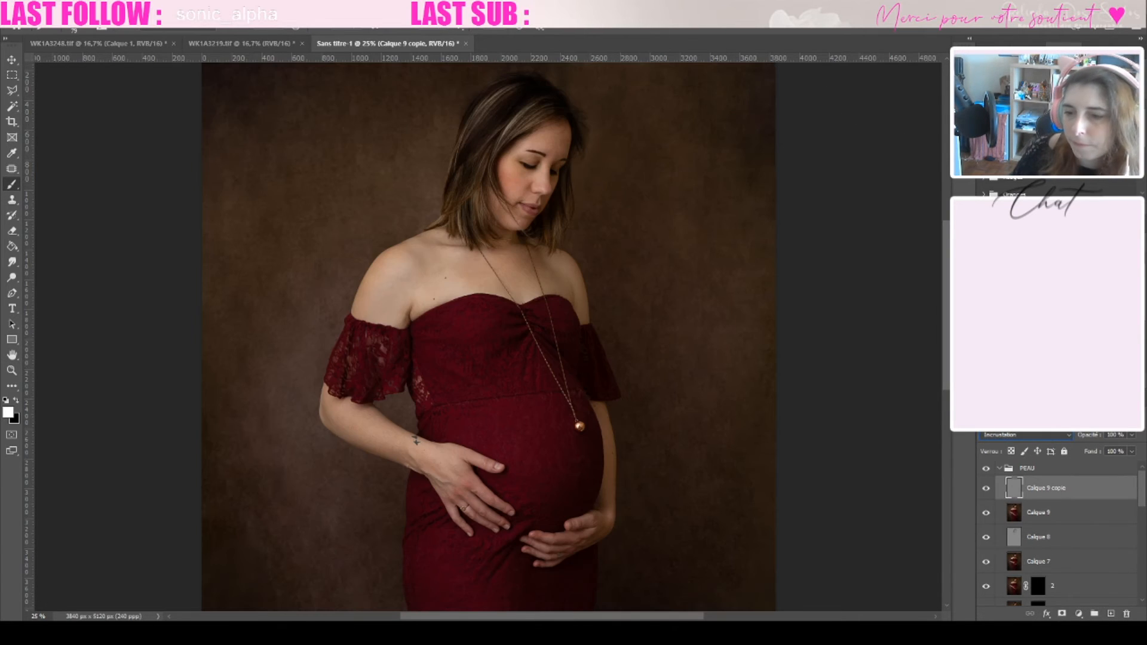
- Add an inverted black mask to the filtered copy and paint white over the hair, eyes and lips
left_click(1062, 614)
key("ctrl+i")
key("ctrl+plus")
key("ctrl+plus")
scroll(594, 357, "up", 10)
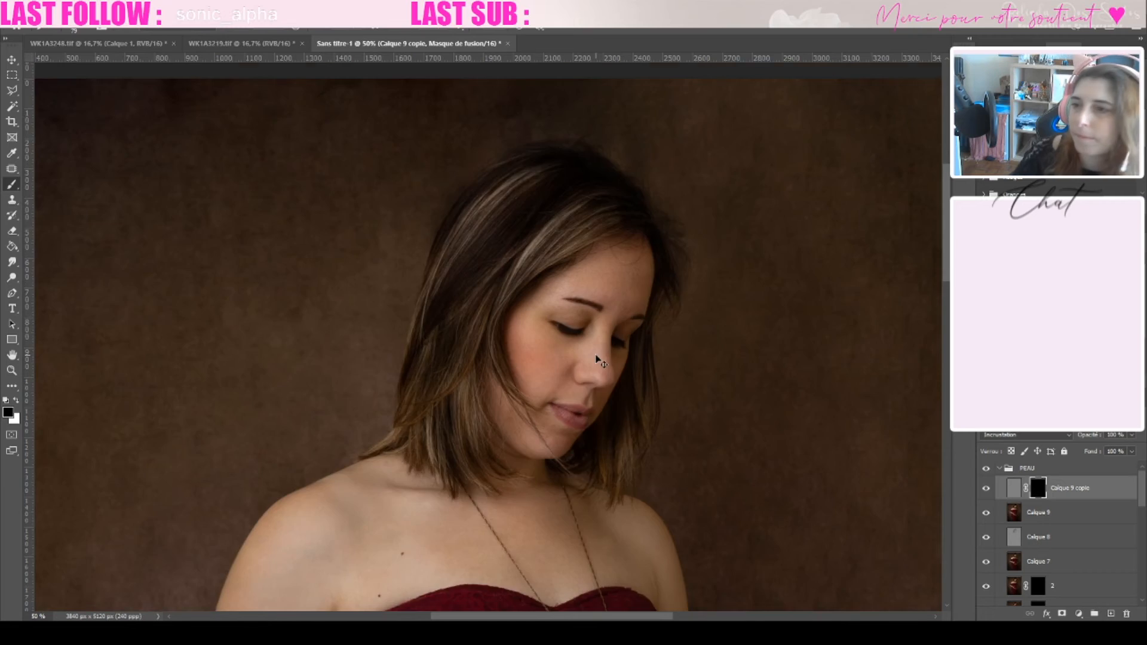
key("ctrl+plus")
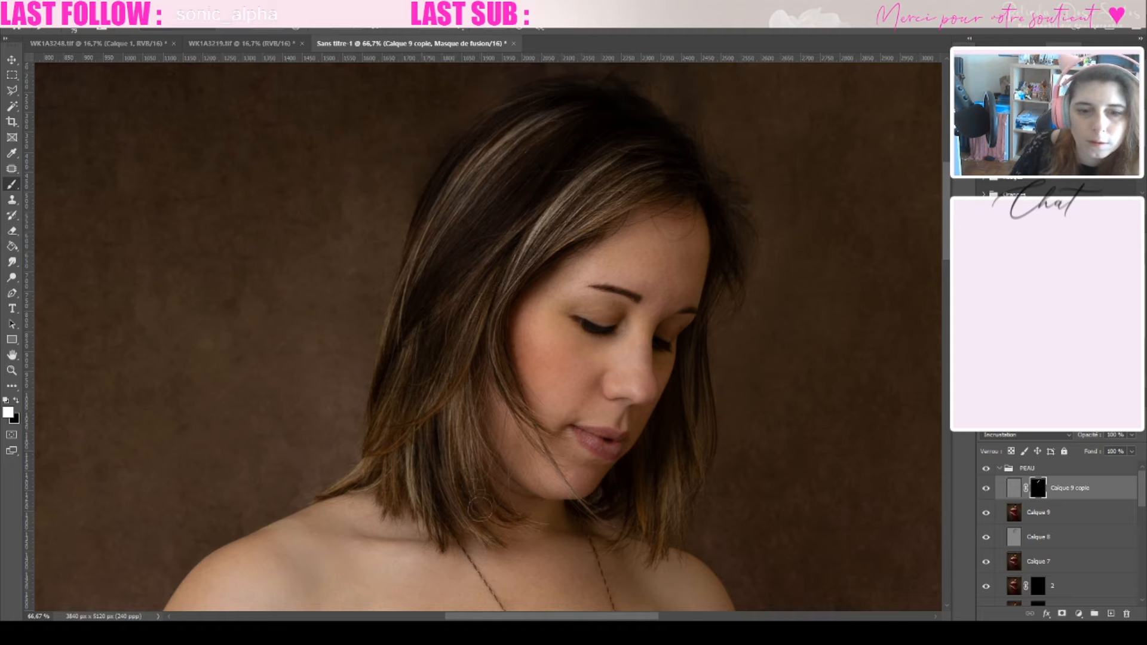
key("ctrl+plus")
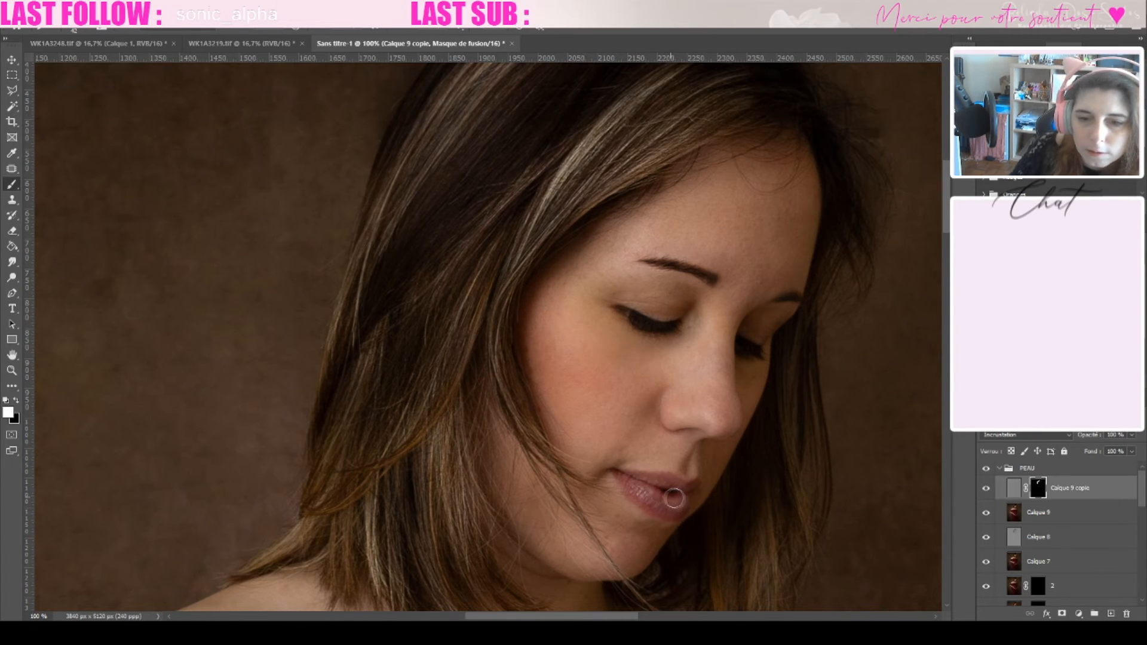
- Paint white on the filtered copy's mask over the dress, from the neckline down to the belly
key("ctrl+minus")
key("ctrl+minus")
key("ctrl+minus")
key("ctrl+minus")
key("ctrl+minus")
key("ctrl+minus")
key("ctrl+plus")
key("ctrl+plus")
key("ctrl+plus")
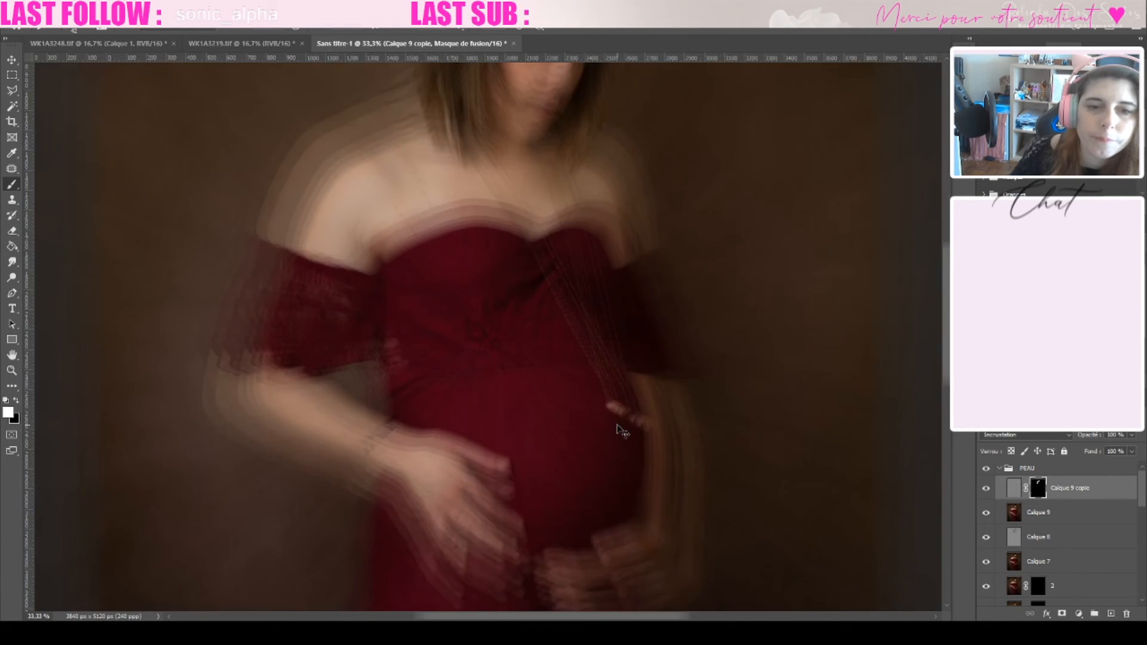
key("ctrl+plus")
mouse_move(410, 228)
left_mouse_down()
mouse_move(533, 281)
mouse_move(432, 417)
mouse_move(588, 458)
mouse_move(605, 525)
left_mouse_up()
scroll(604, 524, "down", 5)
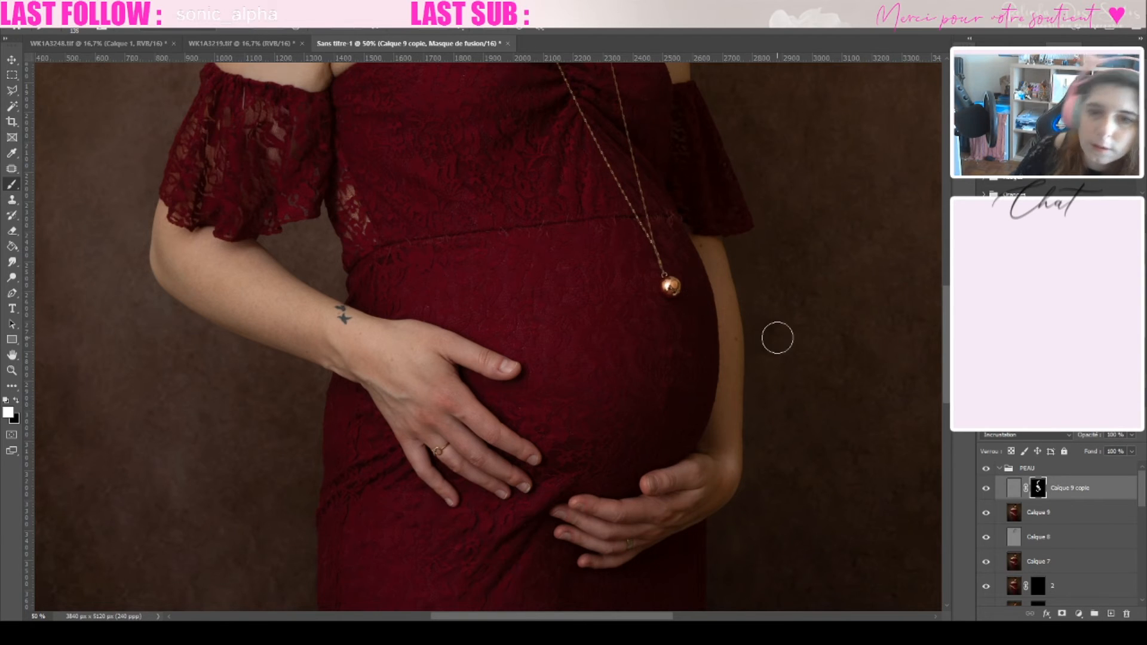
key("ctrl+minus")
key("ctrl+plus")
key("ctrl+plus")
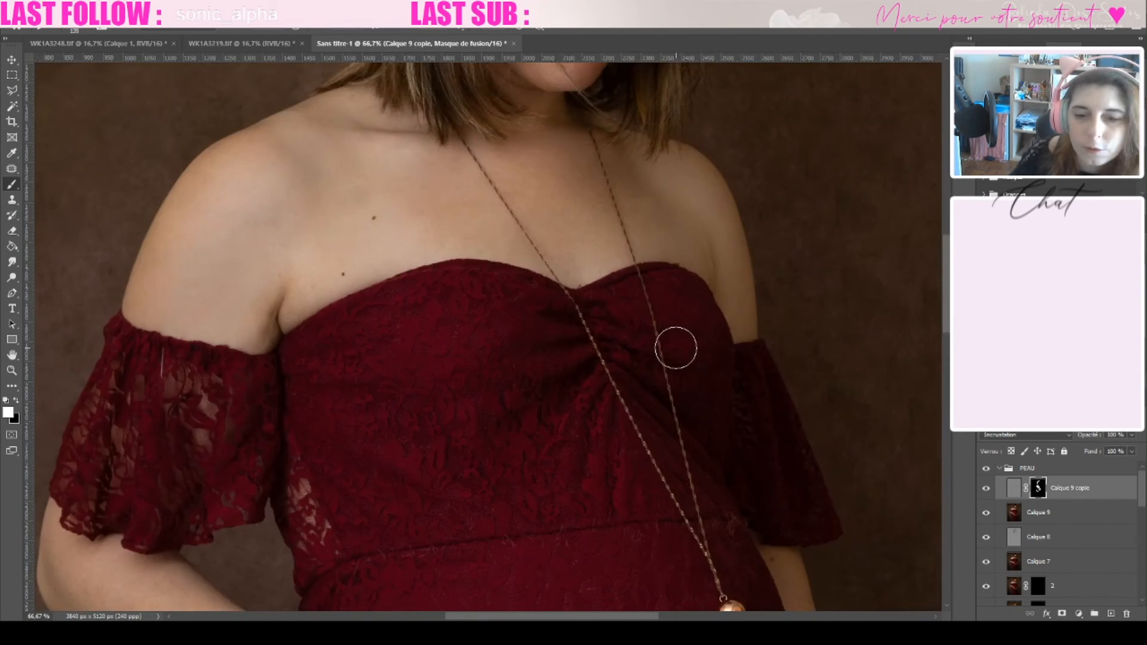
- Stamp all visible layers into a new layer at the top of the PEAU group and duplicate it
scroll(676, 346, "down", 5)
left_click(1059, 471)
left_click(1061, 487)
key("ctrl+shift+alt+e")
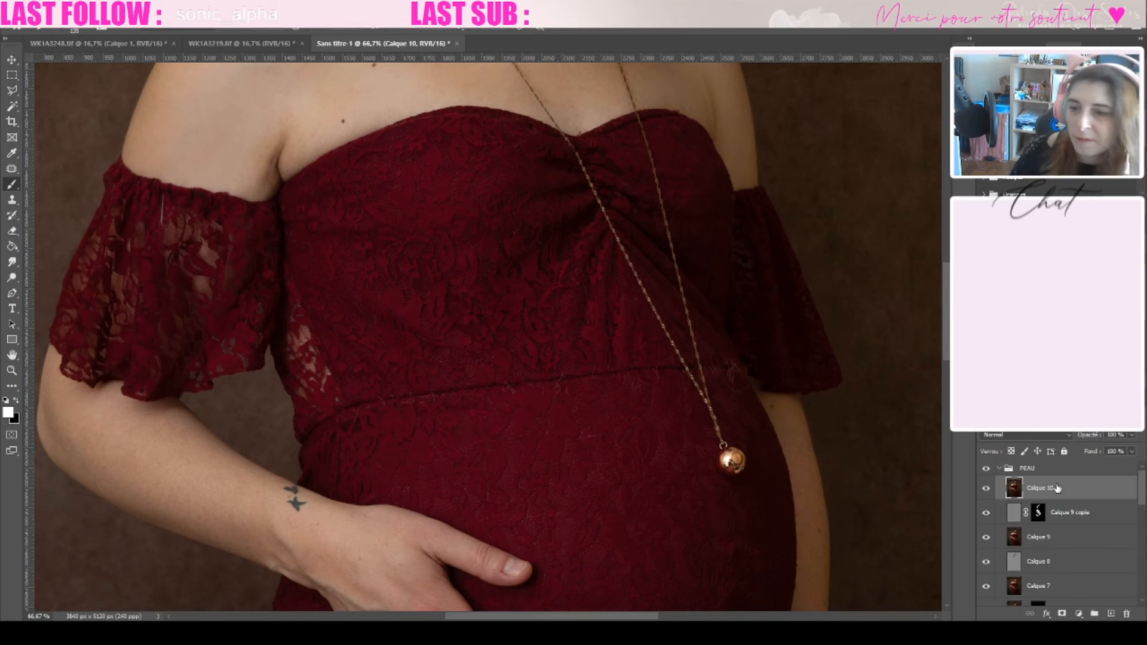
key("ctrl+j")
- Create a layer group named ROBE, move the duplicated layer into it and duplicate that layer again
left_click(1055, 469)
left_click(1094, 614)
double_click(1034, 469)
type("ROBE")
key("Return")
left_click_drag(1047, 501, 1047, 471)
key("ctrl+j")
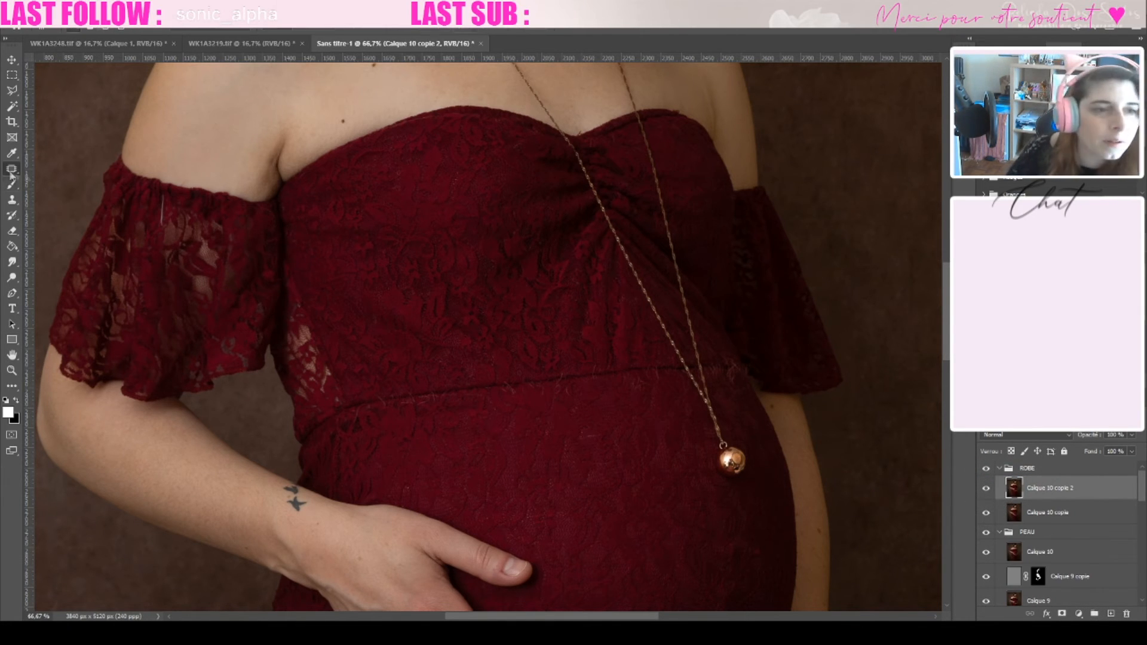
- Use the Patch tool to remove loose threads around the middle of the dress's waist seam
left_click(11, 171)
key("ctrl+plus")
scroll(514, 356, "down", 2)
key("ctrl+plus")
left_click_drag(735, 266, 737, 271)
left_click_drag(719, 300, 720, 320)
left_click_drag(654, 267, 655, 308)
left_click_drag(565, 277, 569, 314)
mouse_move(550, 243)
left_mouse_down()
mouse_move(536, 267)
mouse_move(550, 245)
left_mouse_up()
left_click_drag(544, 254, 557, 234)
left_click_drag(587, 224, 589, 227)
left_click_drag(713, 226, 707, 265)
- Patch out the frayed threads and light fibres along the left part of the waist seam
left_click_drag(358, 305, 356, 304)
left_click_drag(306, 332, 320, 363)
left_click_drag(276, 317, 253, 353)
left_click_drag(194, 324, 190, 323)
left_click_drag(179, 339, 170, 369)
left_click_drag(102, 342, 98, 341)
left_click_drag(103, 366, 134, 395)
left_click_drag(143, 335, 188, 303)
left_click(260, 287)
left_click_drag(325, 314, 328, 310)
mouse_move(180, 315)
left_mouse_down()
mouse_move(192, 320)
mouse_move(144, 327)
left_mouse_up()
left_click_drag(217, 311, 219, 314)
left_click_drag(218, 315, 287, 309)
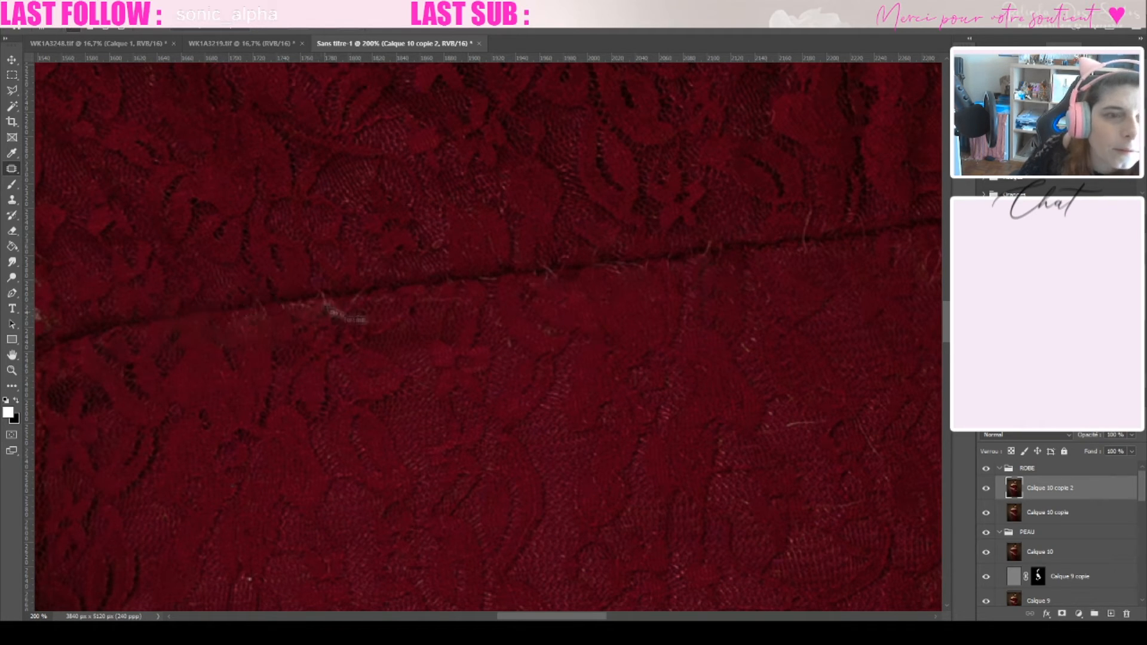
- Patch out the remaining loose fibres along the waist seam from its middle toward the necklace
mouse_move(358, 297)
left_mouse_down()
mouse_move(365, 320)
mouse_move(549, 303)
left_mouse_up()
mouse_move(653, 267)
left_mouse_down()
mouse_move(637, 287)
mouse_move(661, 283)
left_mouse_up()
mouse_move(639, 277)
left_mouse_down()
mouse_move(563, 280)
mouse_move(568, 291)
left_mouse_up()
left_click_drag(724, 238, 736, 244)
left_click_drag(729, 240, 810, 216)
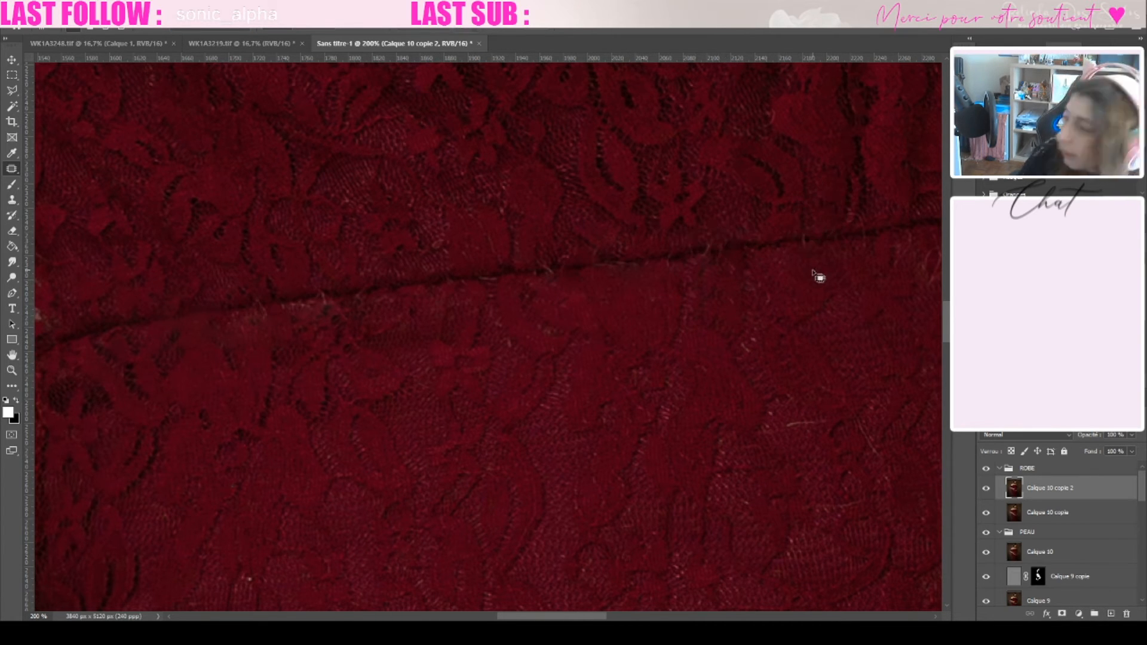
- Try to patch out the frayed threads hanging at the waist seam's right end, beyond the necklace
scroll(556, 538, "right", 5)
scroll(548, 448, "up", 1)
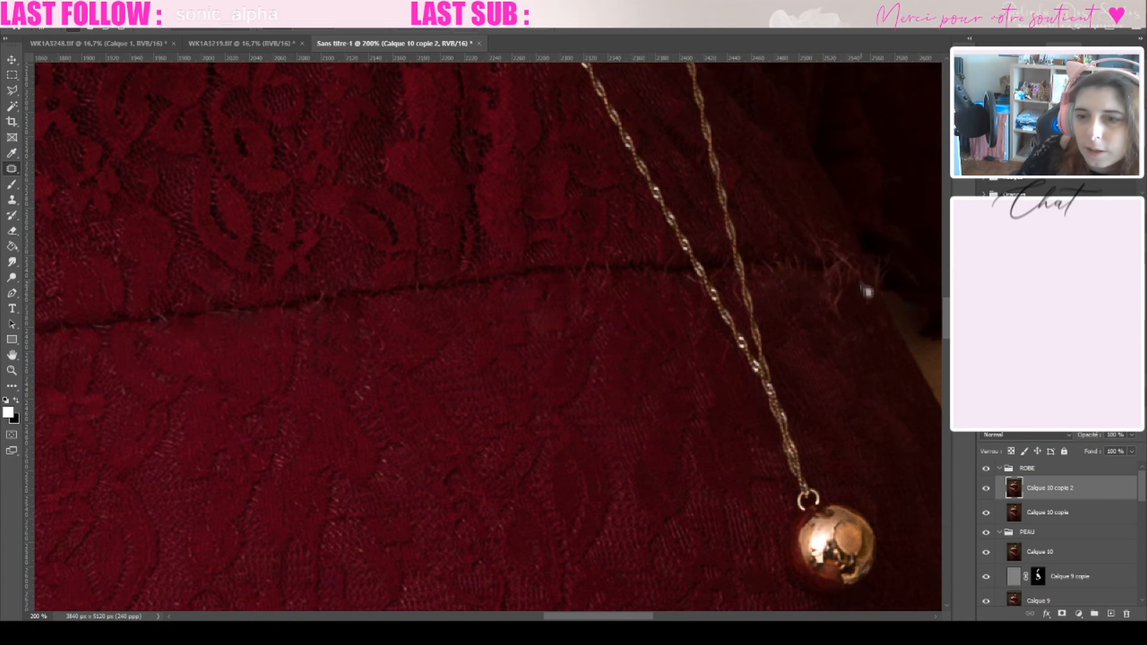
mouse_move(858, 274)
left_mouse_down()
mouse_move(799, 337)
mouse_move(855, 332)
left_mouse_up()
mouse_move(856, 319)
left_mouse_down()
mouse_move(865, 377)
mouse_move(884, 392)
left_mouse_up()
mouse_move(790, 227)
left_mouse_down()
mouse_move(849, 265)
mouse_move(804, 226)
left_mouse_up()
left_click_drag(834, 248, 820, 224)
key("ctrl+d")
- Try patching the seam's right end with fabric from beside the necklace chain, and undo those patches
left_click_drag(933, 377, 563, 455)
key("ctrl+plus")
left_click_drag(395, 324, 437, 315)
mouse_move(295, 359)
left_mouse_down()
mouse_move(311, 365)
mouse_move(114, 358)
left_mouse_up()
mouse_move(411, 350)
left_mouse_down()
mouse_move(483, 360)
mouse_move(413, 346)
left_mouse_up()
left_click_drag(431, 372, 120, 371)
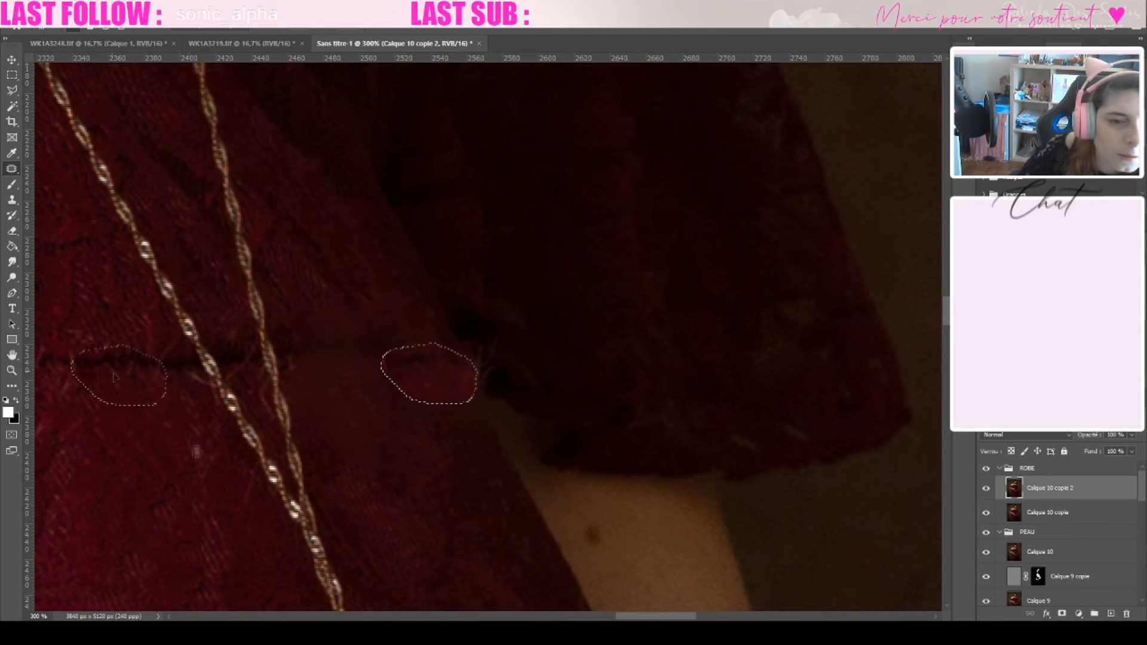
key("ctrl+d")
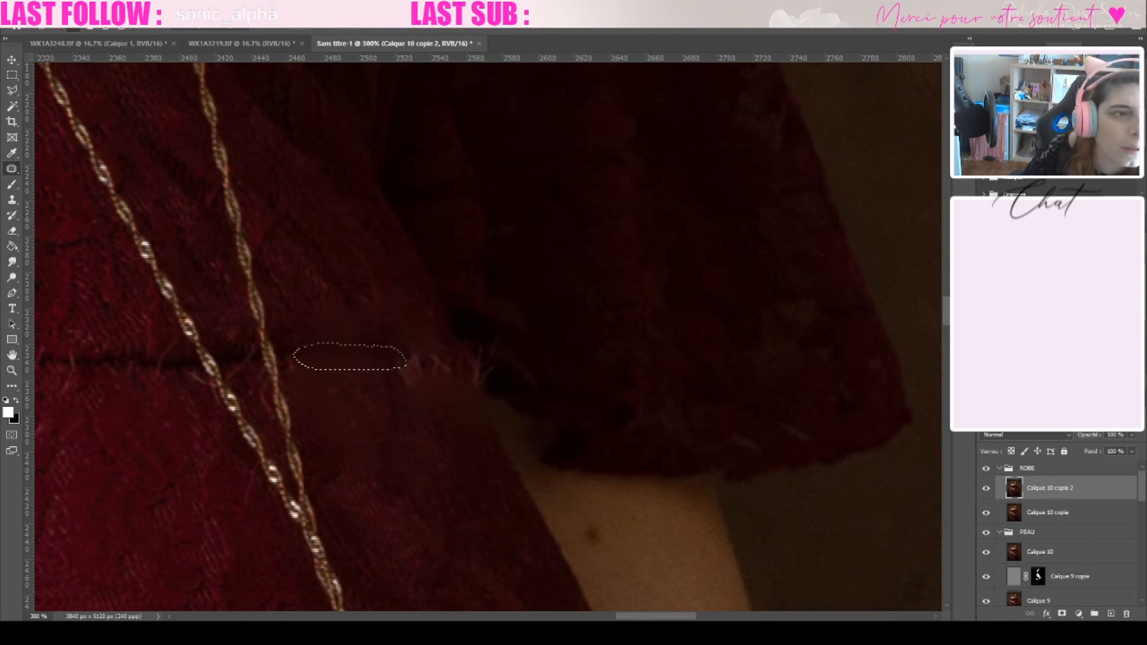
key("ctrl+z")
key("ctrl+z")
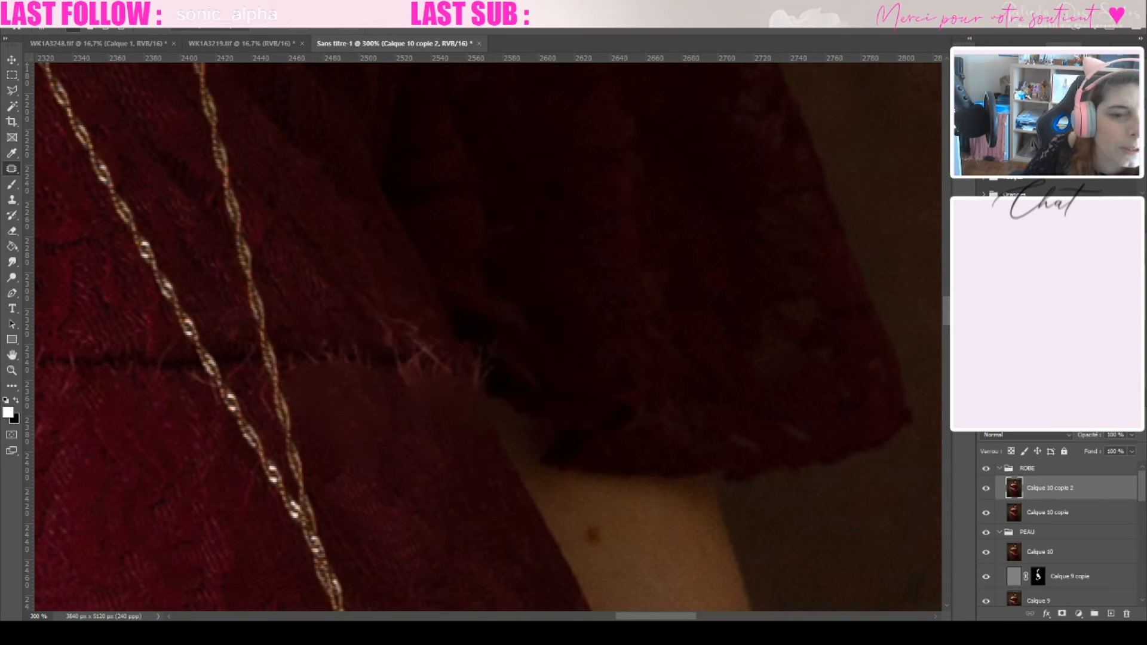
- Try smaller patches on the threads between the necklace chain and the dark sleeve at the seam's end
key("ctrl+plus")
left_click_drag(352, 307, 358, 317)
left_click_drag(376, 325, 364, 291)
key("ctrl+d")
left_click_drag(269, 362, 234, 365)
left_click_drag(250, 366, 319, 369)
key("ctrl+d")
mouse_move(329, 364)
left_mouse_down()
mouse_move(275, 367)
mouse_move(330, 367)
left_mouse_up()
left_click_drag(303, 366, 152, 372)
key("ctrl+d")
mouse_move(404, 390)
left_mouse_down()
mouse_move(367, 399)
mouse_move(480, 404)
mouse_move(483, 365)
mouse_move(426, 370)
left_mouse_up()
left_click_drag(426, 372, 438, 397)
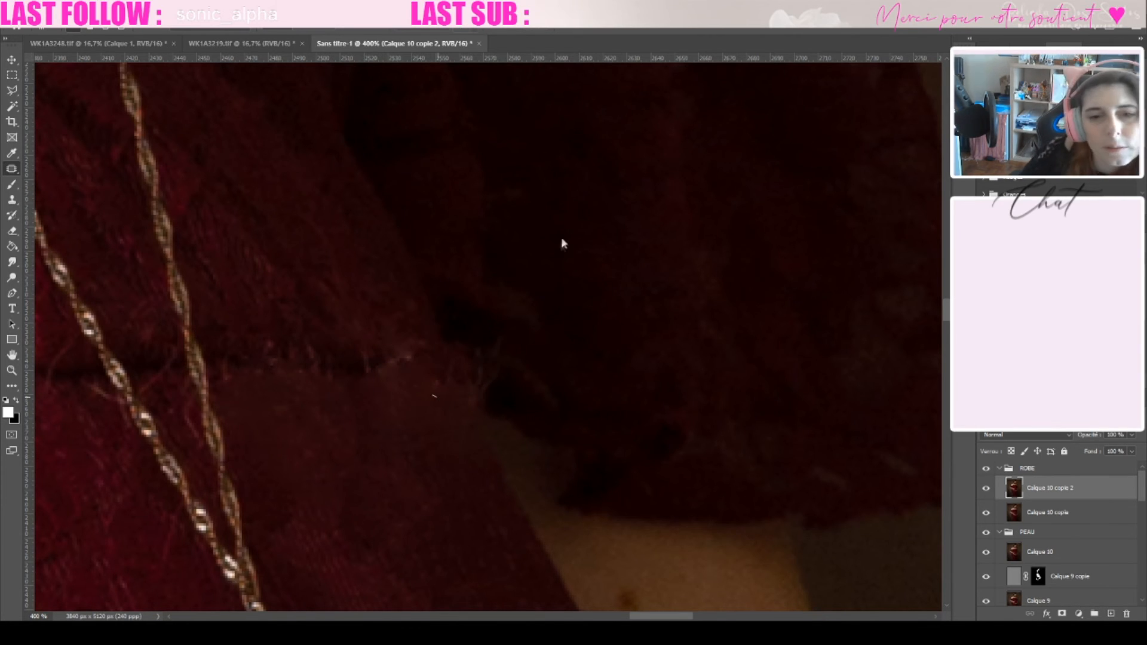
- Review the dress and remove the patched retouching at the waist seam's right end
key("ctrl+minus")
key("ctrl+minus")
key("ctrl+minus")
key("ctrl+minus")
key("ctrl+minus")
key("ctrl+minus")
key("ctrl+minus")
key("ctrl+plus")
key("ctrl+plus")
key("ctrl+plus")
key("ctrl+plus")
key("ctrl+plus")
key("ctrl+plus")
key("e")
key("ctrl+minus")
key("ctrl+minus")
key("ctrl+minus")
key("ctrl+minus")
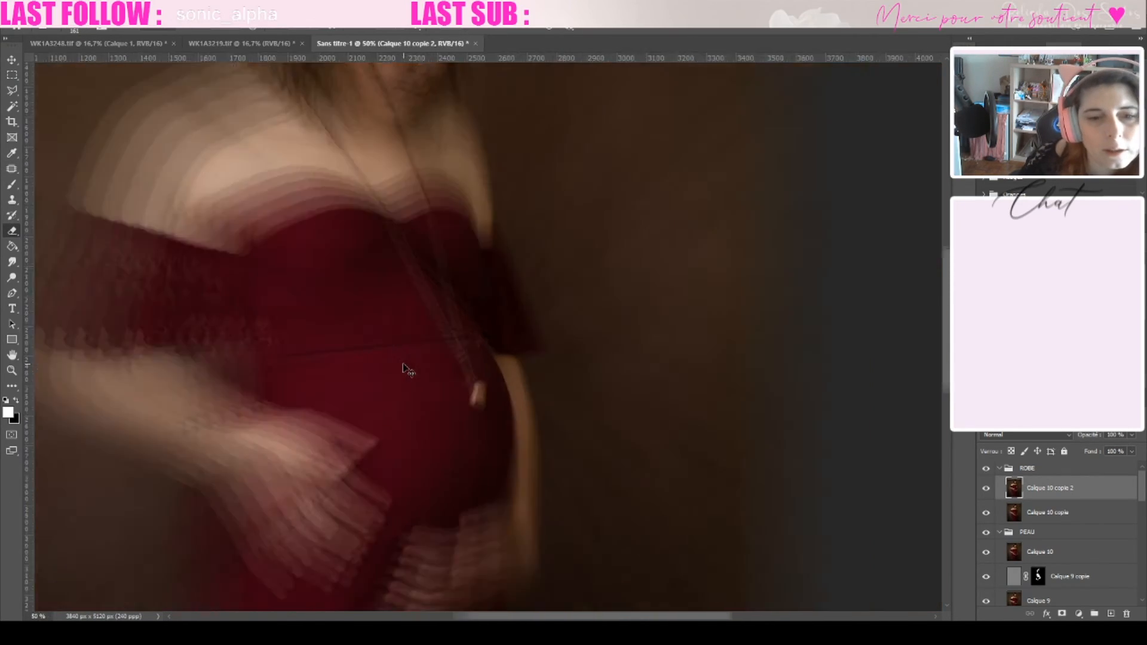
- Stamp all visible layers into a new layer in ROBE and clone clean fabric over the threads above the seam's right end
key("ctrl+plus")
key("ctrl+plus")
key("ctrl+alt+shift+e")
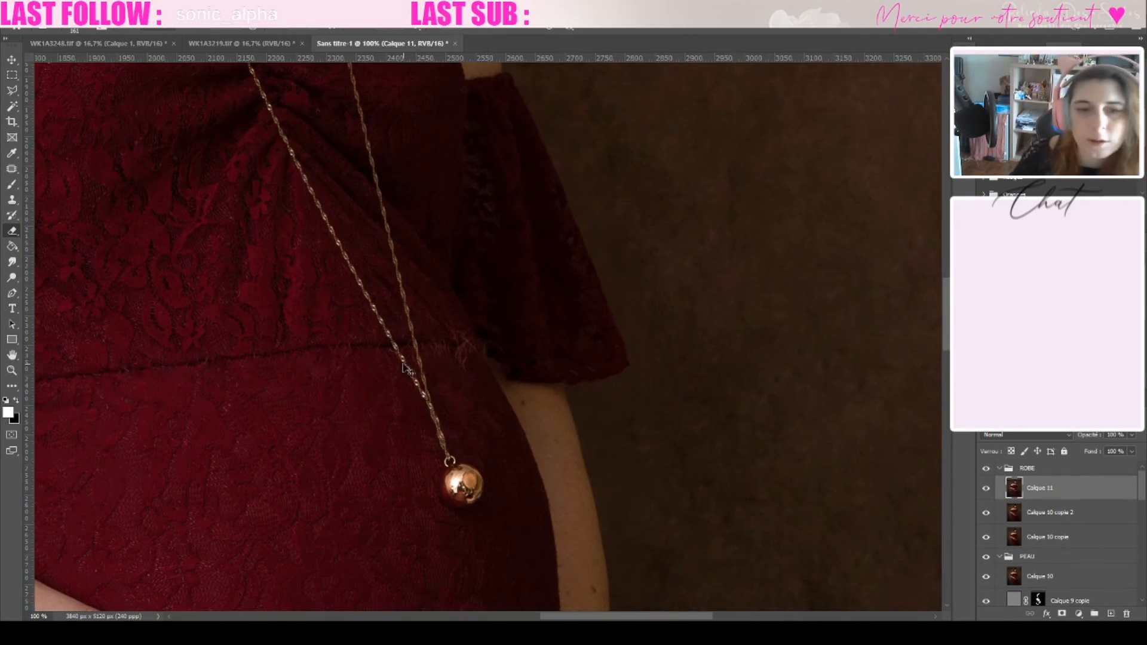
key("ctrl+plus")
key("s")
left_click(381, 333)
left_click(399, 300, "alt")
left_click_drag(421, 311, 446, 337)
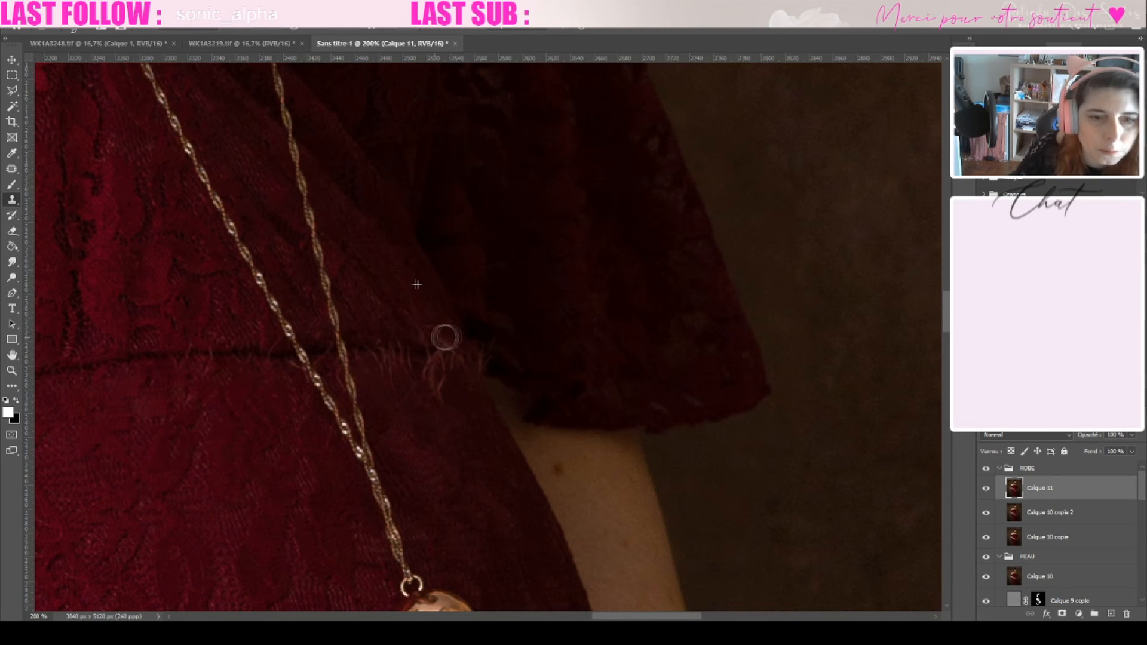
- Clone clean seam and dress fabric over the loose threads just beside the necklace chain
left_click(219, 356, "alt")
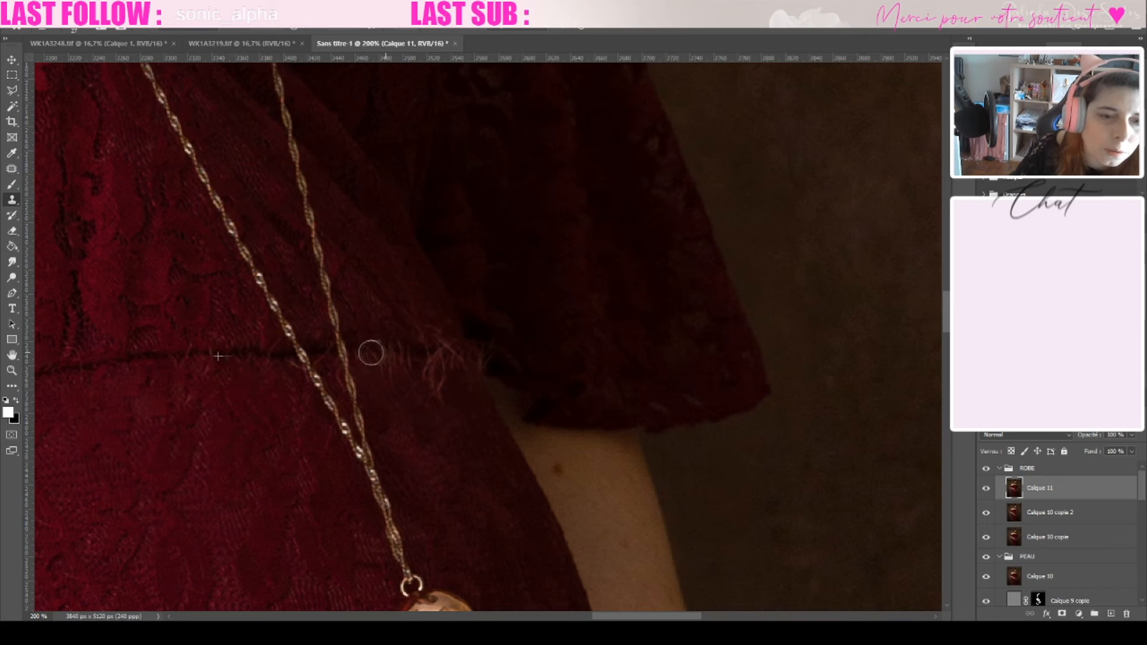
mouse_move(371, 352)
left_mouse_down()
mouse_move(393, 353)
mouse_move(400, 376)
mouse_move(391, 369)
mouse_move(431, 387)
left_mouse_up()
left_click(420, 412, "alt")
left_click(437, 480, "alt")
left_click(446, 432, "alt")
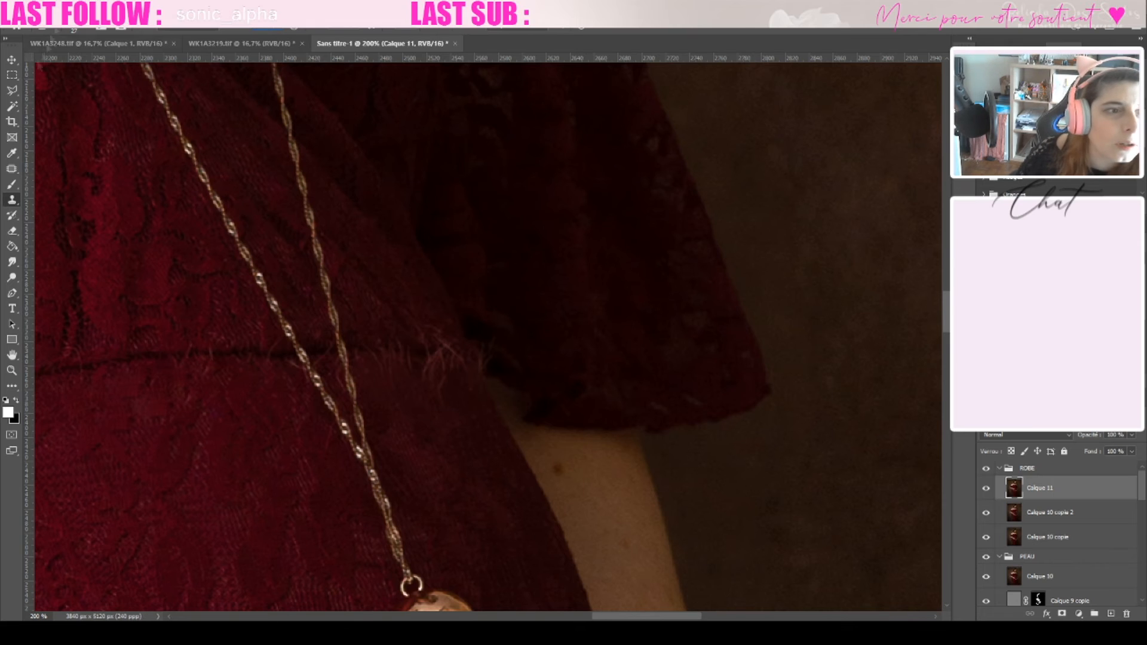
left_click_drag(434, 385, 432, 372)
- Clone clean fabric over the remaining threads at the seam's end beside the dark sleeve
left_click(410, 264, "alt")
mouse_move(435, 329)
left_mouse_down()
mouse_move(434, 414)
mouse_move(391, 350)
mouse_move(373, 350)
mouse_move(523, 399)
mouse_move(364, 358)
mouse_move(460, 354)
mouse_move(466, 379)
left_mouse_up()
left_click(187, 353, "alt")
left_click(439, 332, "alt")
- Examine the cleaned seam, the bodice and the full portrait at several magnifications
scroll(402, 310, "down", 4)
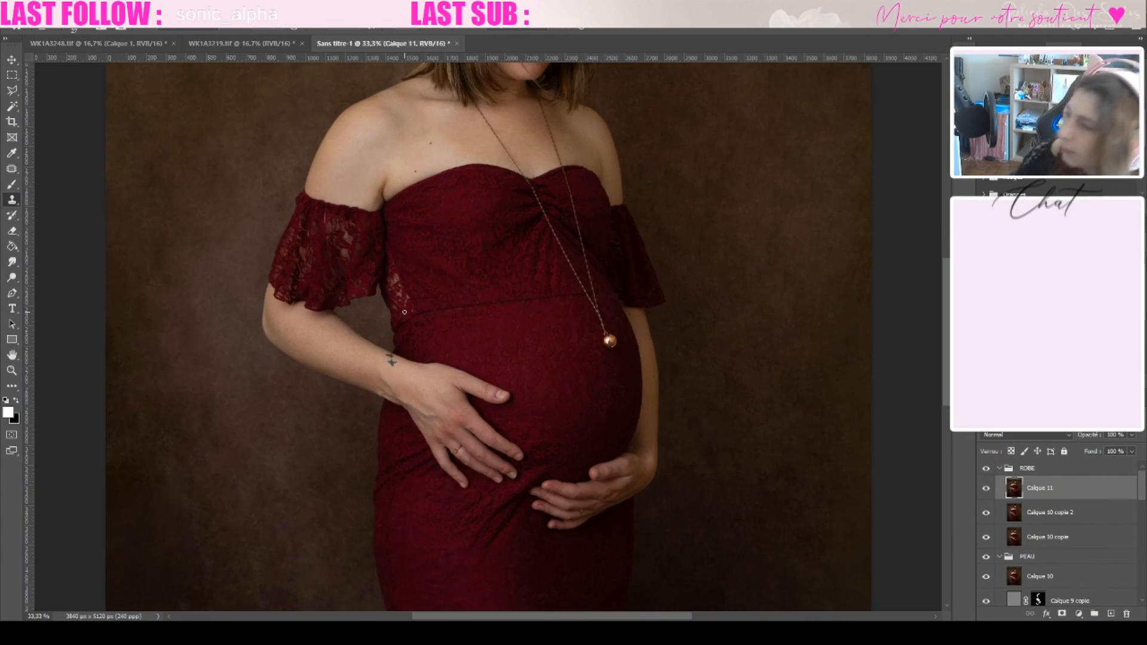
key("ctrl+minus")
key("ctrl+plus")
key("ctrl+plus")
scroll(490, 334, "up", 4)
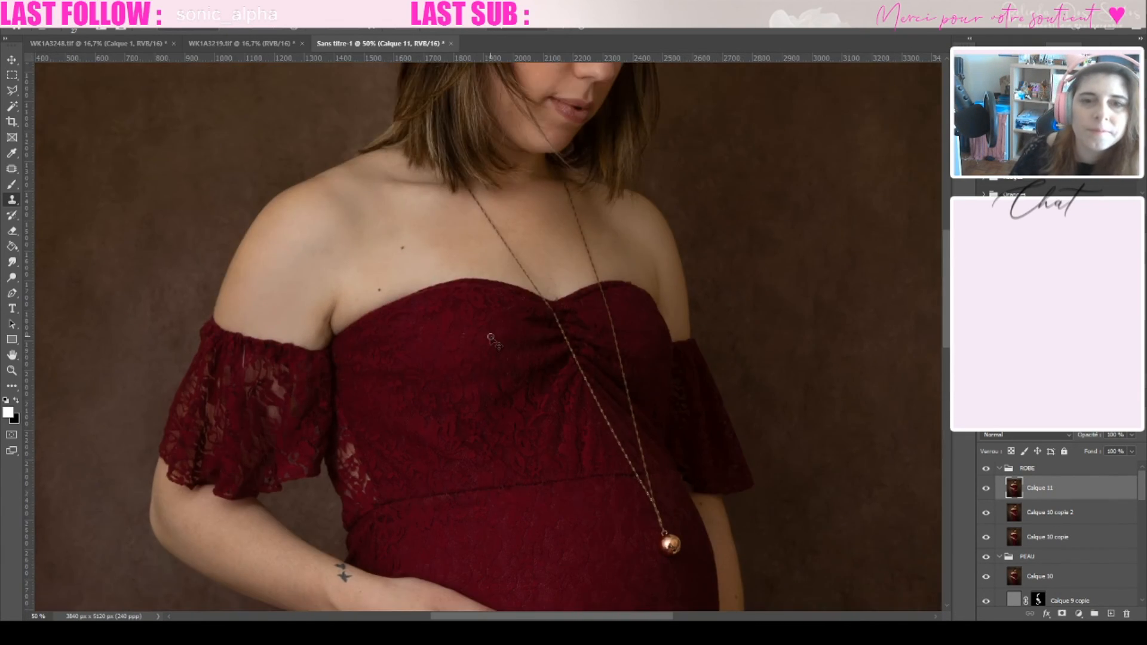
key("ctrl+minus")
key("ctrl+minus")
key("ctrl+minus")
key("ctrl+plus")
- Collapse the ROBE and PEAU groups and hide the retouching groups, Calque 3 copie and Calque 3 to view the base composite
left_click(999, 469)
left_click(999, 483)
left_click(987, 485)
left_click(987, 499)
left_click(988, 519)
left_click(987, 541)
scroll(987, 534, "down", 2)
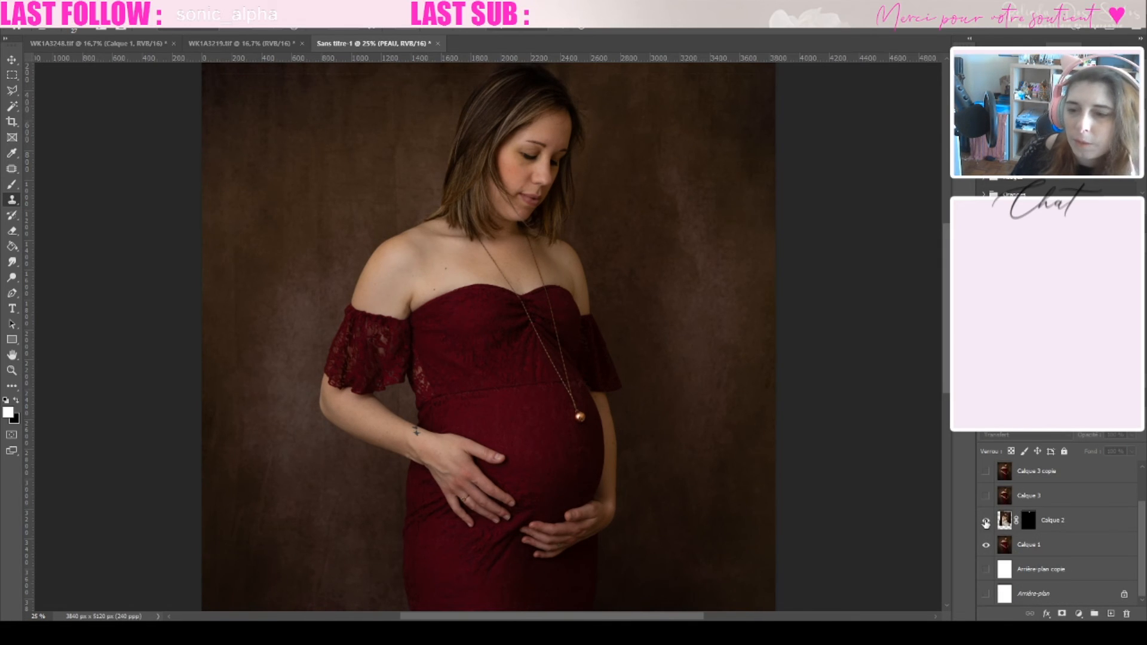
left_click(986, 545)
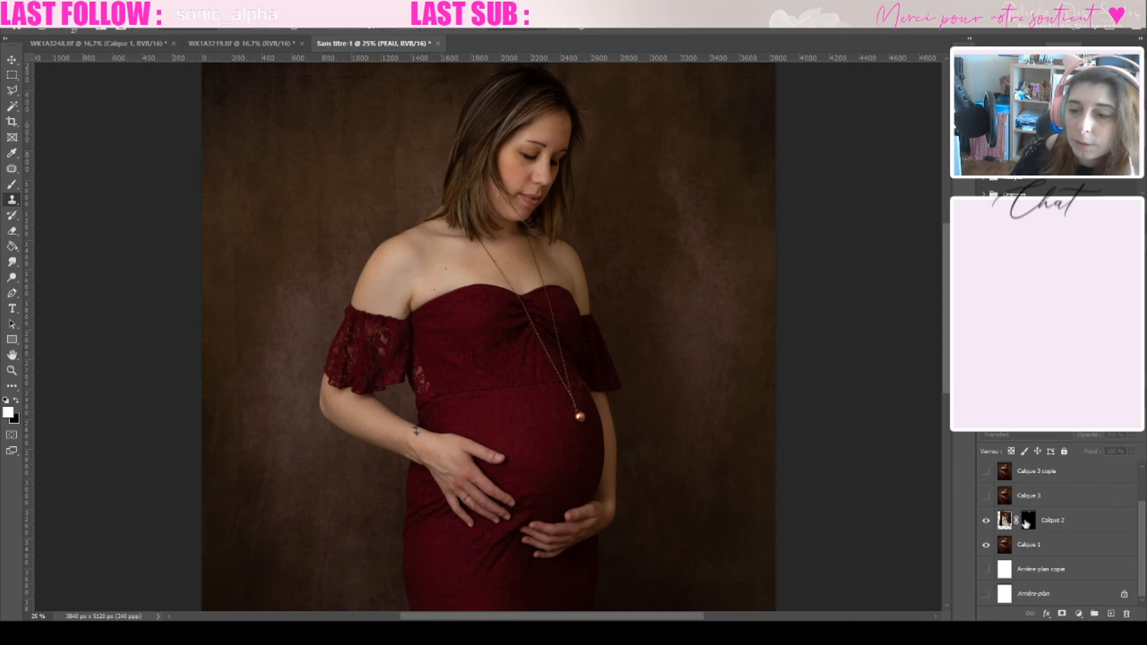
- Compare the composited head with its source photo by toggling the mask and visibility of Calque 2
left_click(1027, 523, "shift")
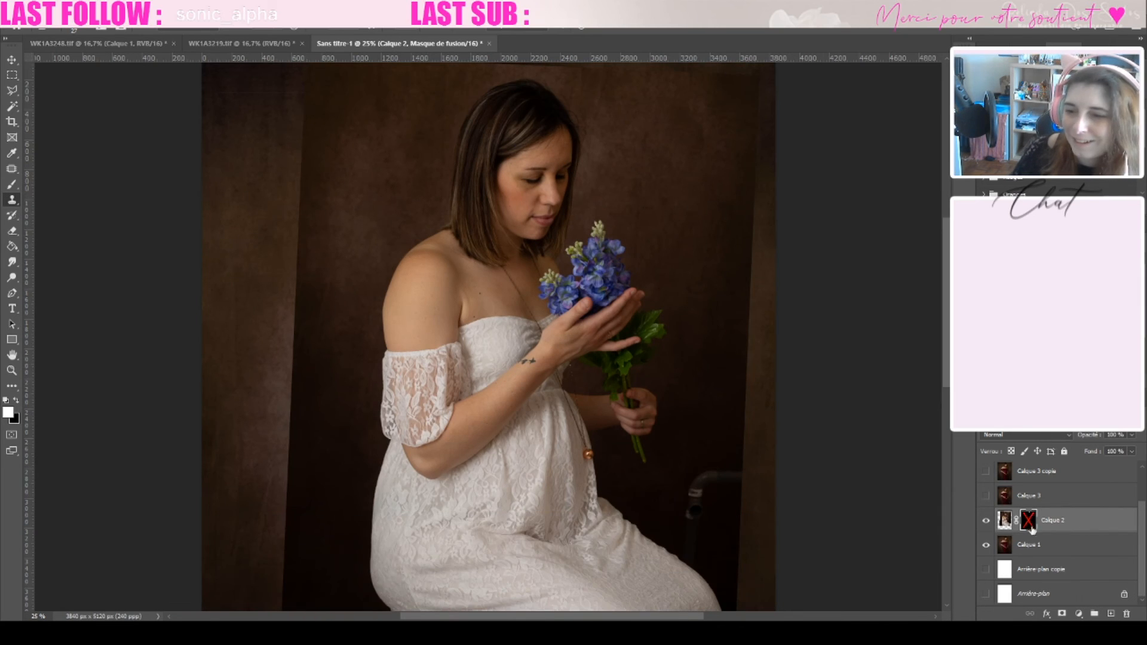
left_click(1032, 528, "shift")
scroll(675, 330, "up", 1)
left_click(1029, 526, "shift")
left_click(986, 523)
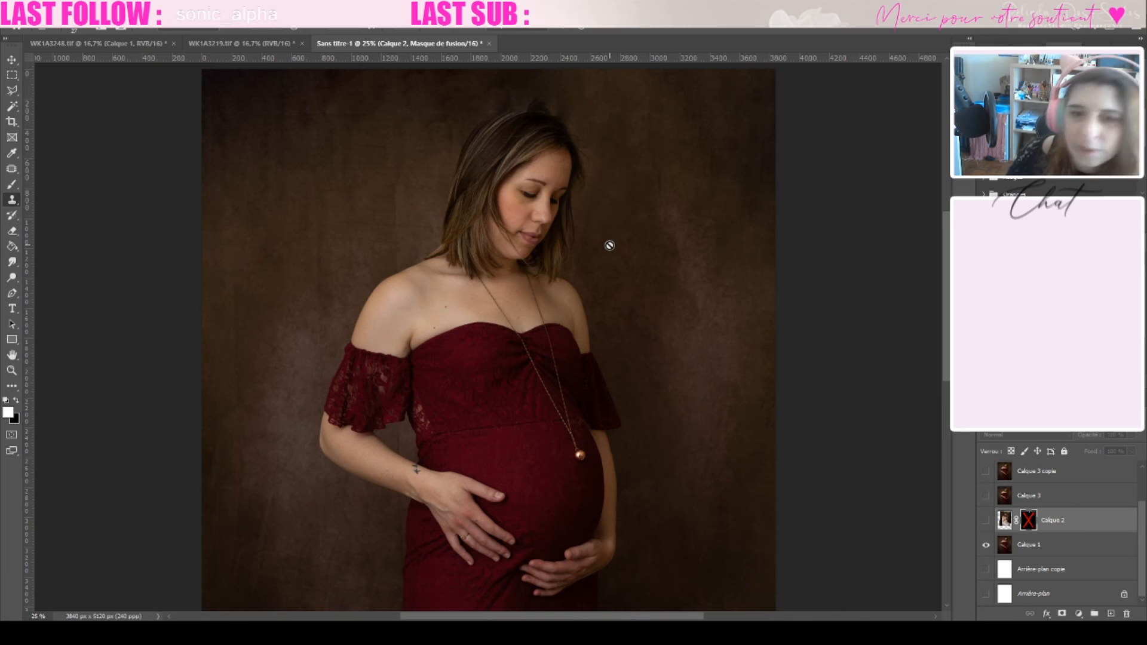
scroll(609, 245, "up", 1)
left_click(986, 520)
left_click(1040, 413)
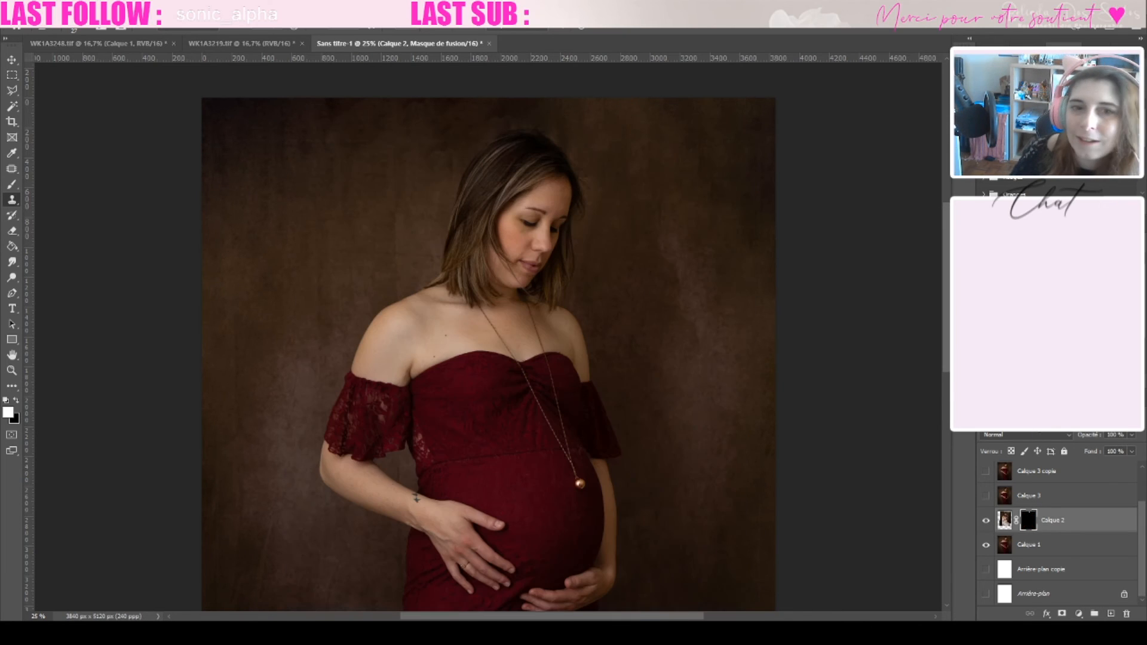
- Show Calque 3, Calque 3 copie and the FOND, PEAU and ROBE groups again, one after another, to compare the retouching stages
left_click(986, 497)
scroll(988, 495, "up", 1)
left_click(987, 489)
scroll(987, 487, "up", 1)
left_click(986, 483)
scroll(987, 485, "up", 1)
left_click(986, 484)
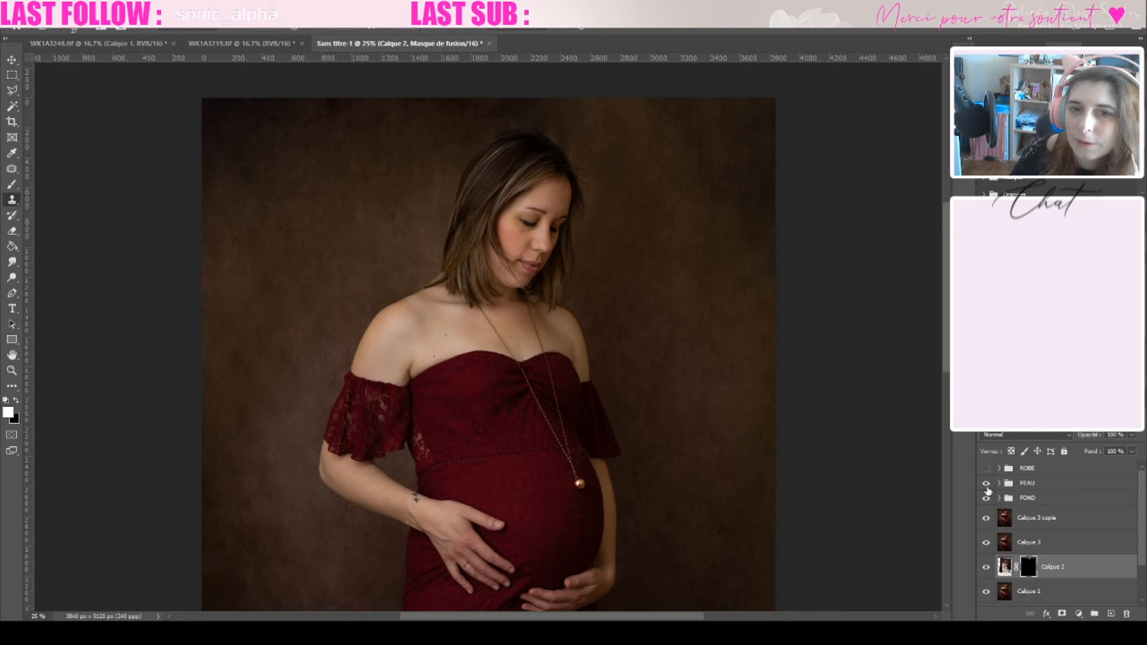
left_click(987, 468)
- Stamp all visible layers into a new layer above the ROBE group and duplicate the stamped layer
left_click(1051, 468)
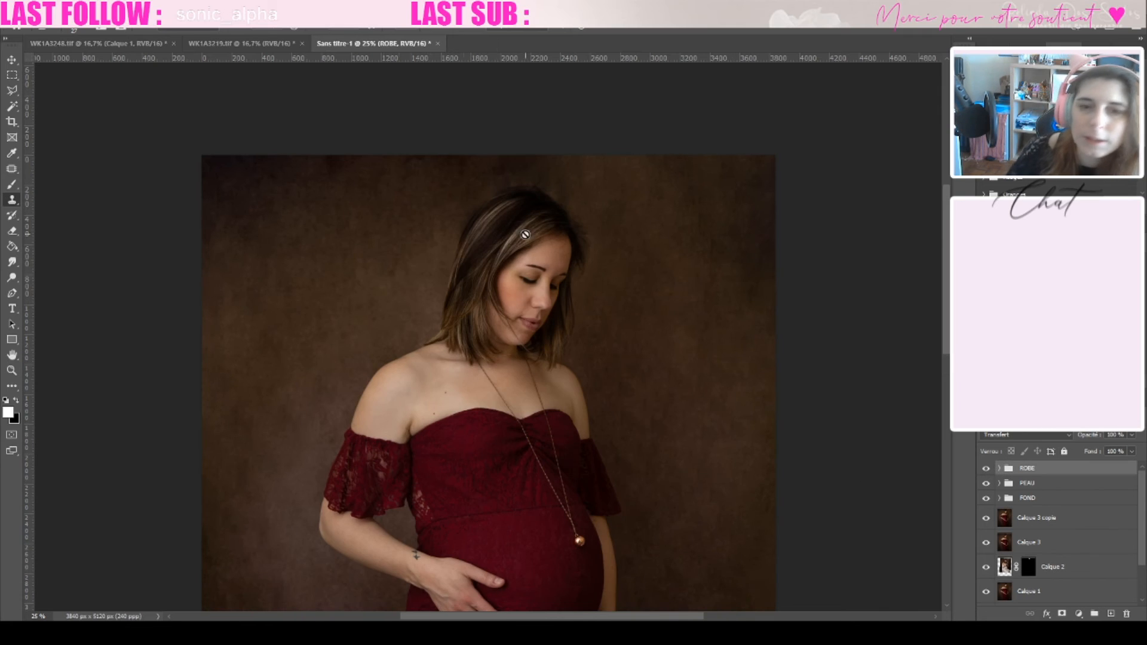
scroll(377, 174, "up", 3)
scroll(338, 228, "up", 1)
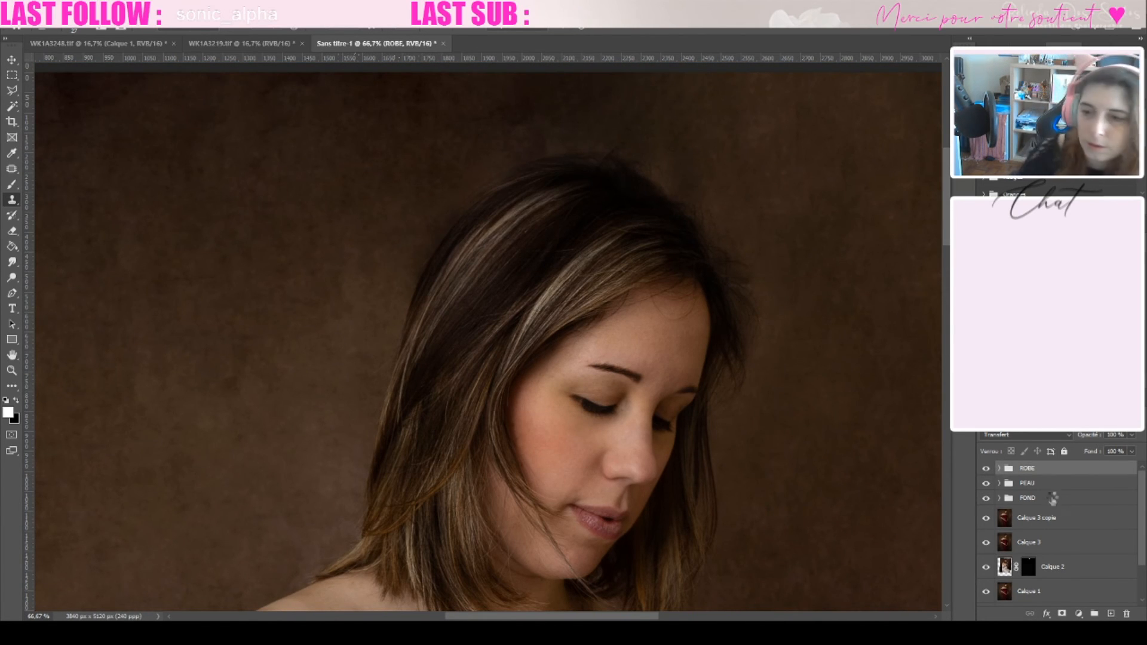
key("ctrl+alt+shift+e")
key("ctrl+j")
- Patch small spots in the backdrop around the woman's hair on the duplicated layer
left_click(12, 201)
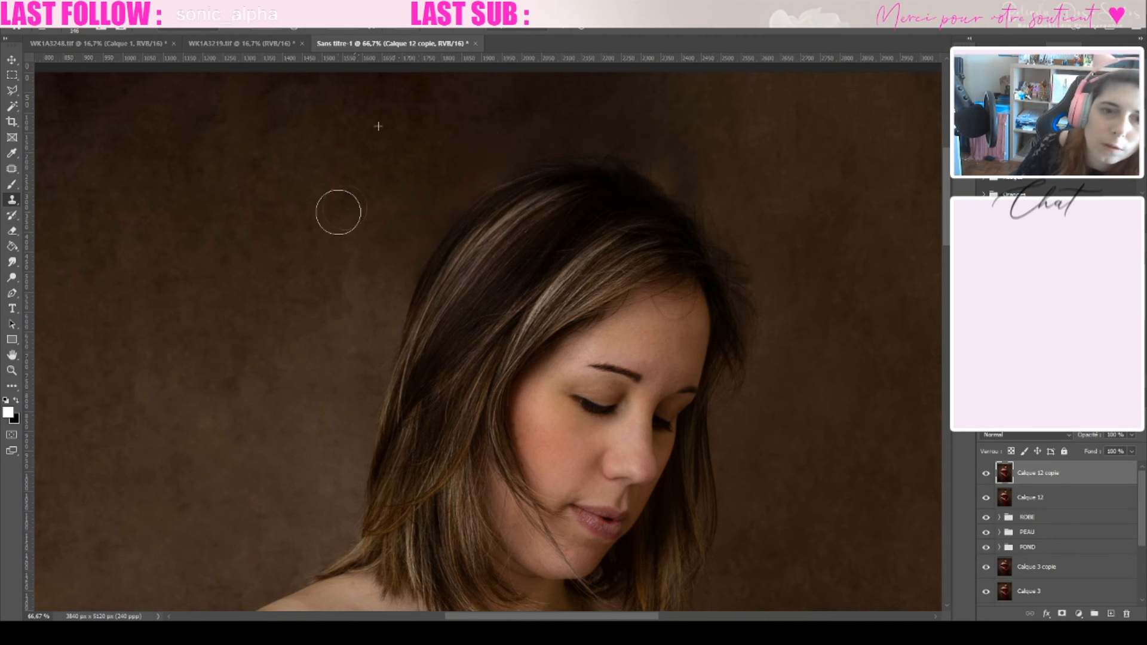
key("ctrl+minus")
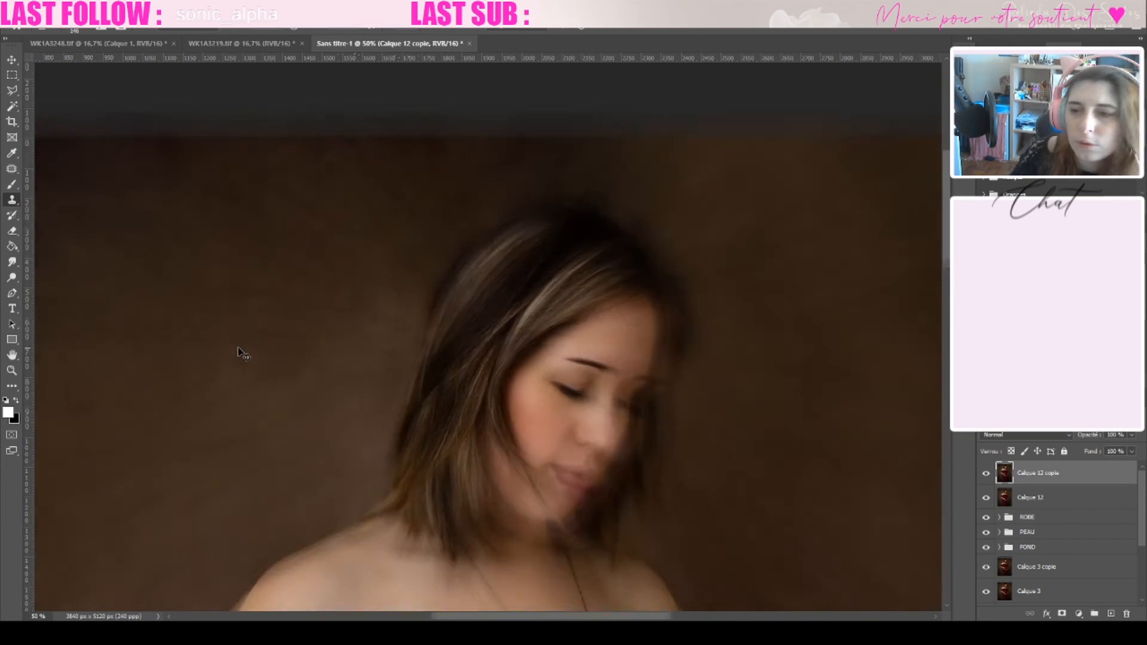
key("ctrl+plus")
left_click(12, 169)
mouse_move(425, 177)
left_mouse_down()
mouse_move(447, 224)
mouse_move(427, 179)
left_mouse_up()
left_click(280, 267)
left_click_drag(416, 218, 425, 222)
left_click(299, 239)
- Patch larger blemished areas of the upper backdrop with neighbouring clean texture at close magnification
key("ctrl+plus")
key("ctrl+plus")
scroll(353, 272, "up", 3)
mouse_move(203, 203)
left_mouse_down()
mouse_move(274, 293)
mouse_move(281, 257)
left_mouse_up()
left_click_drag(221, 275, 121, 431)
mouse_move(256, 253)
left_mouse_down()
mouse_move(262, 370)
mouse_move(297, 243)
mouse_move(316, 241)
left_mouse_up()
left_click_drag(273, 328, 164, 375)
key("ctrl+d")
mouse_move(249, 297)
left_mouse_down()
mouse_move(256, 384)
mouse_move(257, 302)
left_mouse_up()
left_click_drag(244, 338, 197, 267)
key("ctrl+d")
- Check the portrait down to the dress and patch two more areas in its upper part
key("ctrl+minus")
key("ctrl+minus")
key("ctrl+minus")
key("ctrl+minus")
key("ctrl+minus")
scroll(215, 408, "down", 5)
key("ctrl+plus")
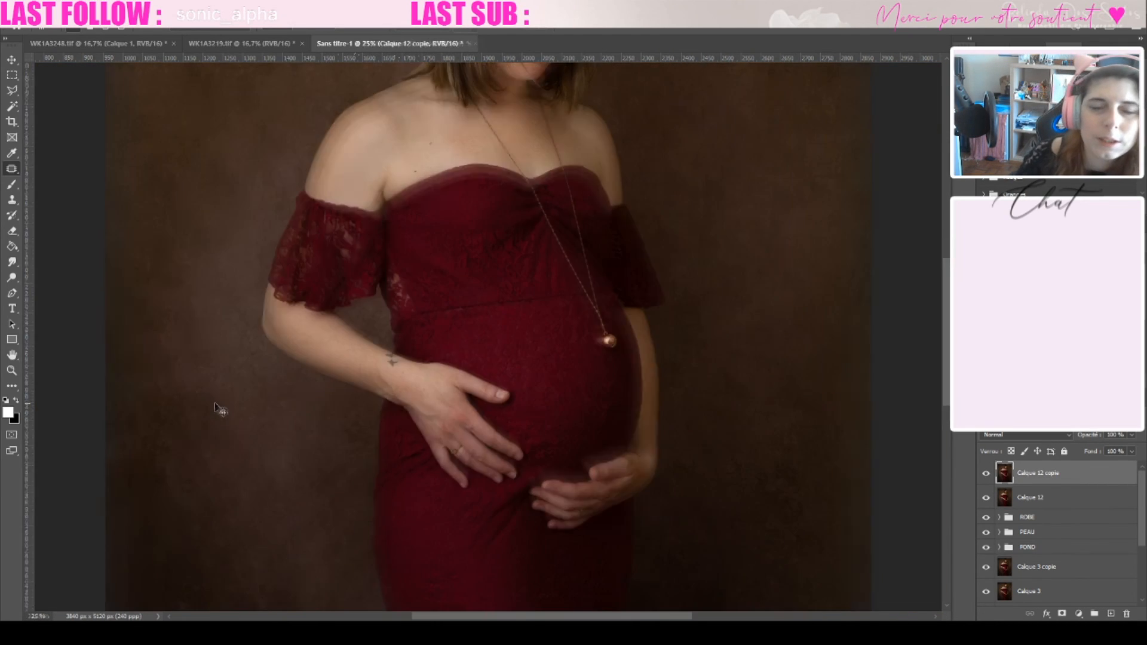
scroll(215, 408, "up", 6)
key("ctrl+plus")
key("ctrl+plus")
mouse_move(332, 224)
left_mouse_down()
mouse_move(417, 236)
mouse_move(263, 372)
left_mouse_up()
key("ctrl+d")
mouse_move(395, 224)
left_mouse_down()
mouse_move(429, 241)
mouse_move(302, 201)
left_mouse_up()
key("ctrl+d")
- Stamp all visible layers into two new merged layers at the top of the layer stack
key("ctrl+minus")
key("ctrl+minus")
key("ctrl+minus")
key("ctrl+minus")
key("ctrl+alt+shift+e")
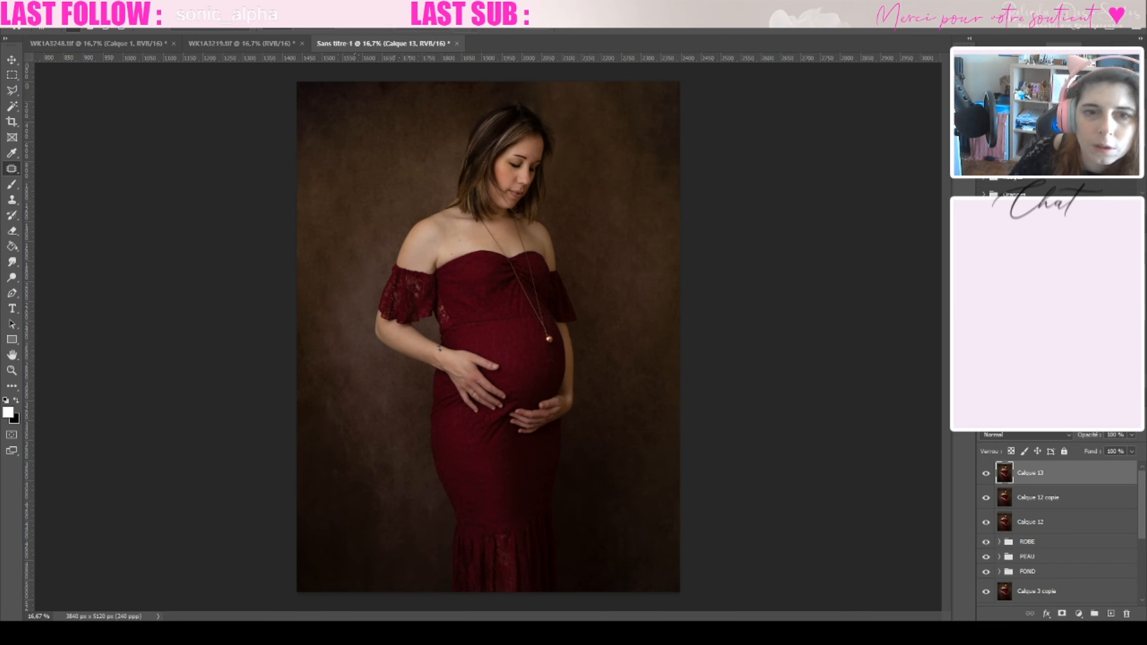
key("ctrl+alt+shift+e")
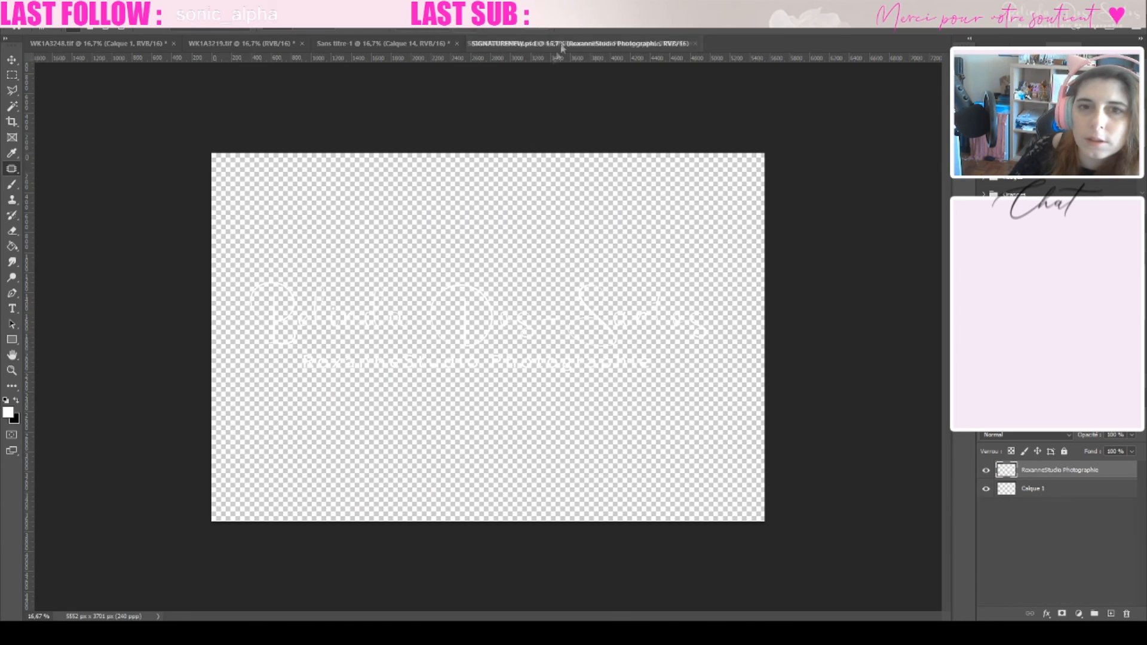
- Bring the RoxanneStudio Photographie signature into the portrait and scale it down in the photo's lower right corner
left_click_drag(561, 46, 872, 485)
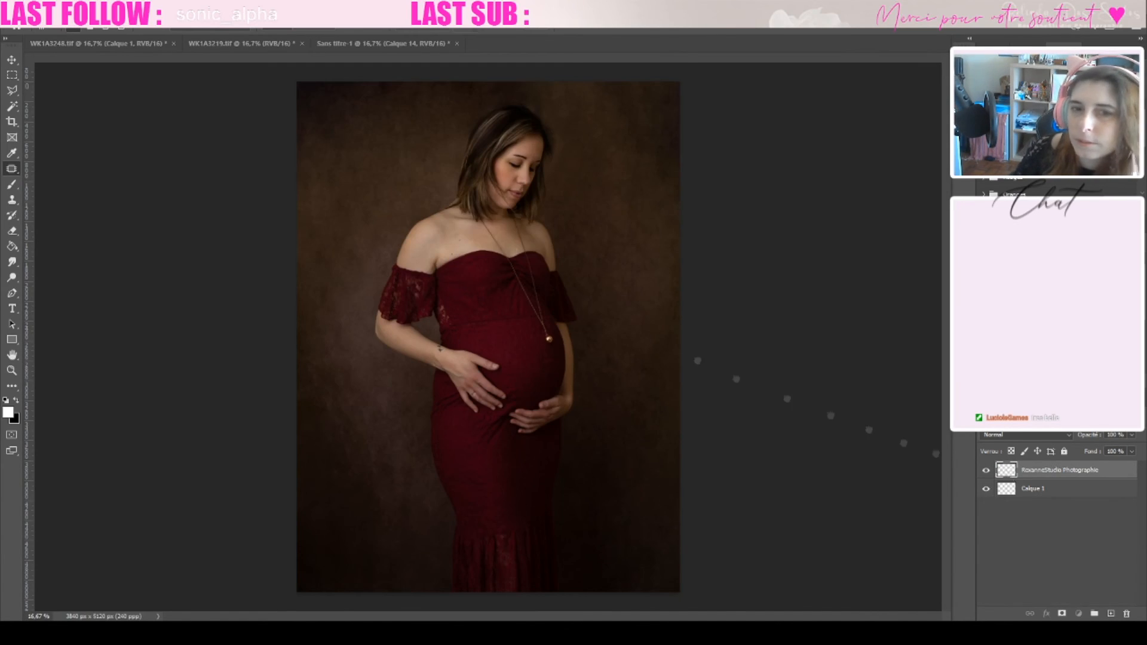
left_click_drag(697, 361, 519, 386)
key("ctrl+t")
mouse_move(203, 134)
left_mouse_down()
mouse_move(591, 206)
mouse_move(634, 577)
mouse_move(658, 587)
left_mouse_up()
left_click_drag(588, 573, 613, 577)
key("Return")
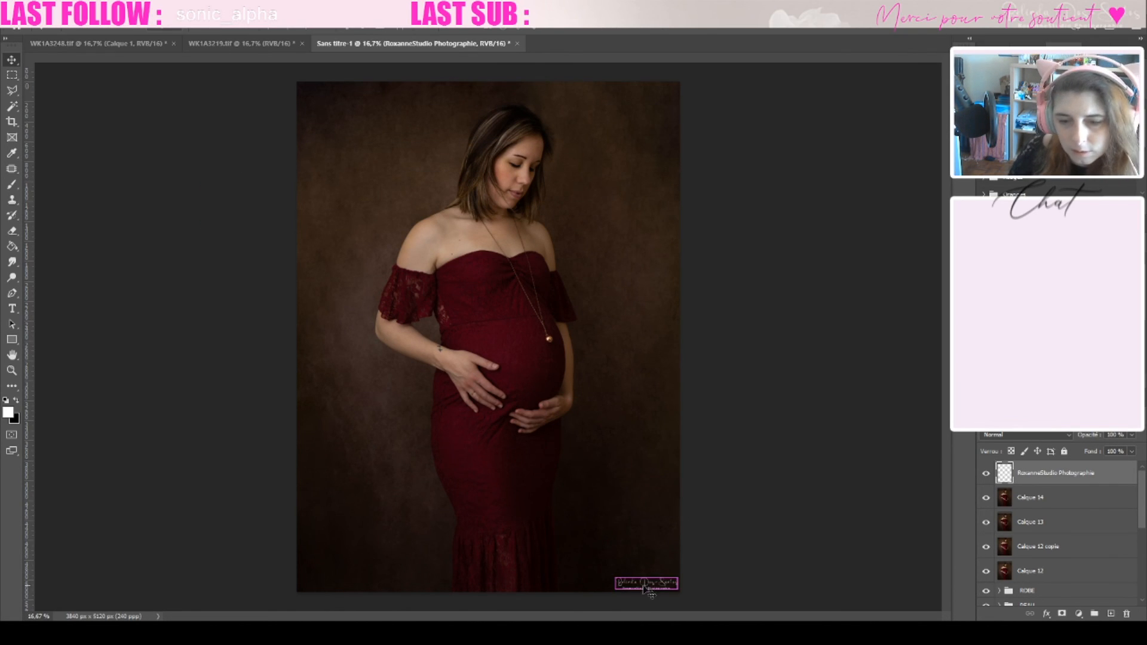